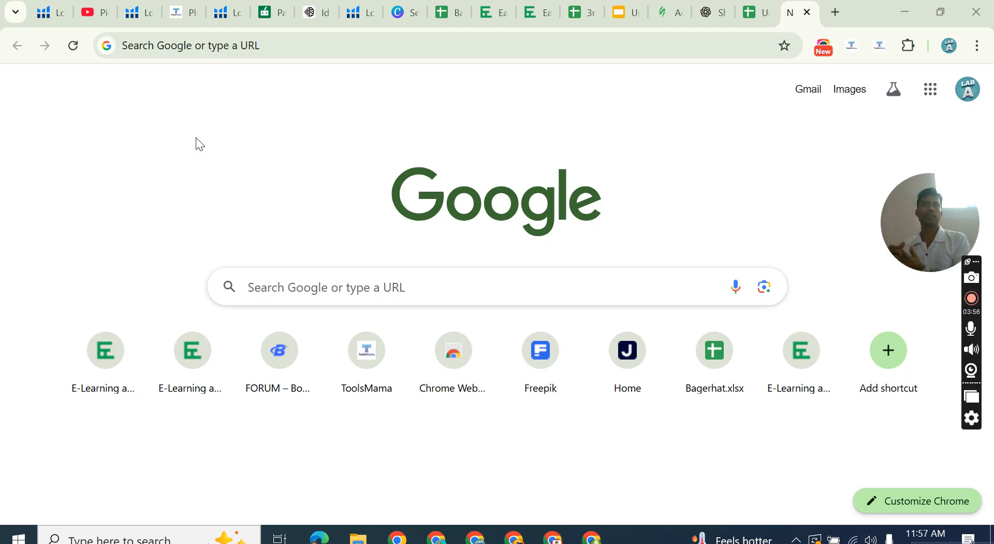
Search Google for pinterest and open the official Pinterest website from the results.
click(242, 48)
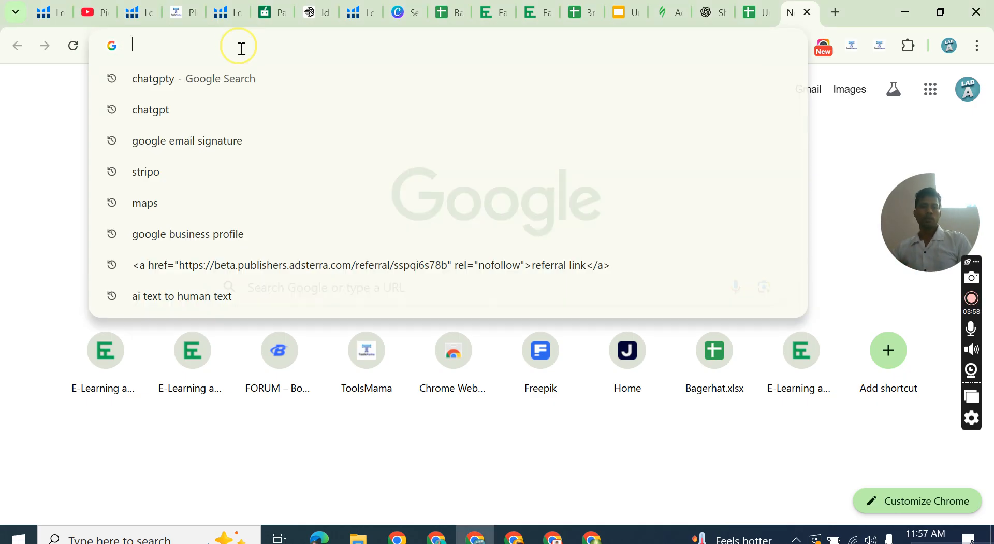
text(pinterest)
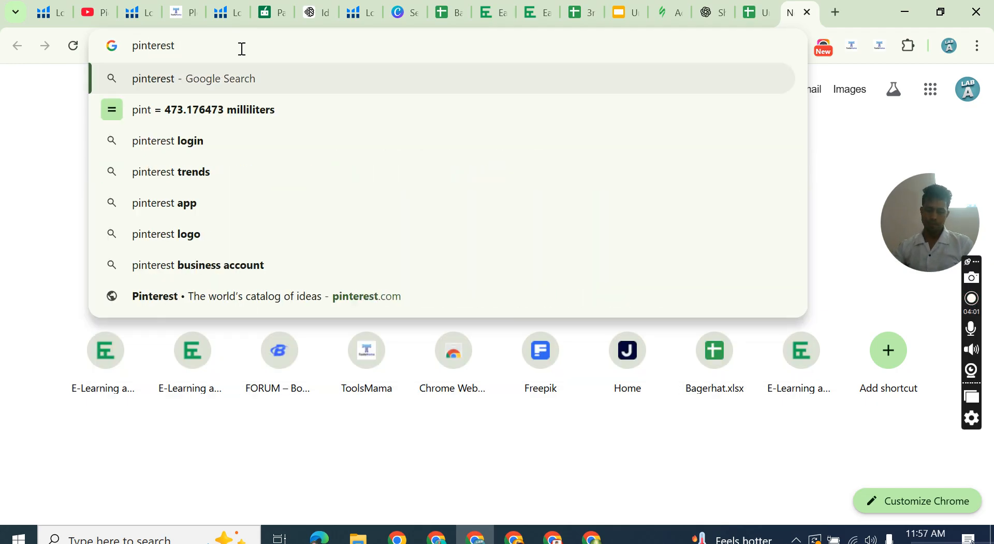
key(Return)
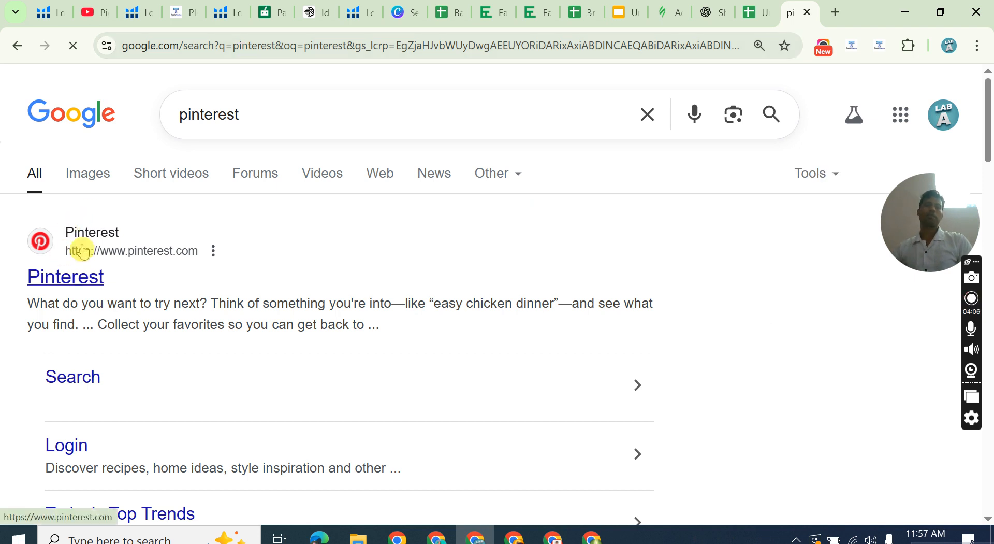
scroll(71, 228, down, 1)
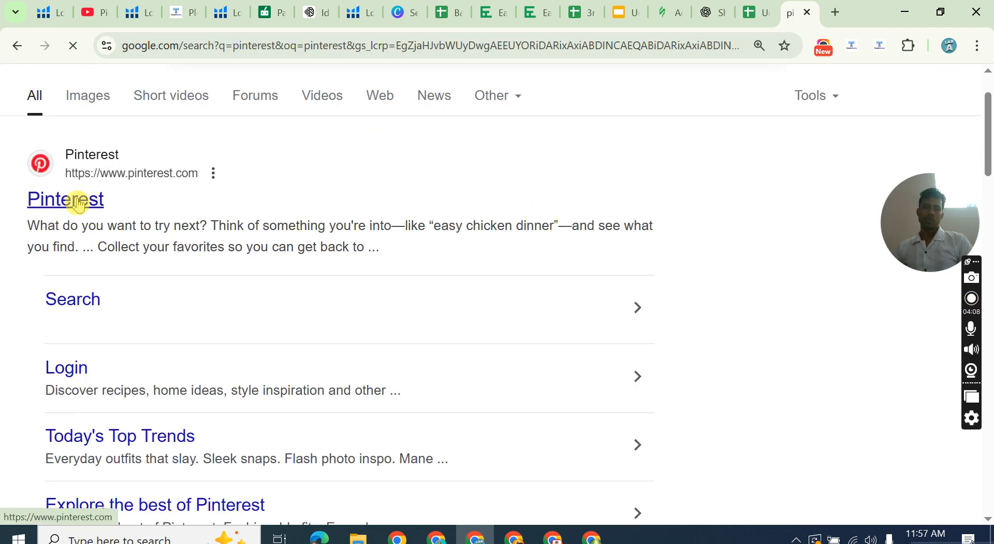
click(79, 201)
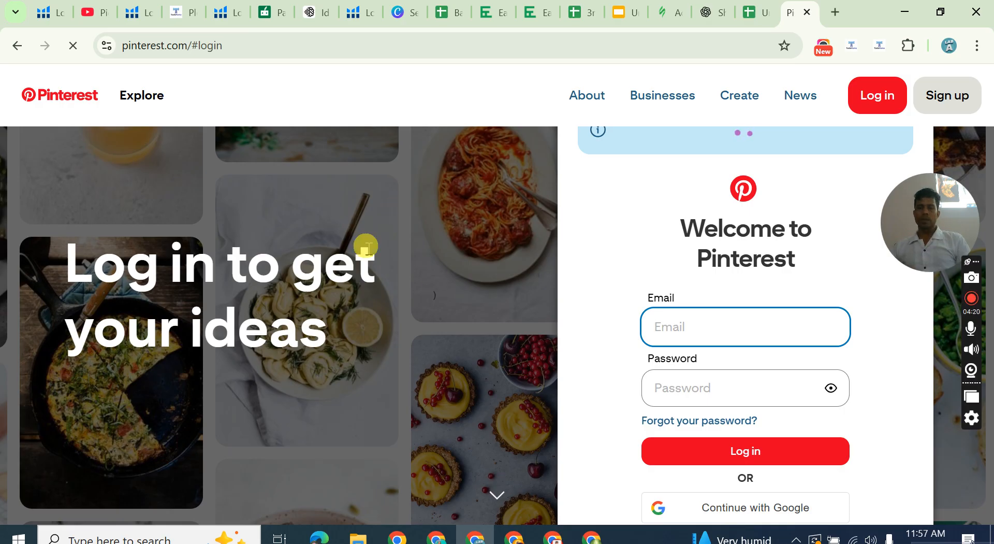
Dismiss the Google sign-in prompt and open Pinterest's Businesses page.
scroll(628, 223, down, 3)
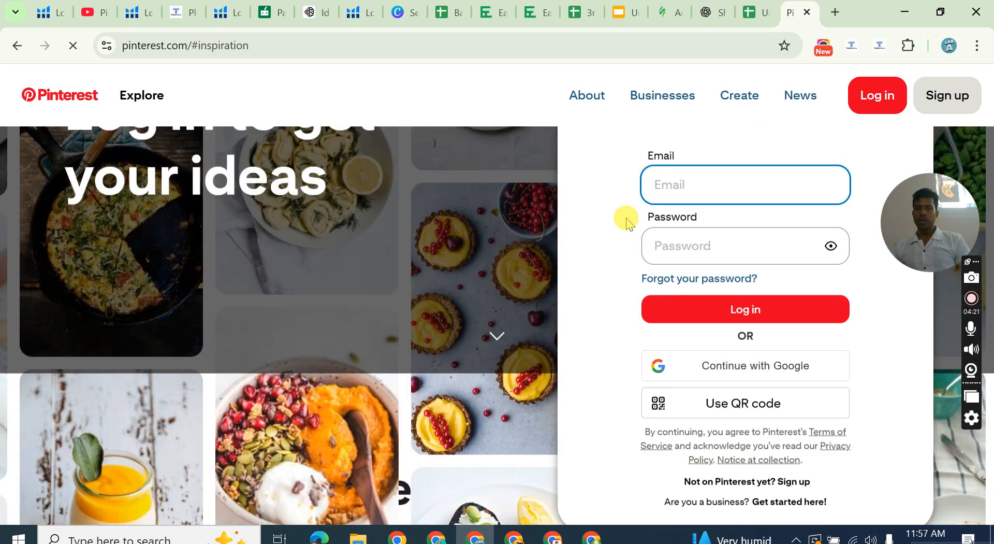
scroll(627, 223, up, 3)
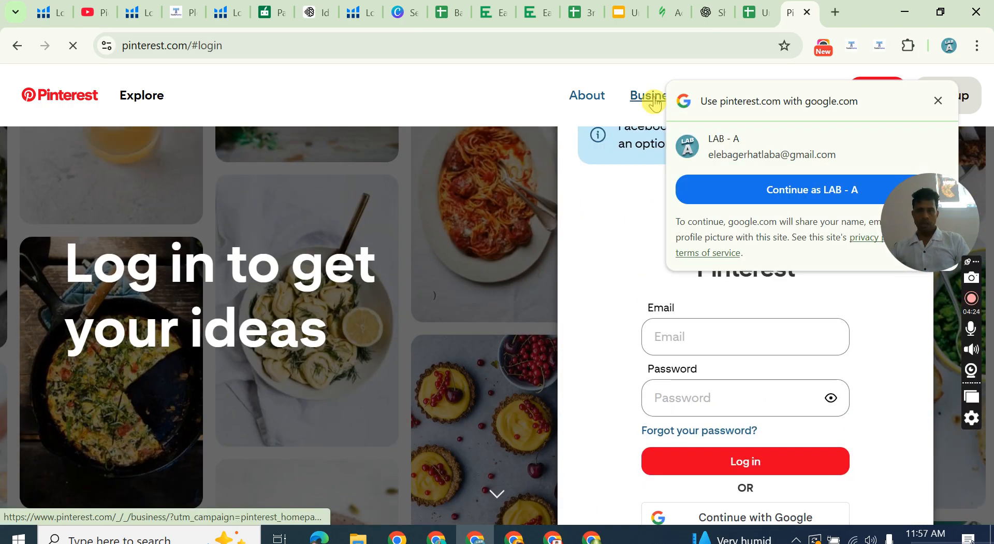
click(937, 99)
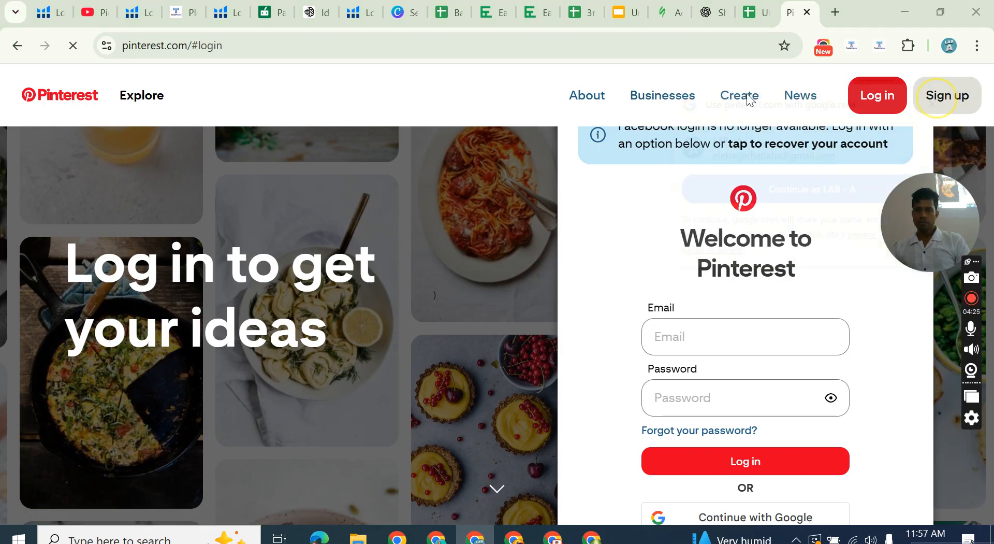
click(653, 95)
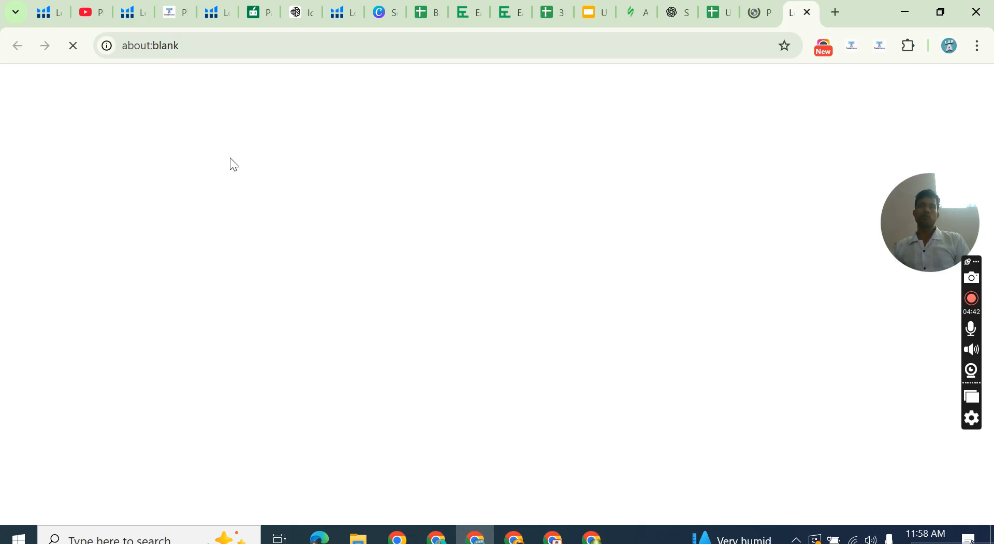
click(245, 130)
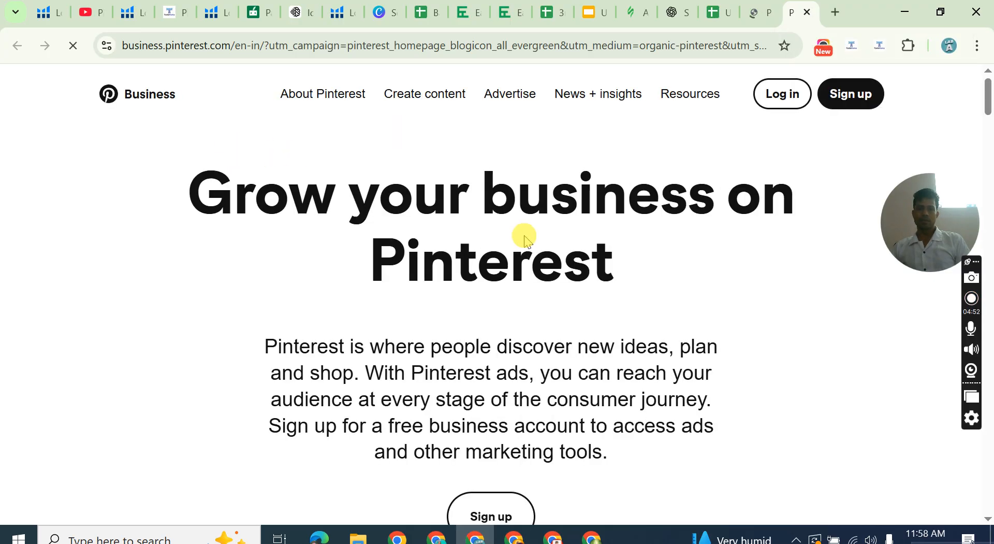
Review the Pinterest Business landing page and where the Businesses link sits on the Pinterest home page.
scroll(524, 233, down, 3)
scroll(521, 232, up, 3)
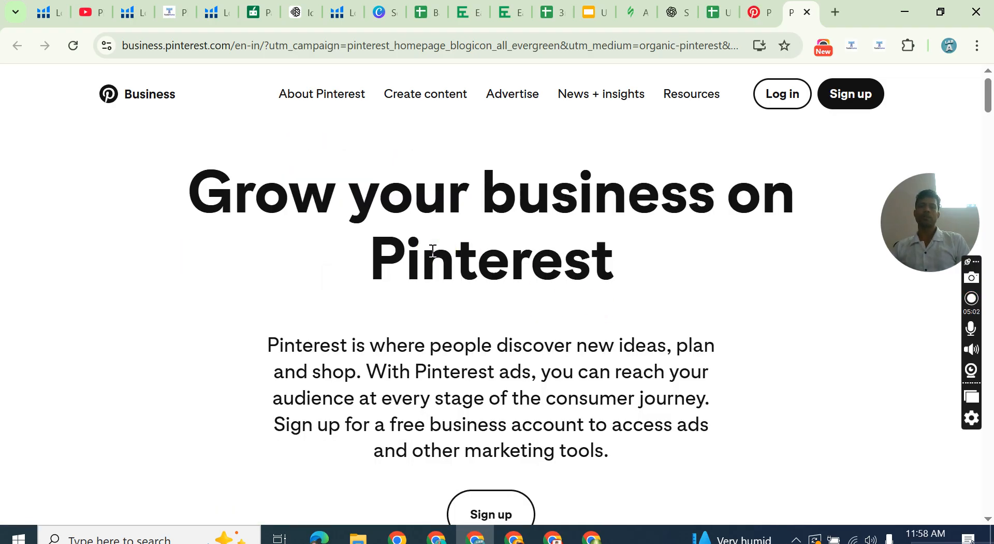
scroll(429, 249, down, 5)
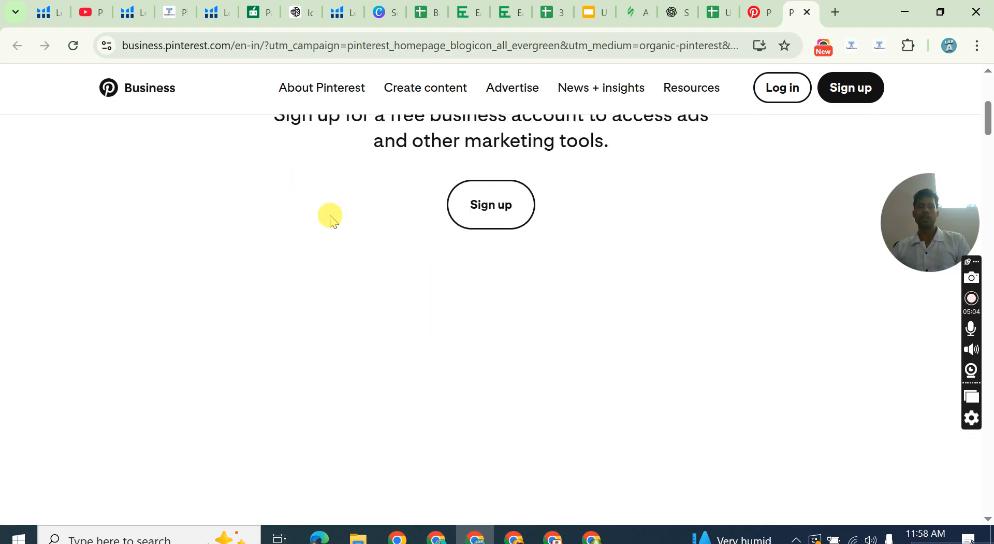
scroll(331, 215, up, 3)
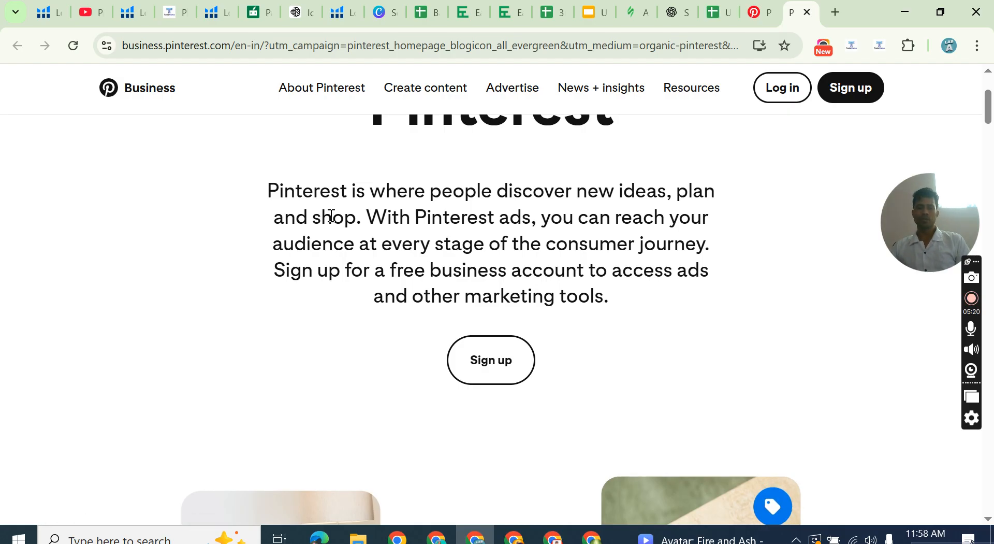
scroll(363, 171, up, 3)
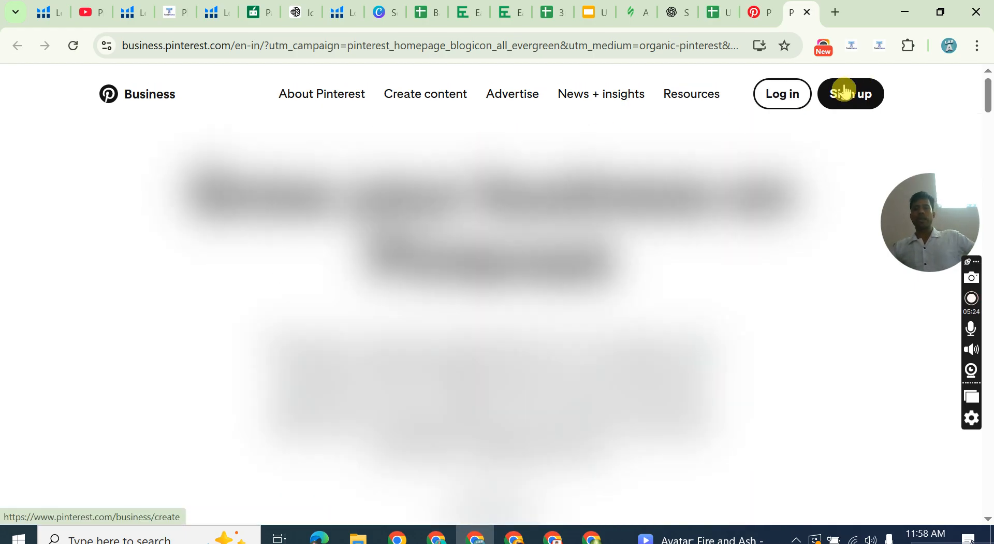
click(770, 16)
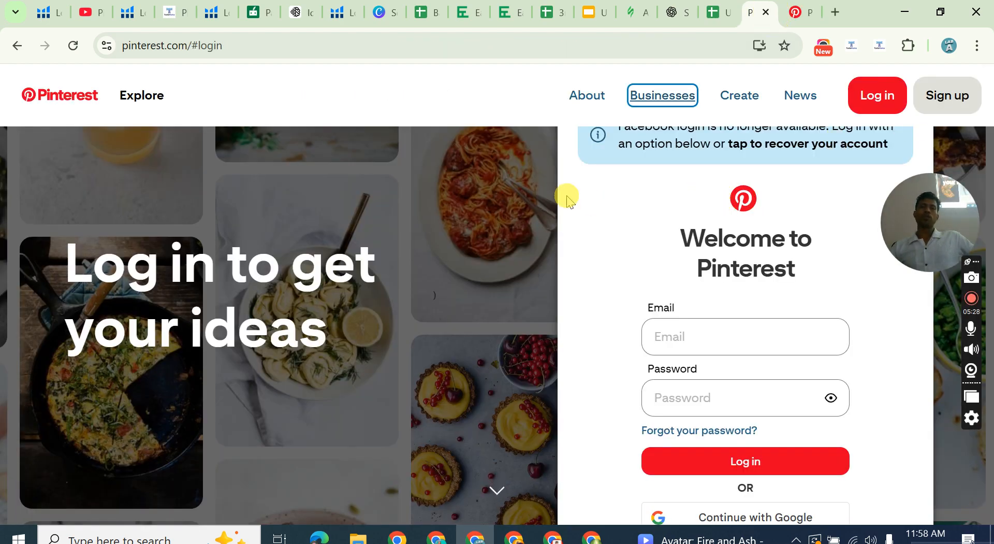
click(666, 99)
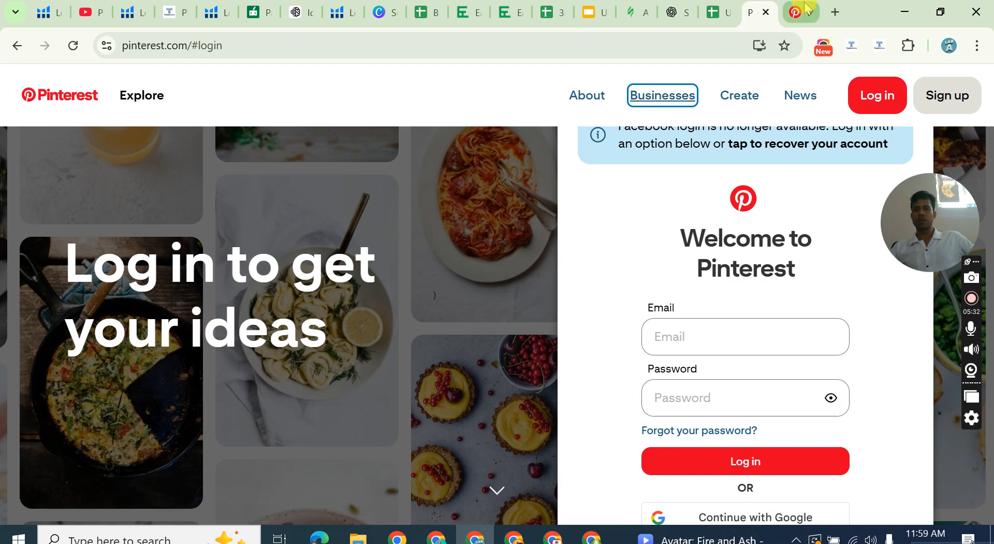
click(796, 14)
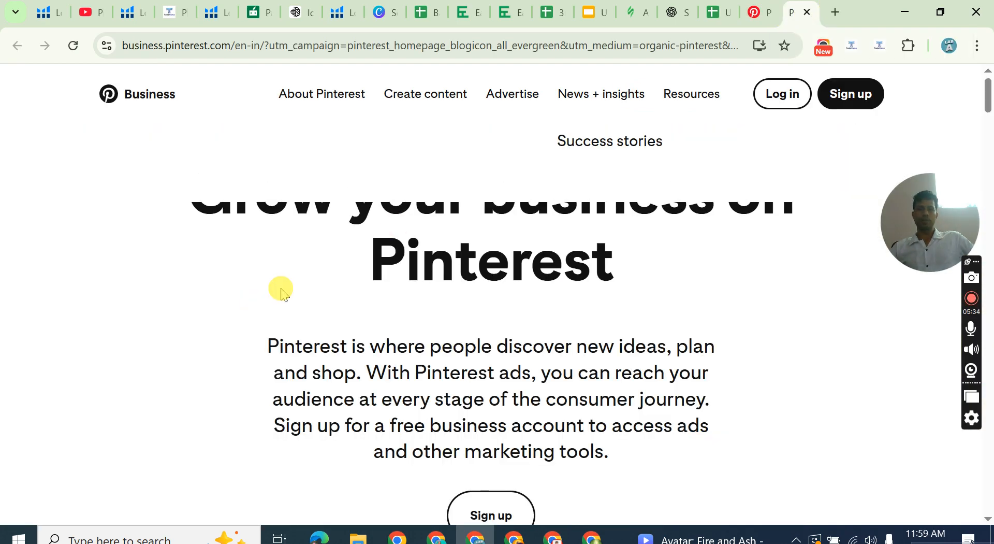
Open the free business account sign-up form from the introduction of the Pinterest Business page.
scroll(497, 217, down, 3)
scroll(479, 223, down, 3)
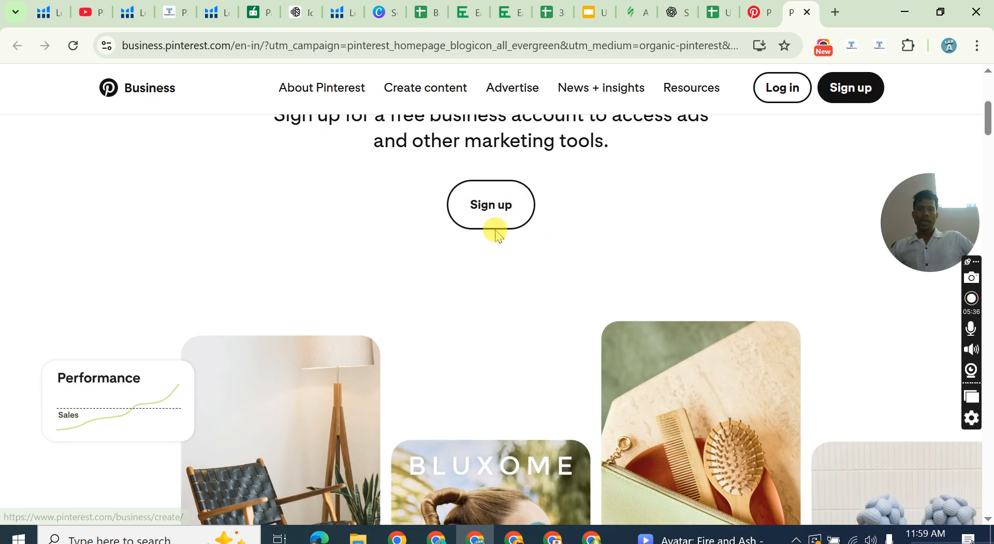
click(496, 217)
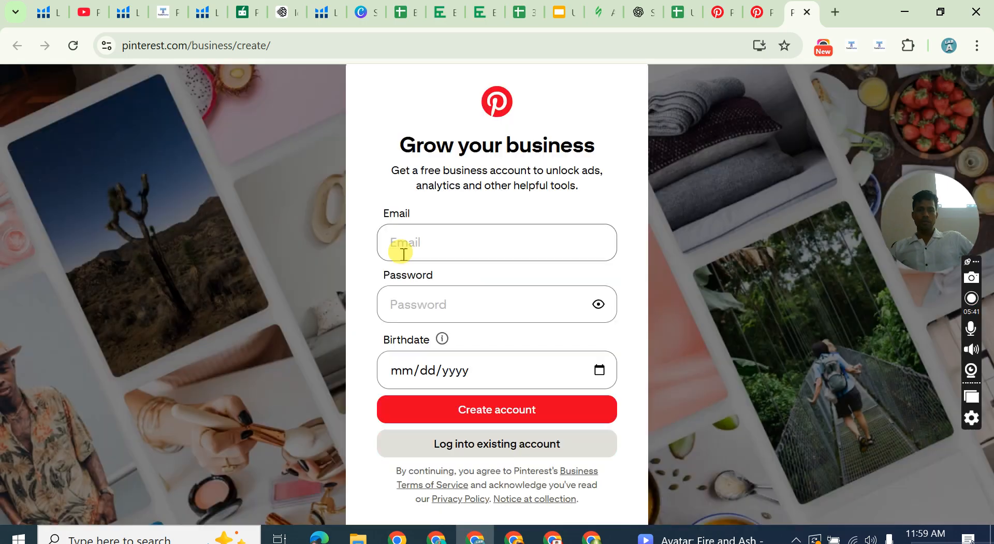
Fill in the account e-mail from the saved suggestions and enter a self-chosen account password in the business sign-up form.
click(410, 243)
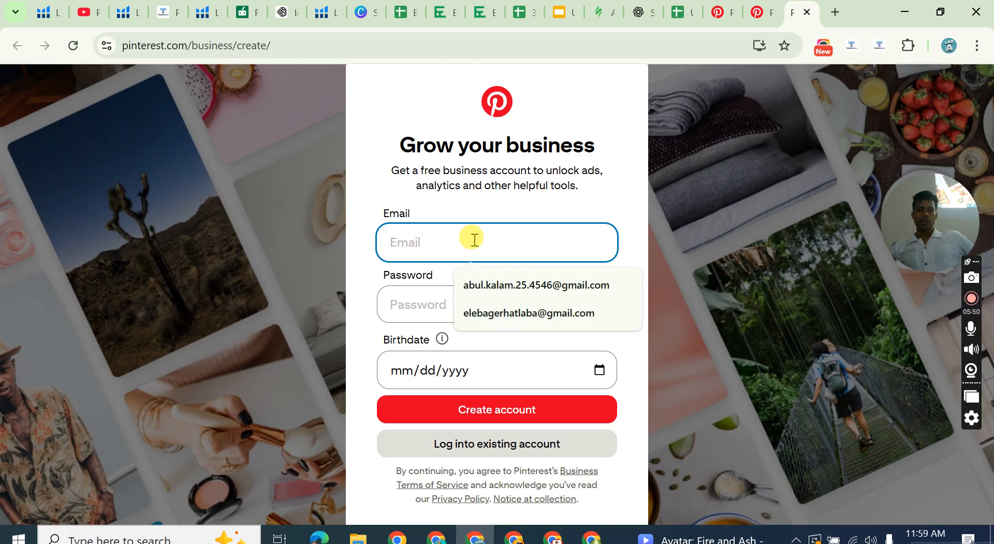
click(489, 314)
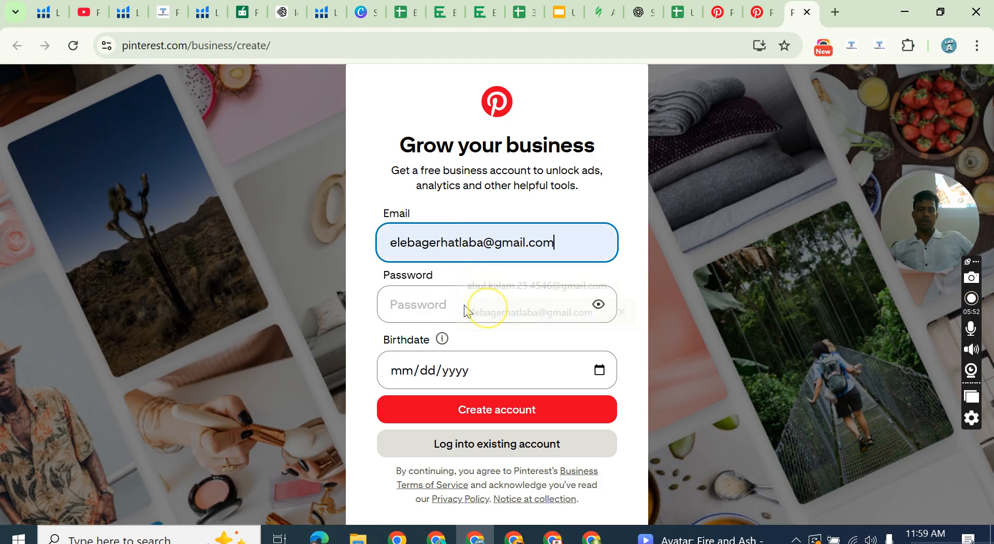
click(466, 304)
click(615, 259)
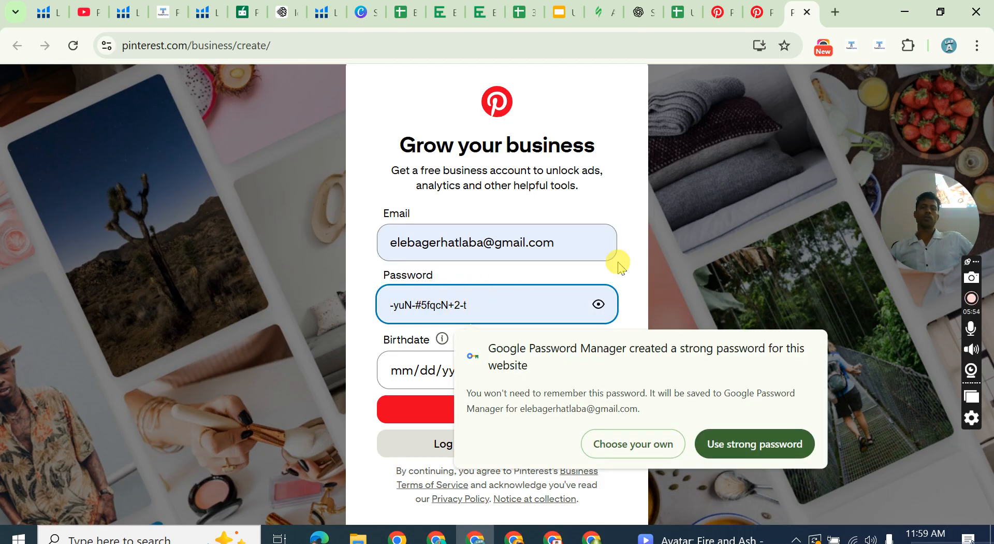
click(444, 295)
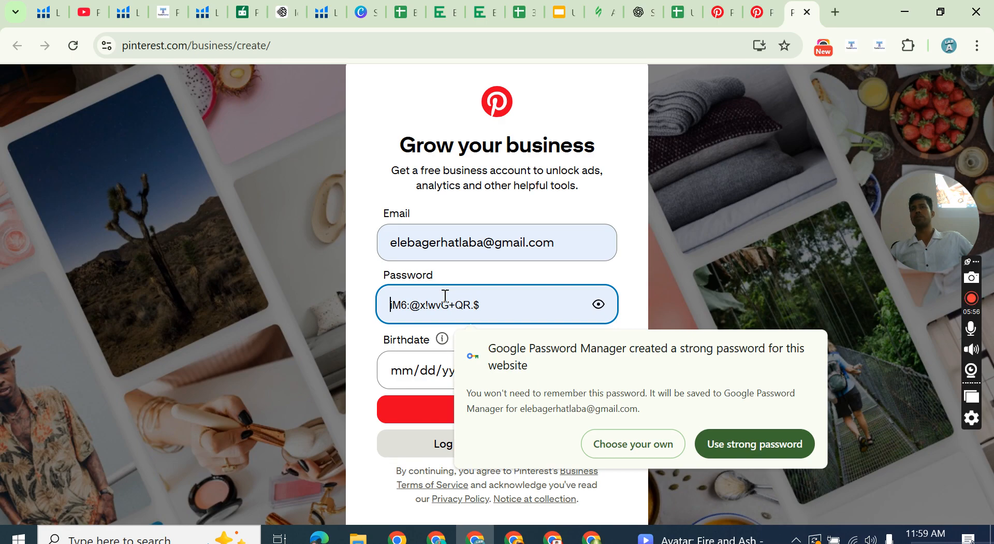
click(628, 261)
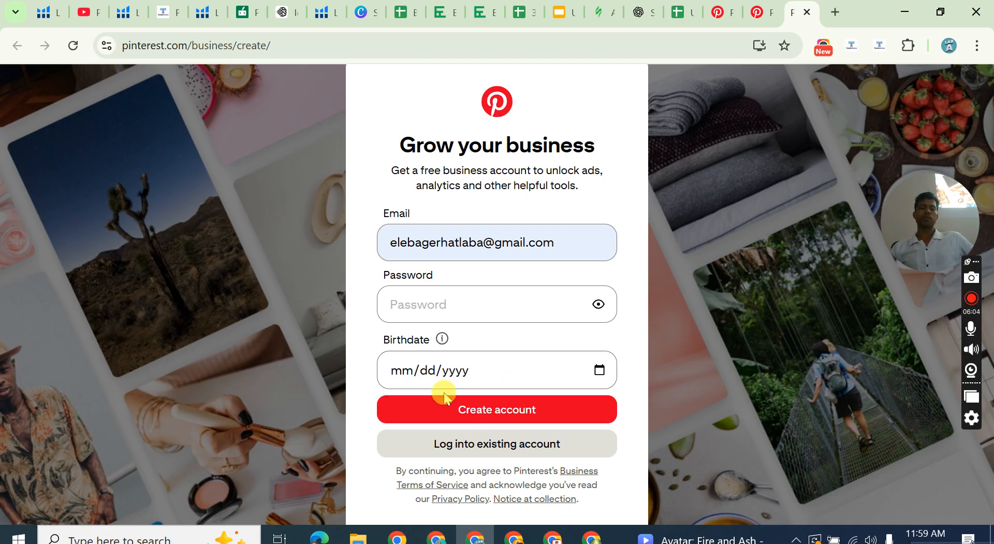
click(388, 305)
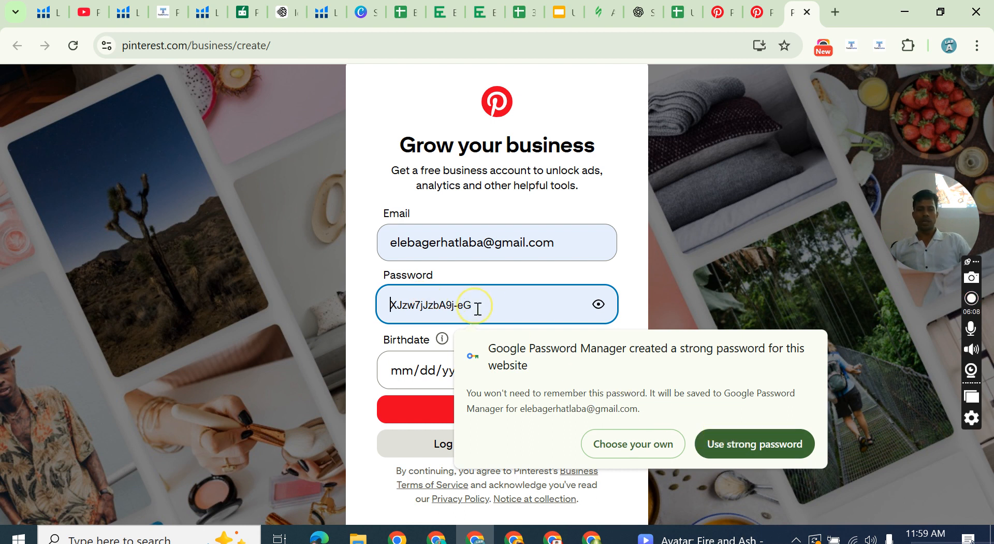
text(•••••)
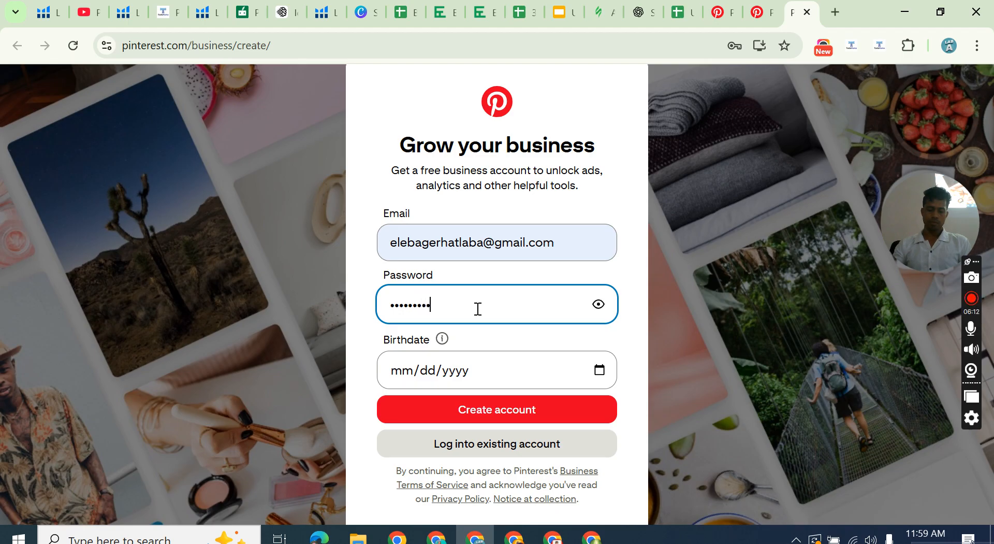
text(••••••••)
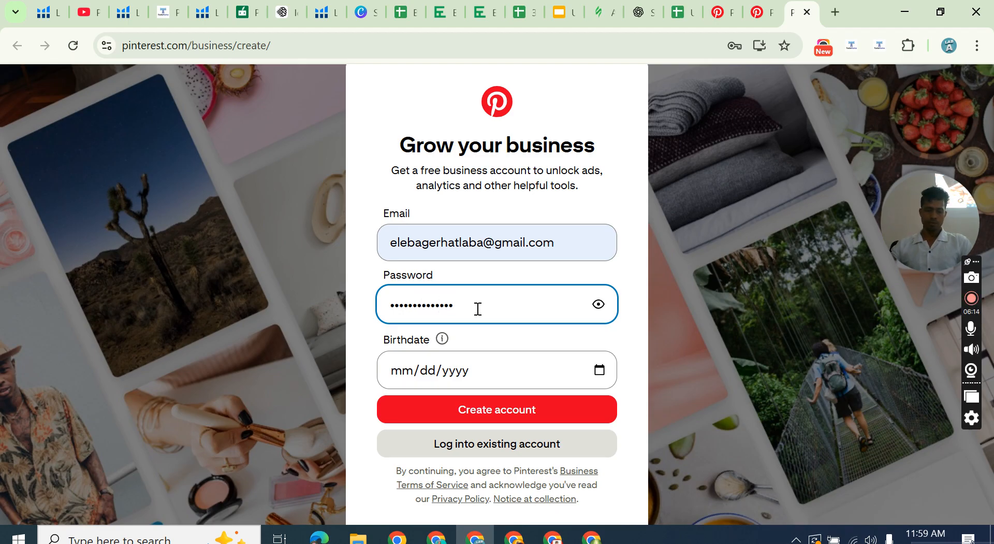
text(••)
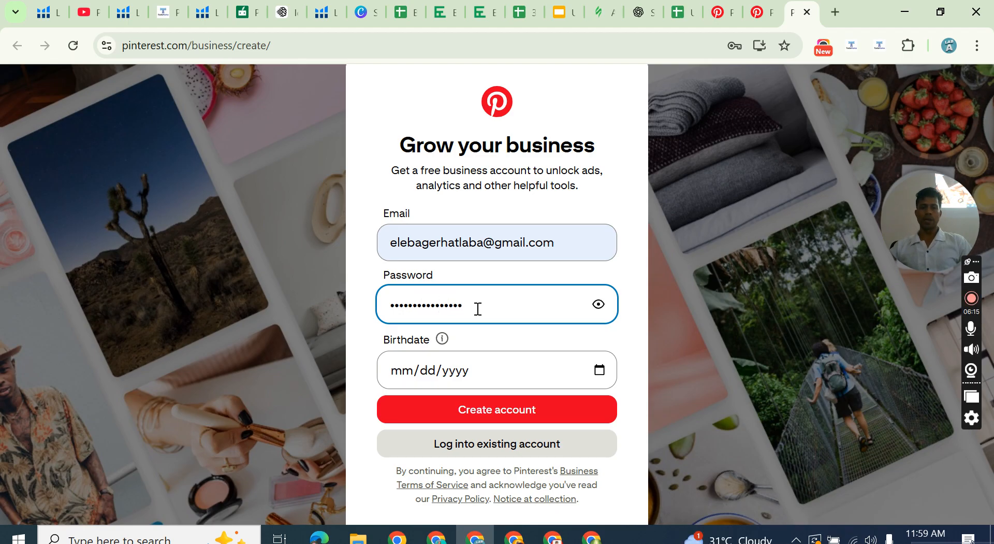
Enter the account holder's birthdate and create the business account.
click(409, 371)
text(01/01/)
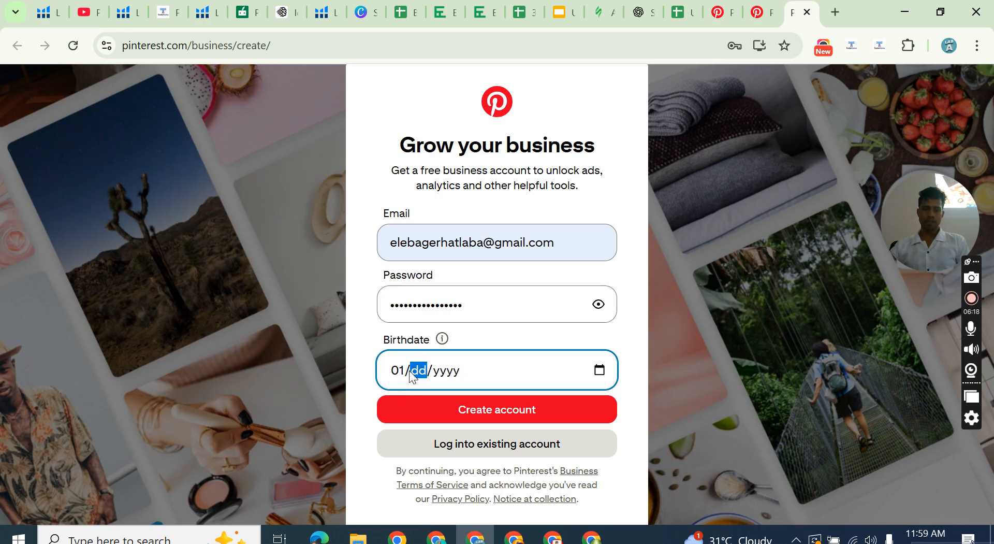
text(199)
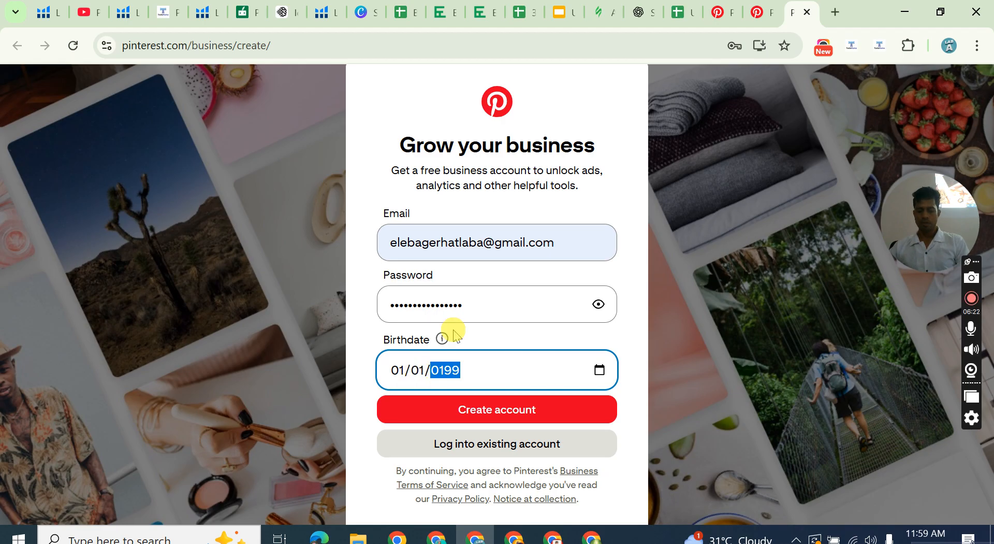
text(6)
click(519, 418)
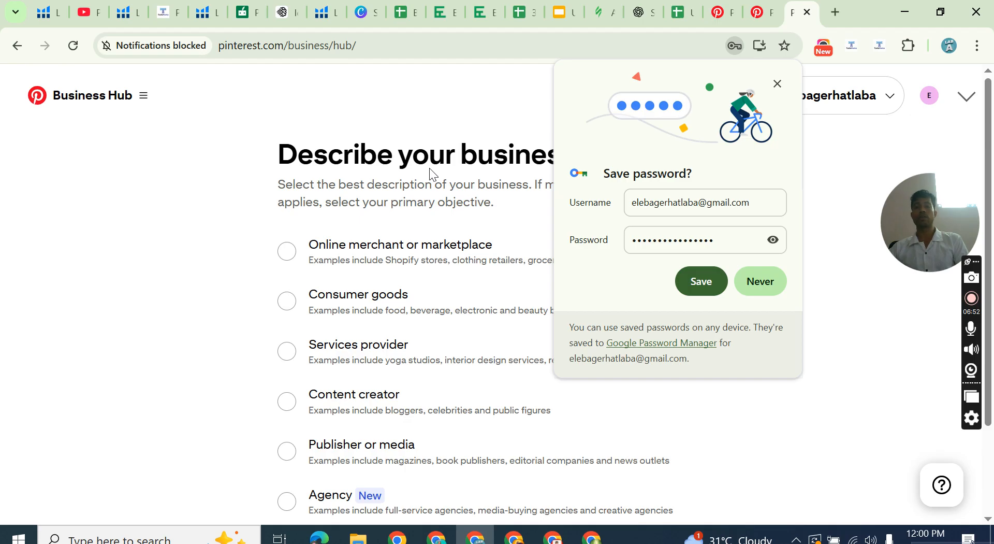
Save the new account's login in Google Password Manager.
click(690, 278)
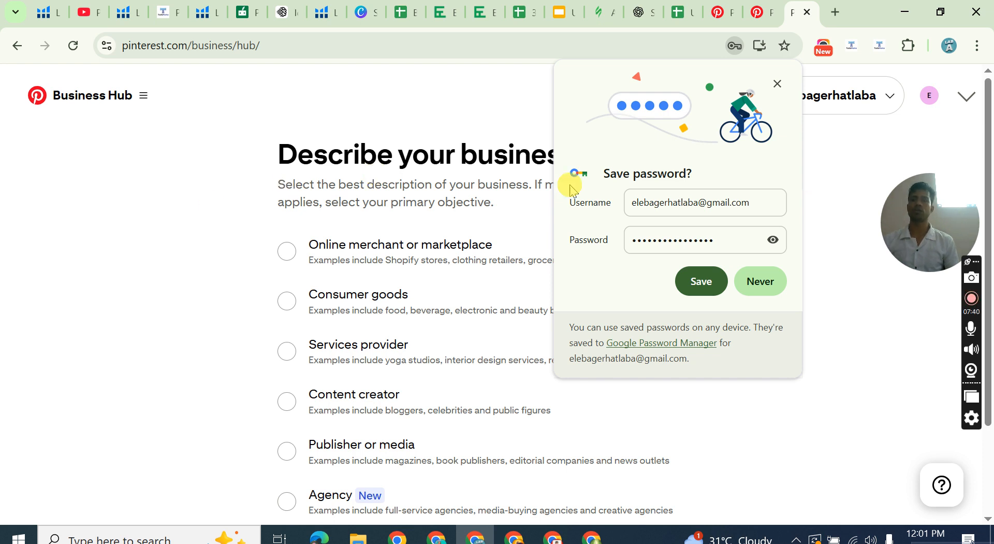
click(702, 290)
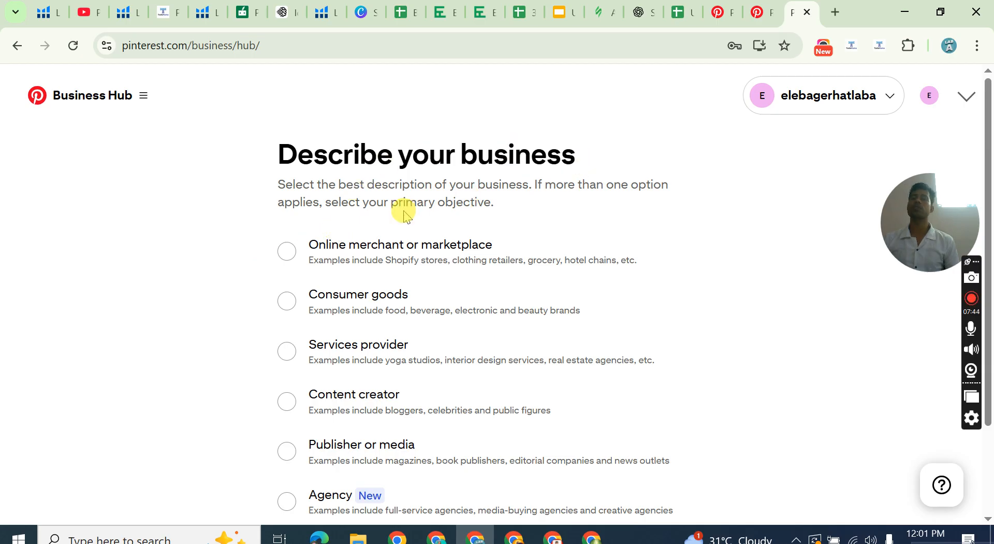
Examine the business description choices and revisit the open Pinterest login page and Pinterest Business introduction page.
scroll(399, 218, down, 2)
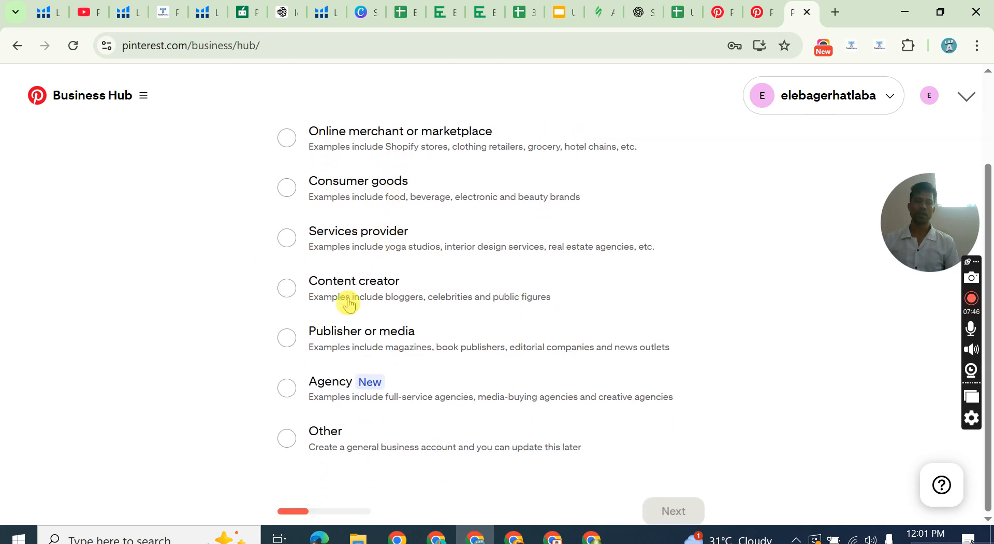
scroll(348, 280, up, 1)
scroll(348, 262, down, 1)
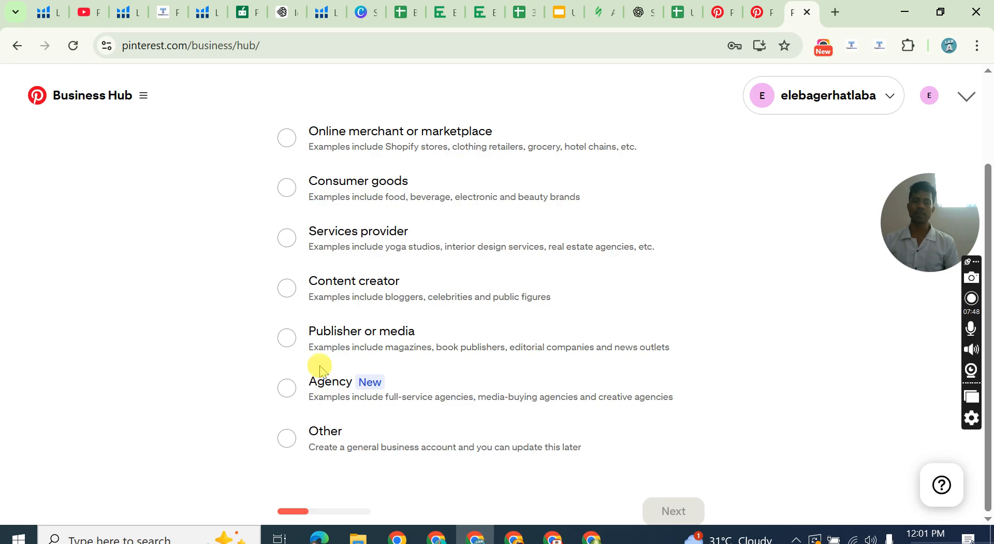
scroll(376, 317, up, 2)
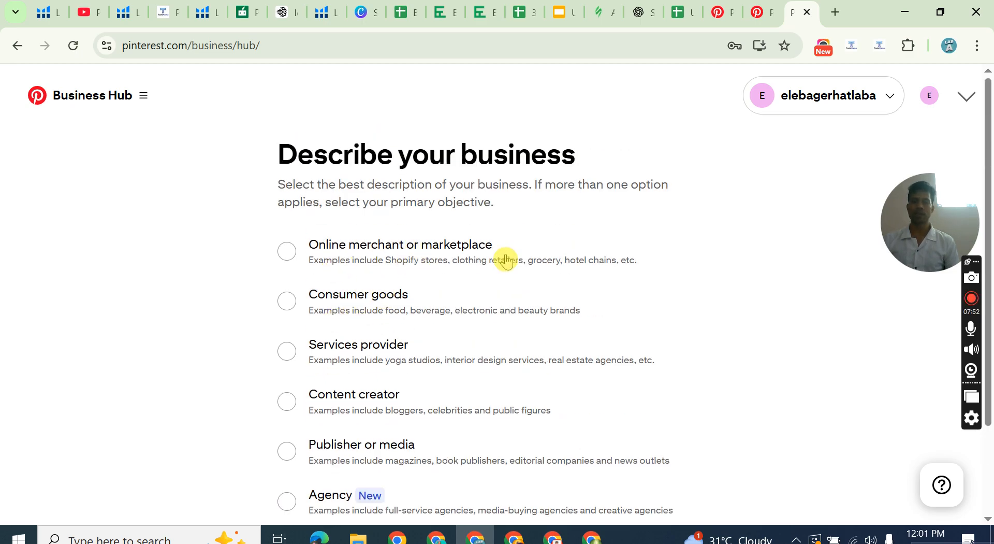
scroll(386, 248, down, 2)
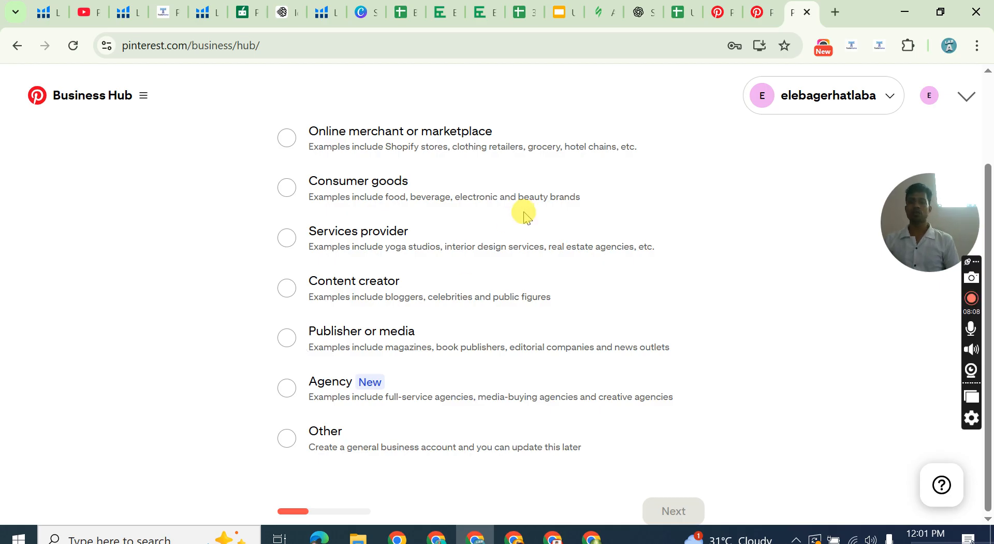
click(722, 11)
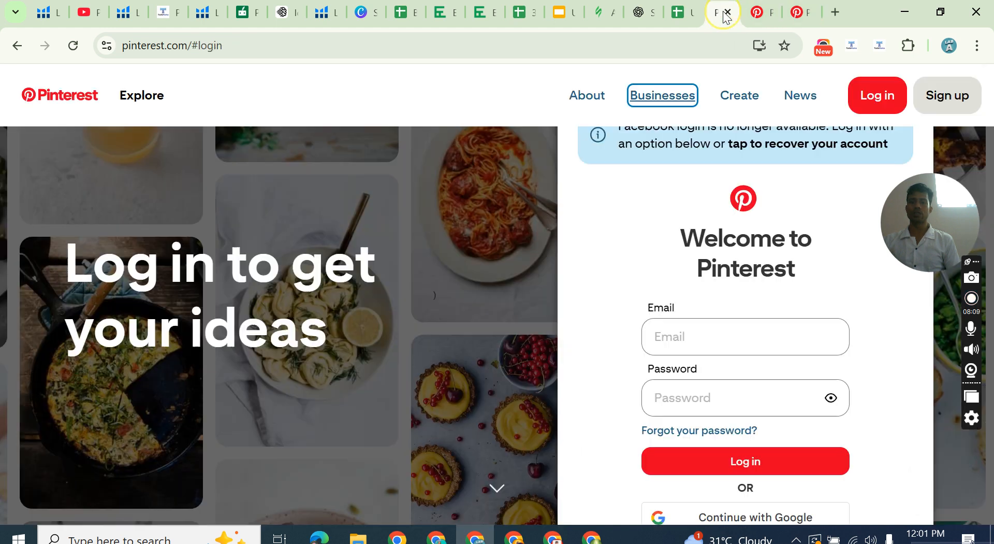
click(499, 90)
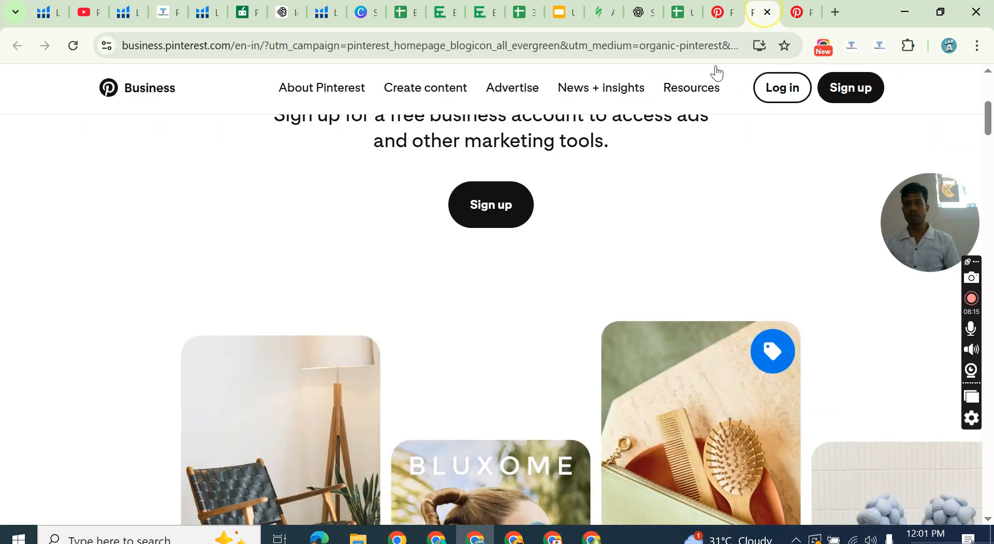
click(761, 12)
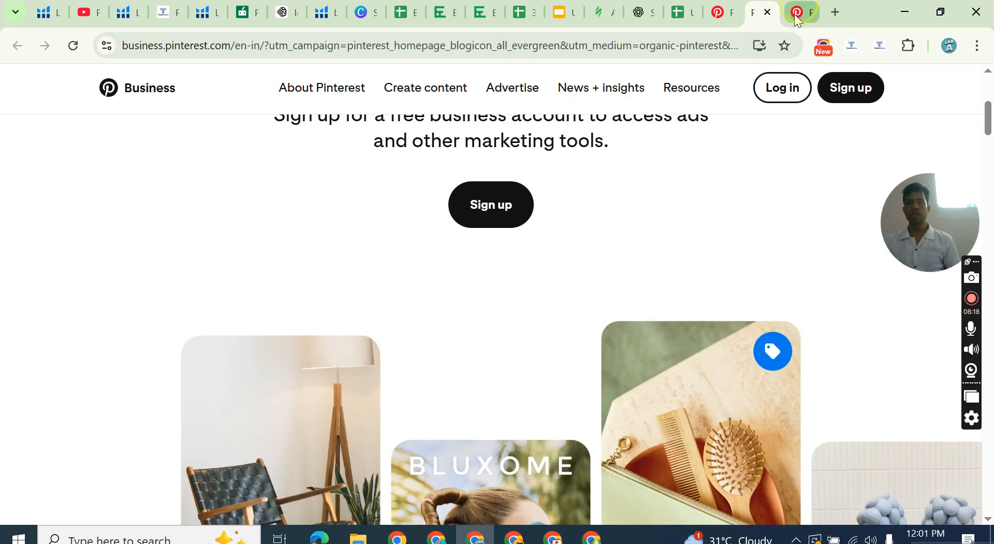
click(794, 14)
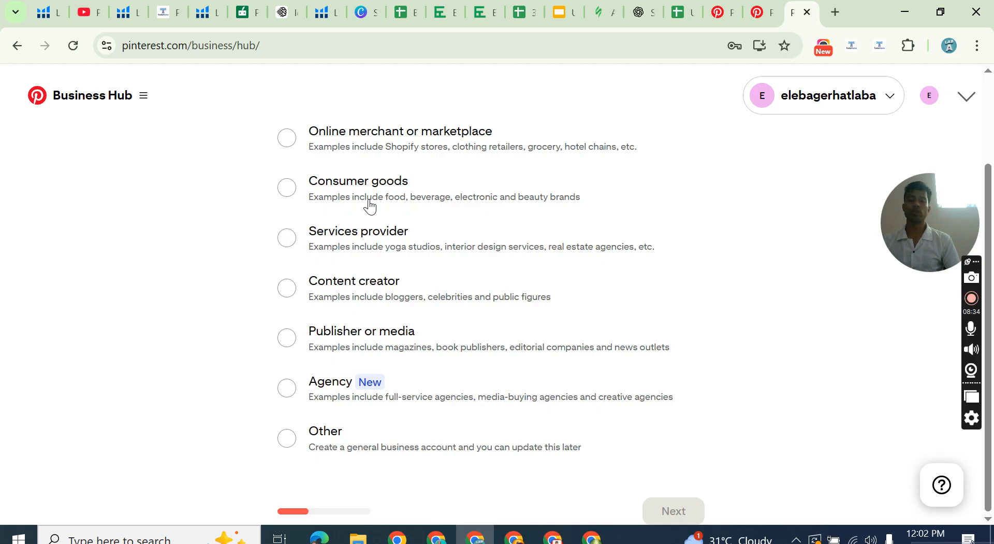
Try the Online merchant or marketplace, Consumer goods and Services provider descriptions for the business in turn.
scroll(380, 228, up, 2)
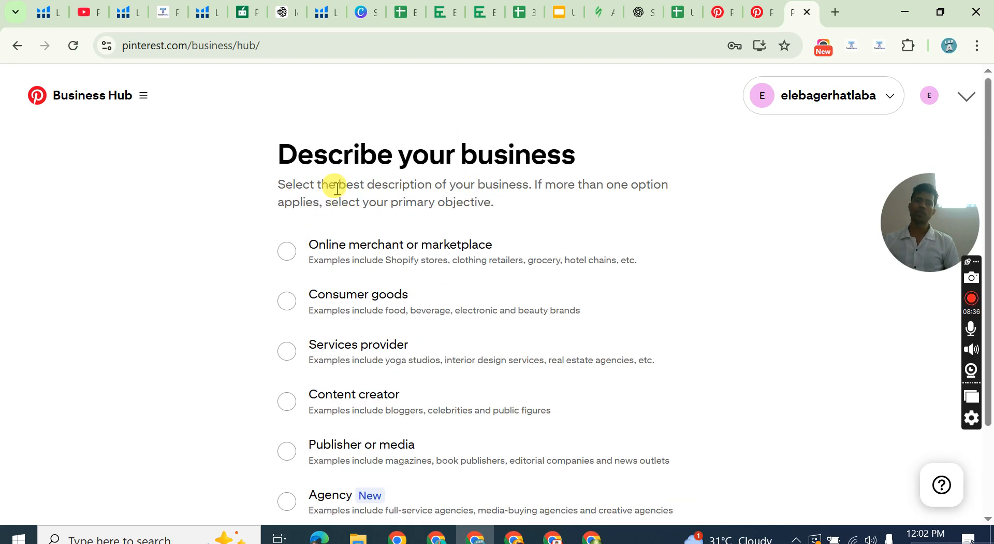
click(286, 252)
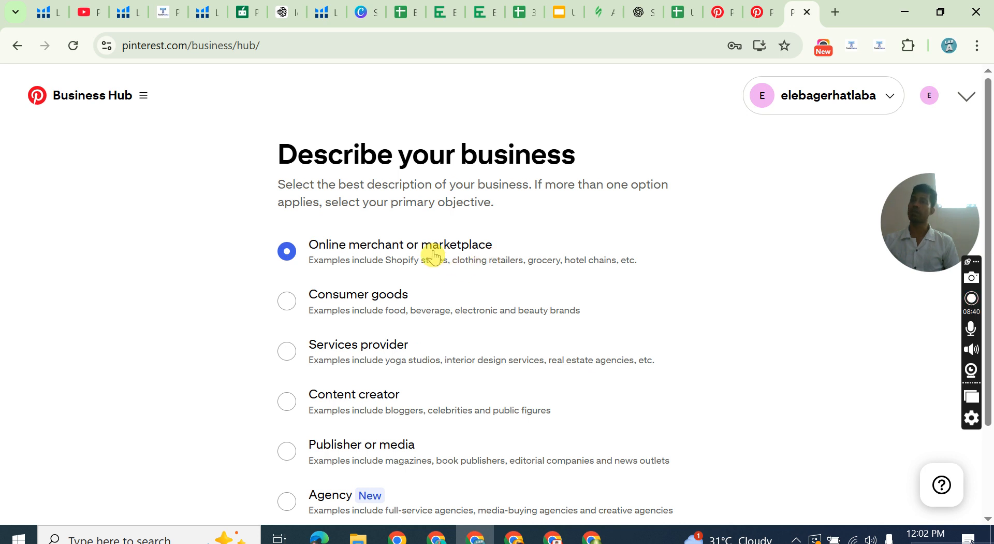
scroll(434, 254, down, 2)
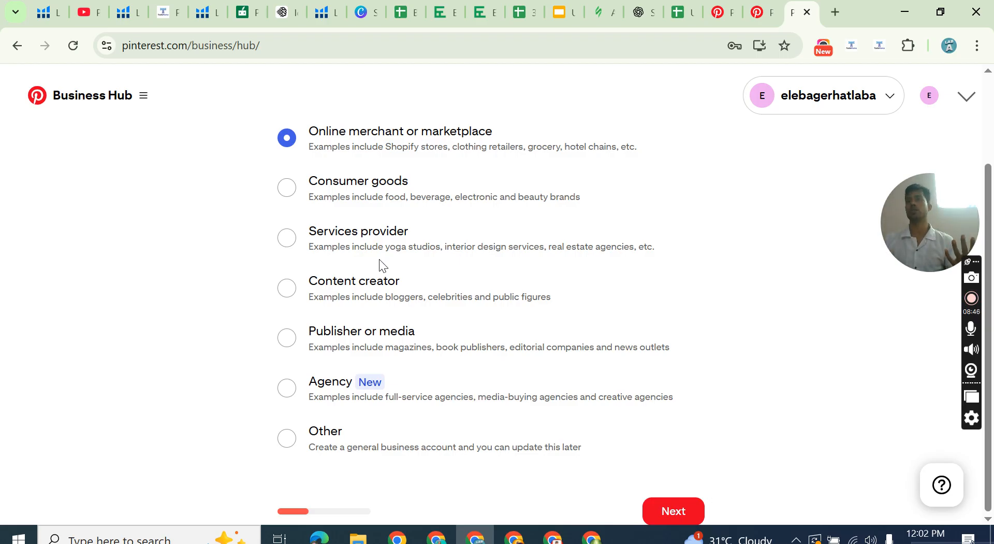
click(341, 240)
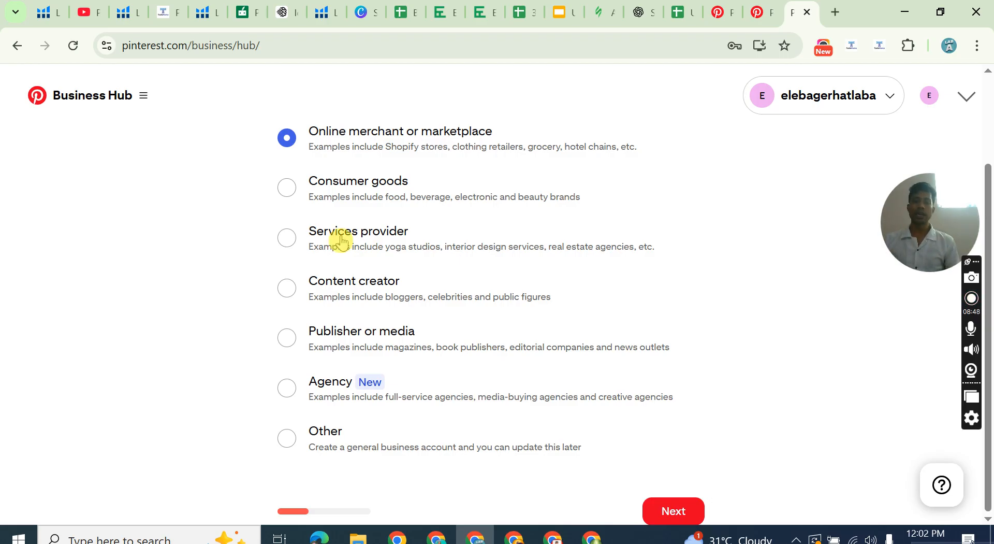
click(287, 187)
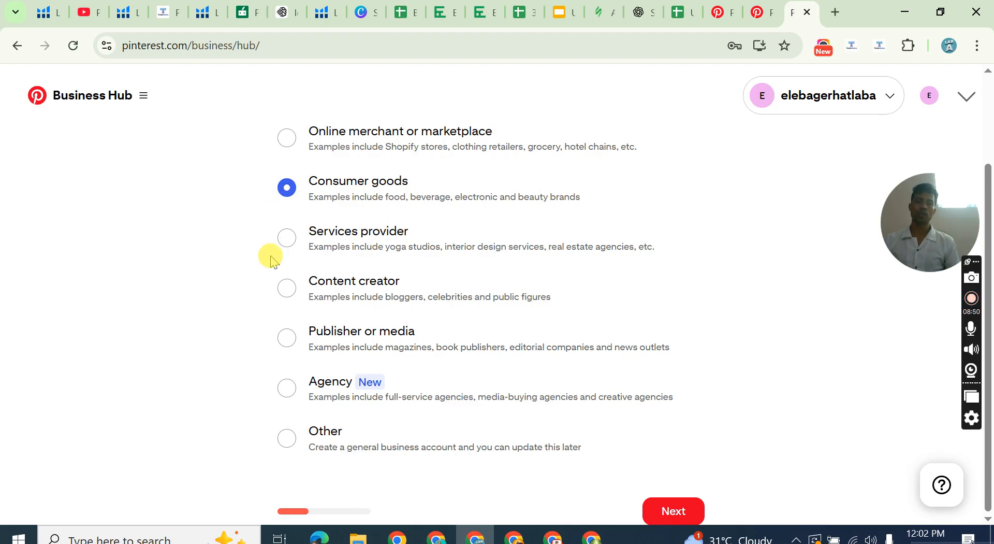
click(288, 238)
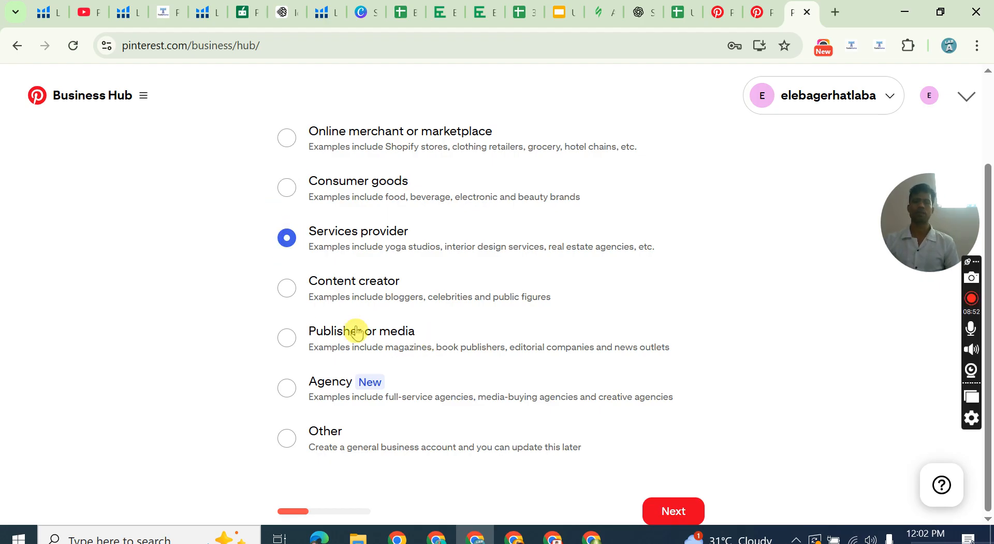
Describe the business as Publisher or media and continue to the business details form.
click(287, 340)
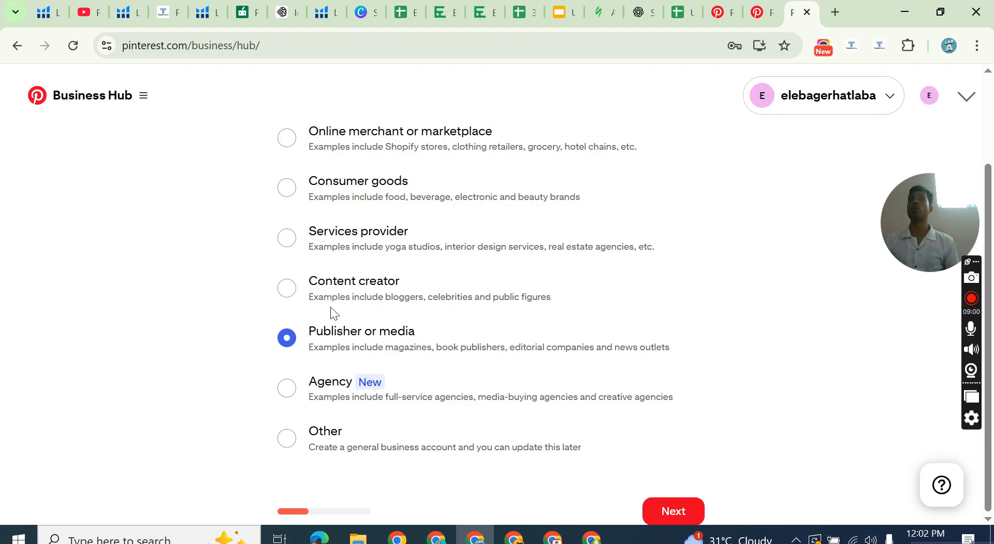
click(381, 299)
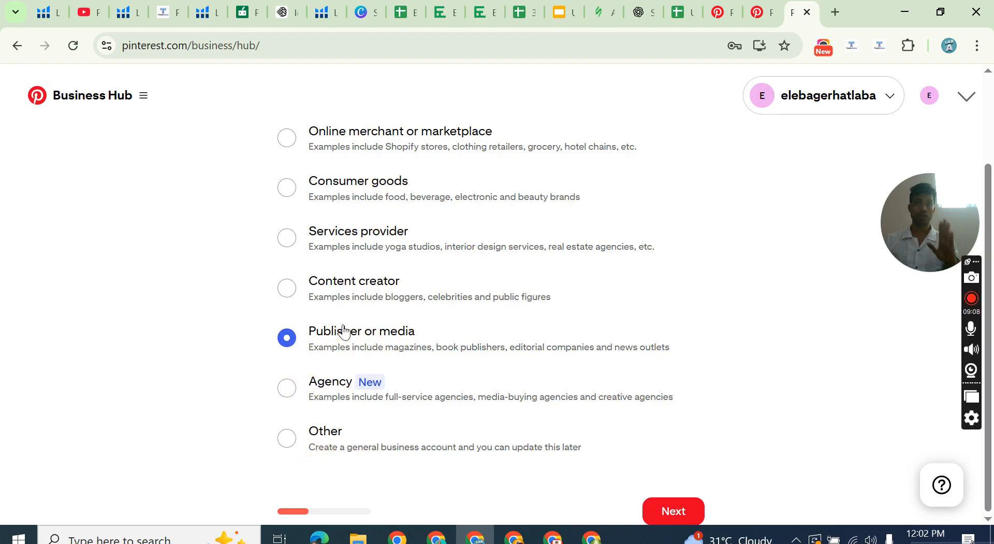
click(657, 522)
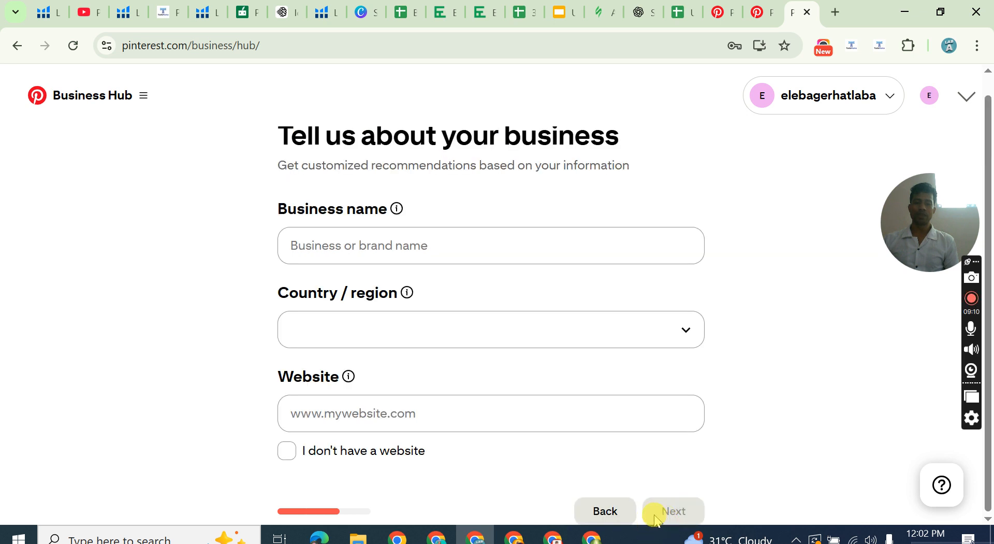
Enter Elearning And Earning Point as the business name.
click(367, 233)
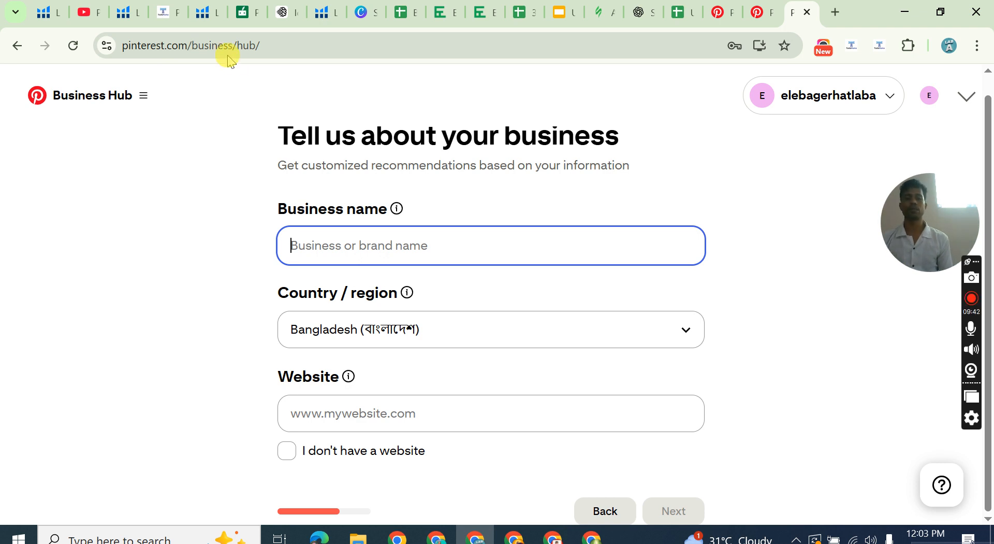
click(327, 242)
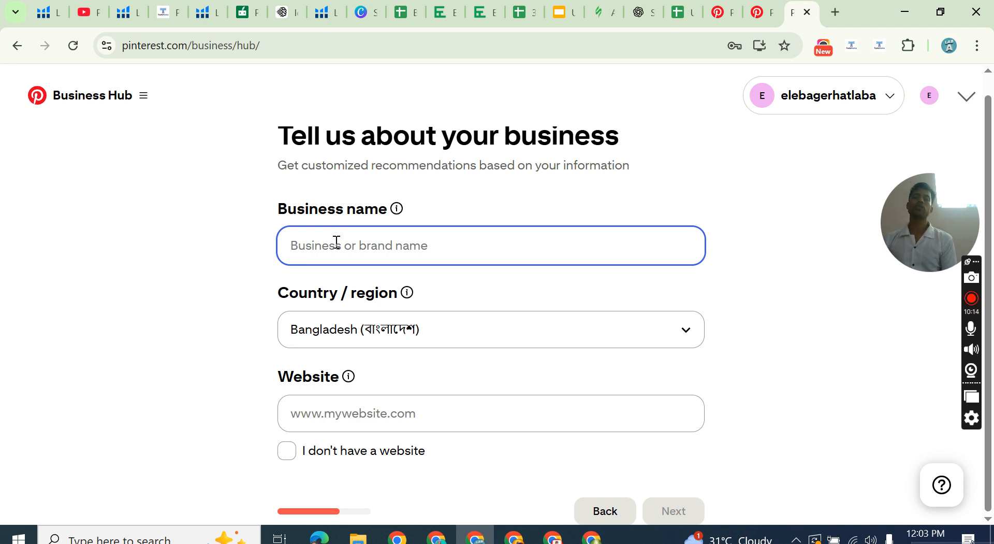
click(337, 242)
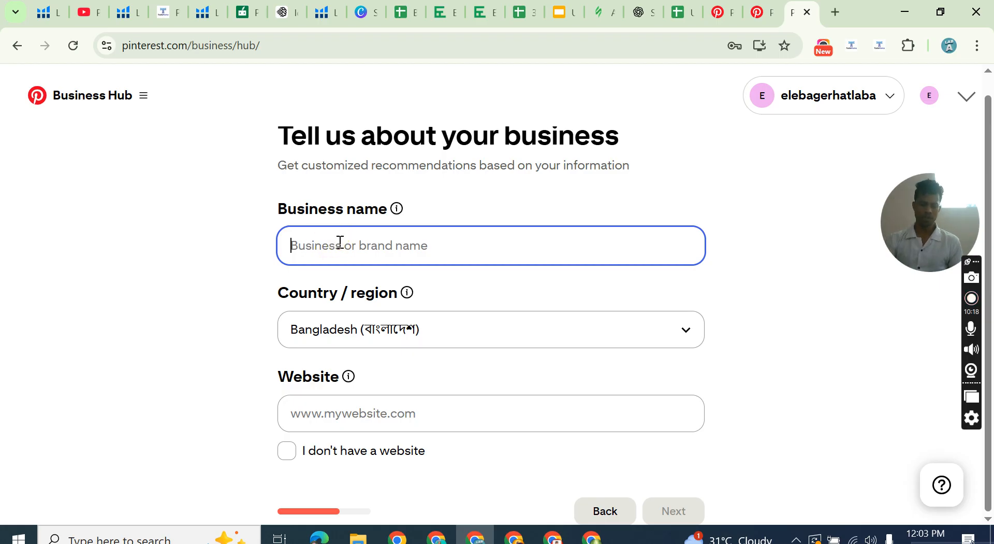
text(Elearnin)
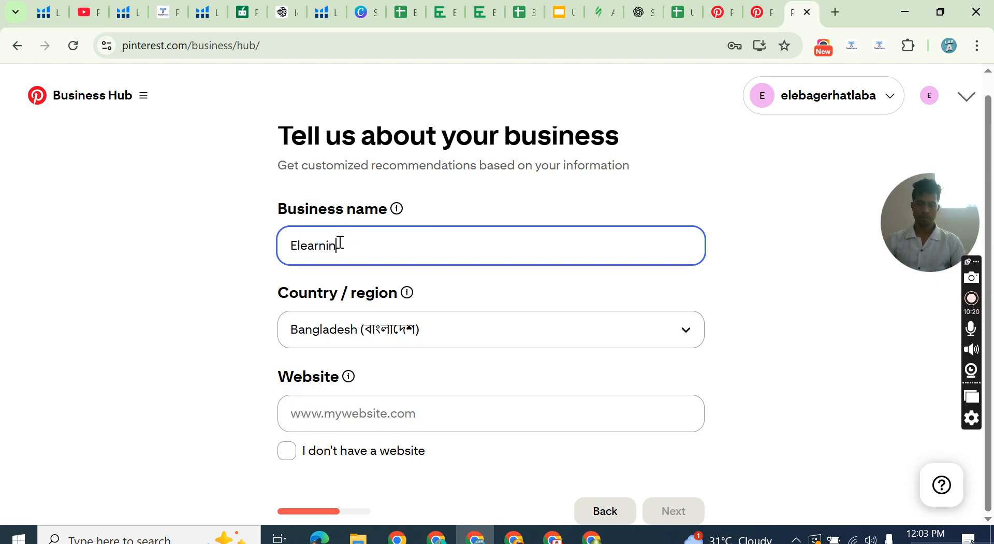
text(g)
click(421, 212)
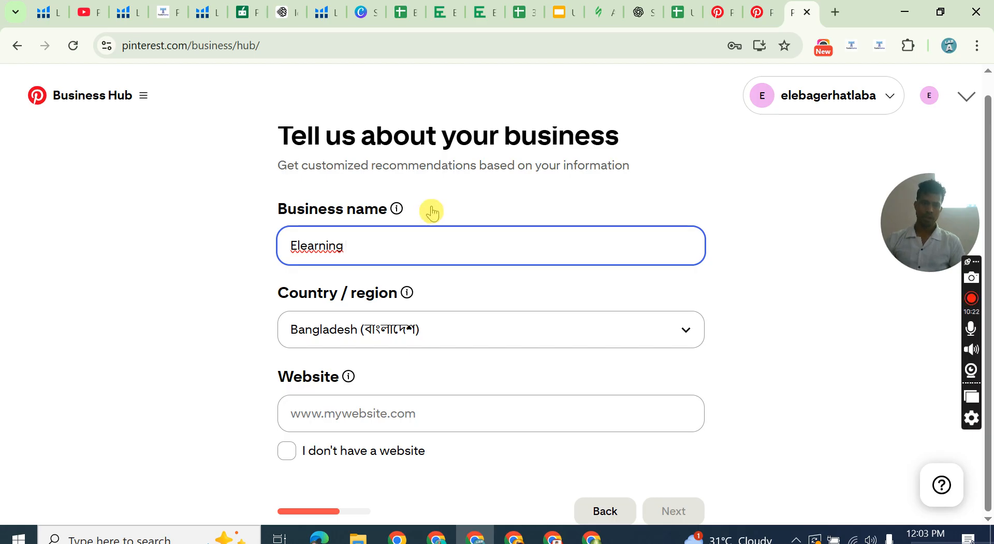
key(BackSpace)
key(BackSpace)
key(BackSpace)
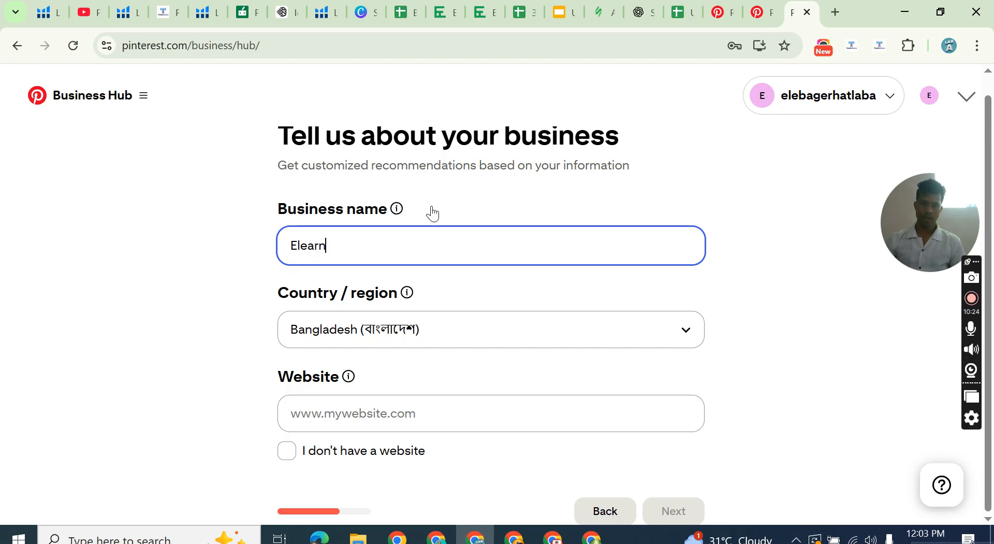
text(ing )
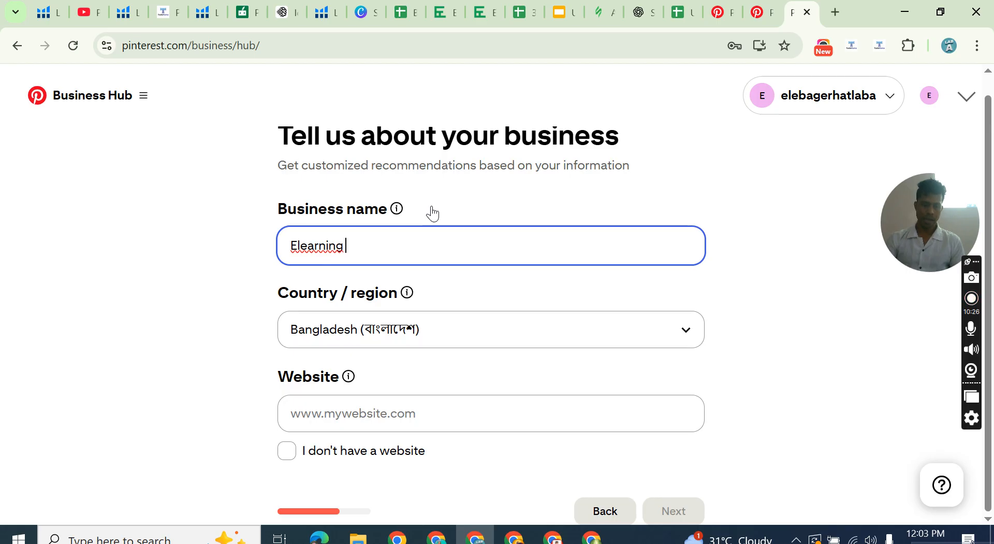
text(And Earniing)
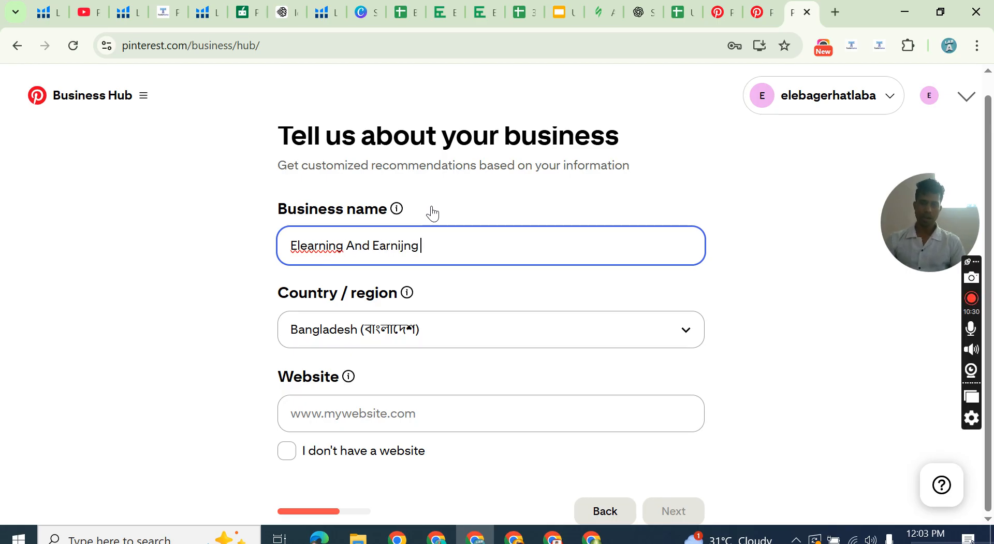
key(BackSpace)
key(BackSpace)
key(BackSpace)
key(BackSpace)
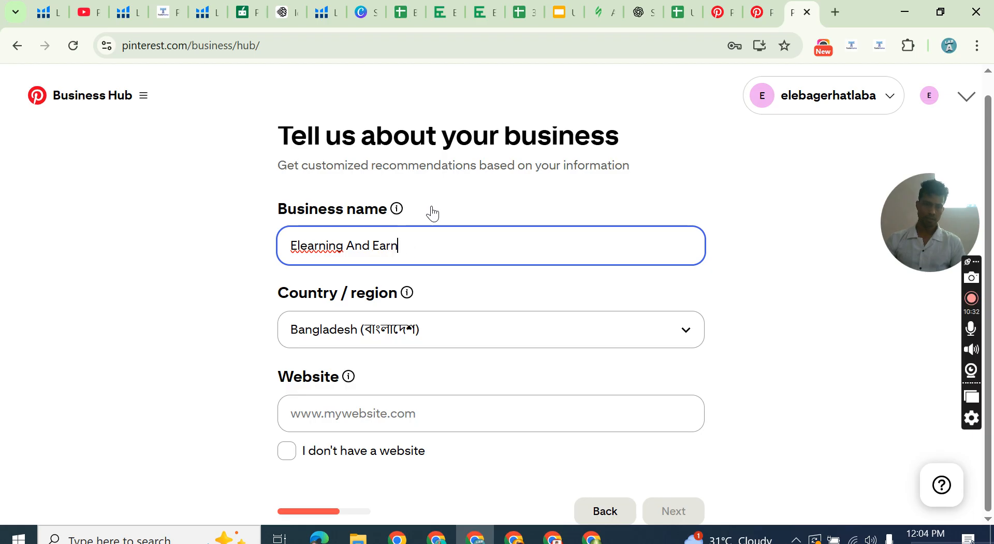
text(ing)
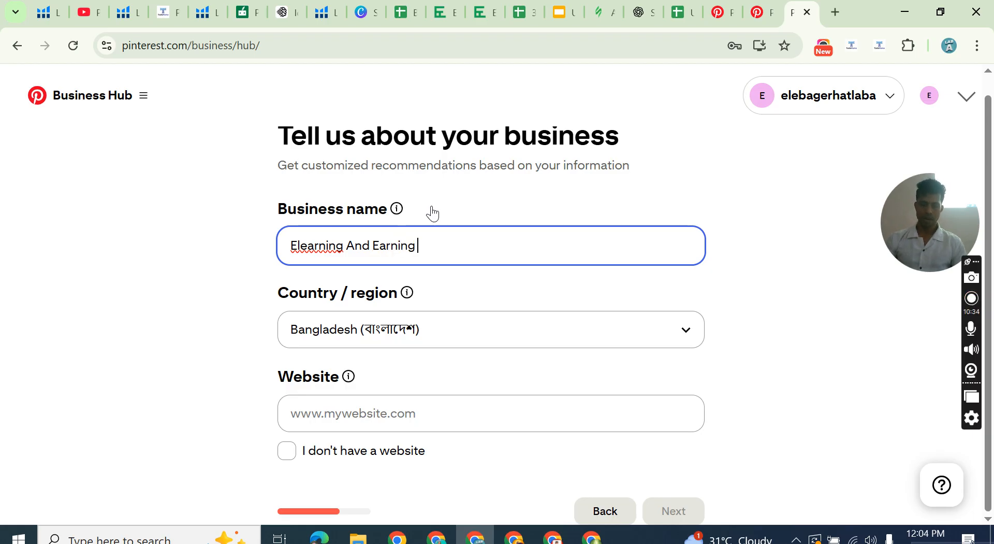
text( Point)
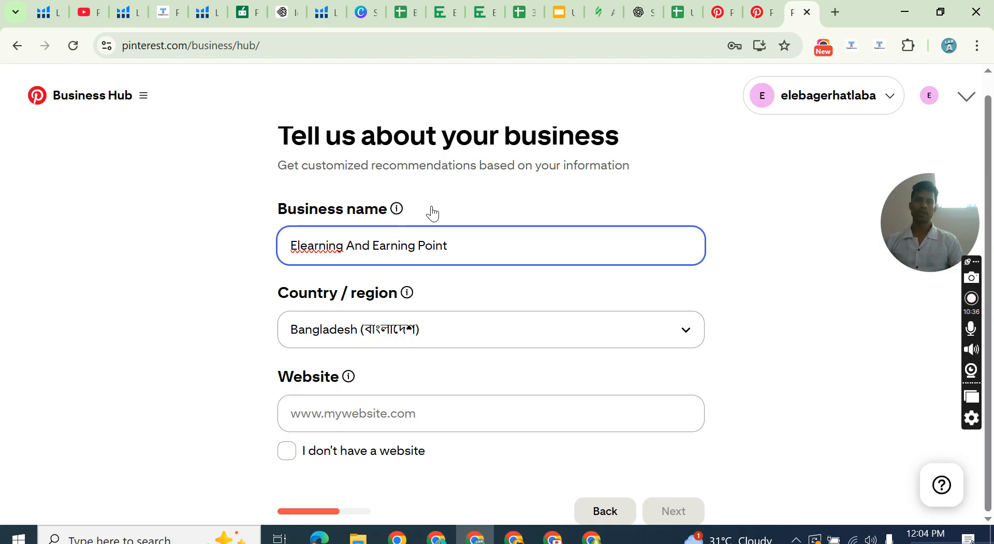
Declare that the business has no website and continue to the questions about goals and brand focus.
mouse_move(404, 306)
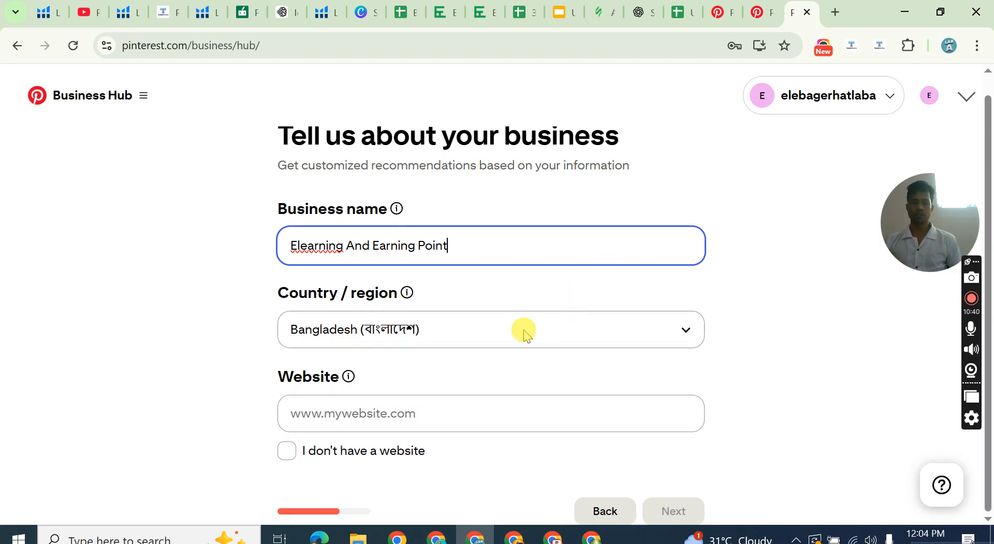
click(327, 413)
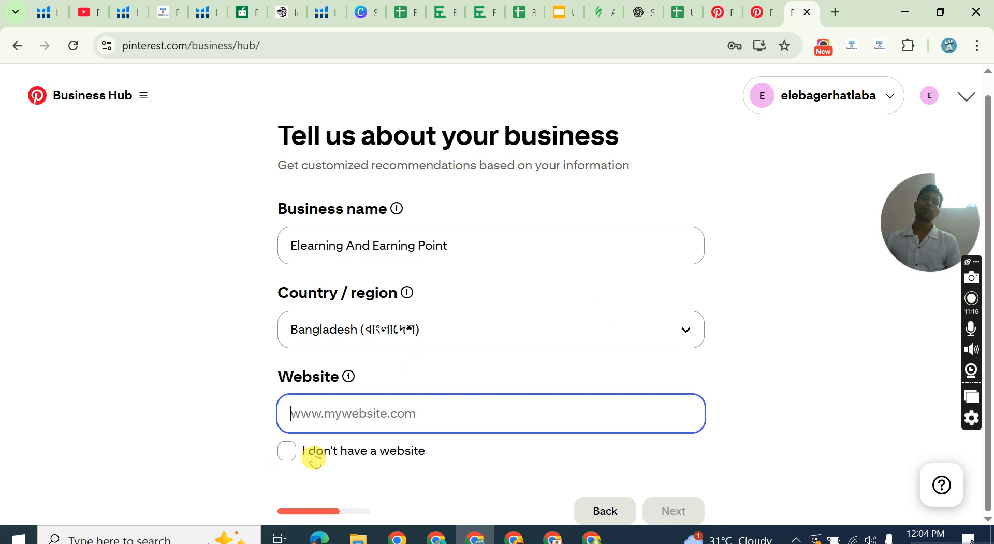
click(451, 394)
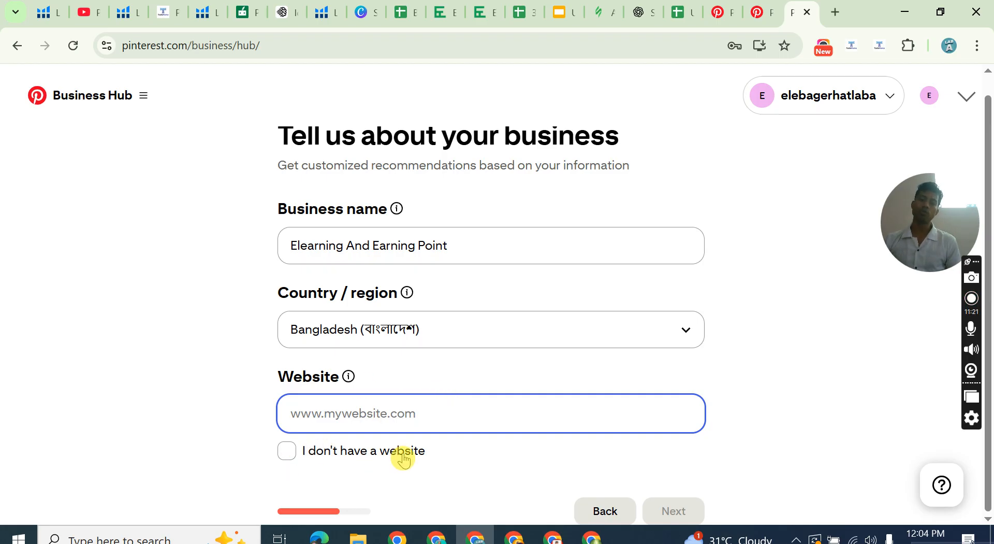
click(288, 450)
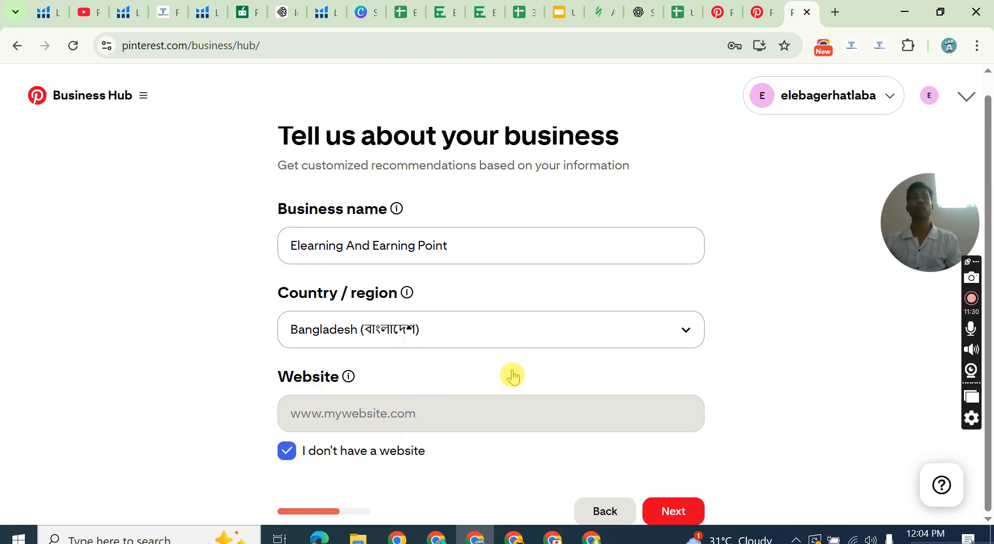
click(669, 513)
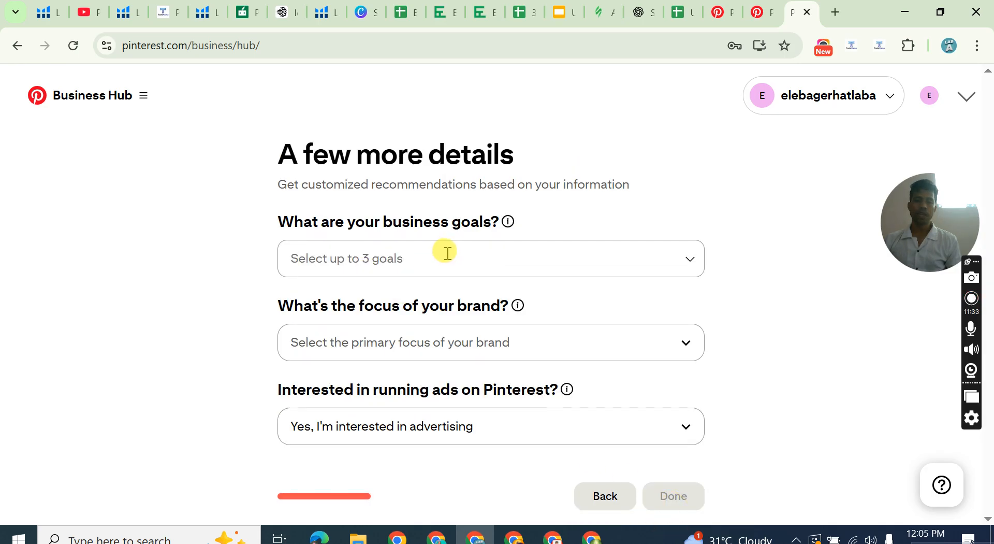
Set the business goals to Not sure yet, Increase online sales and Generate more leads.
click(349, 255)
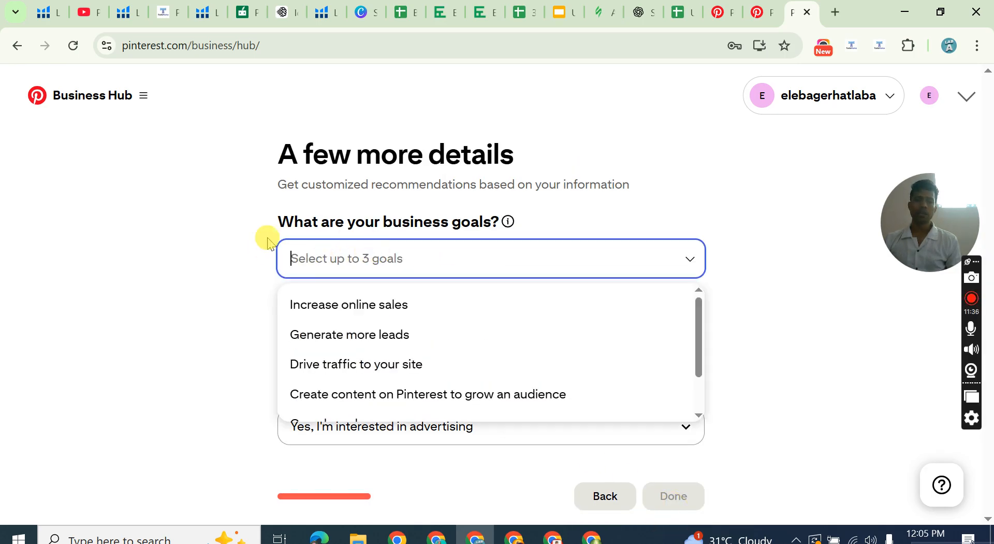
click(249, 229)
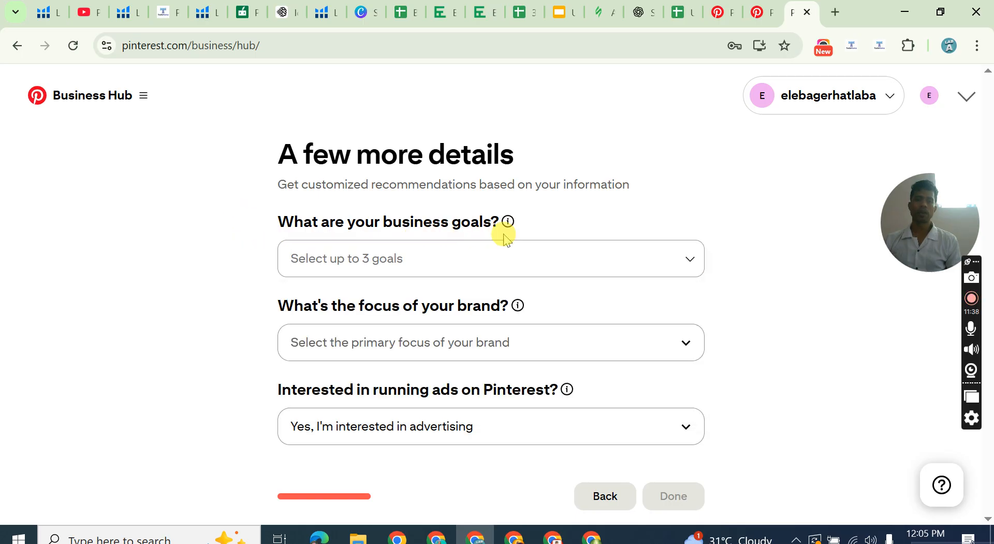
click(364, 258)
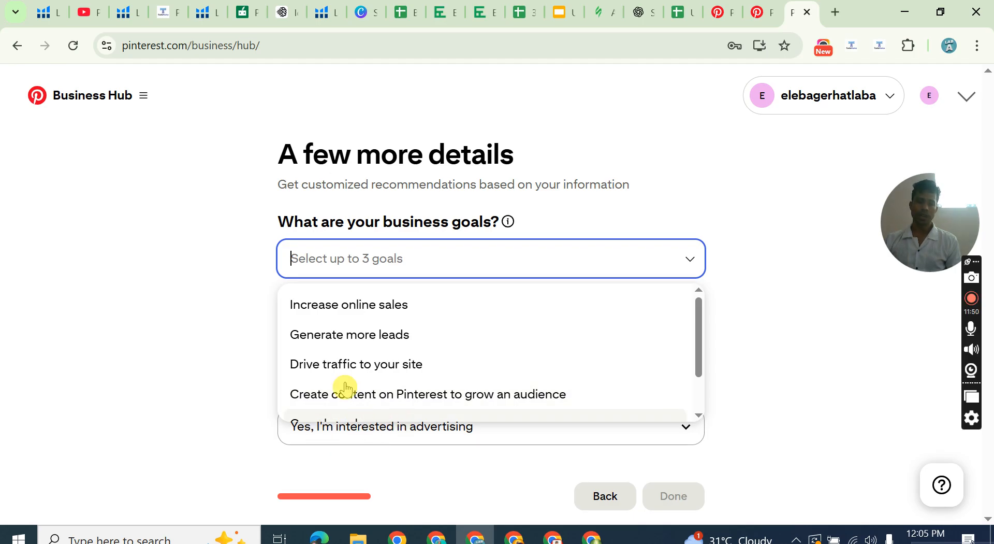
scroll(344, 378, down, 1)
scroll(343, 325, up, 1)
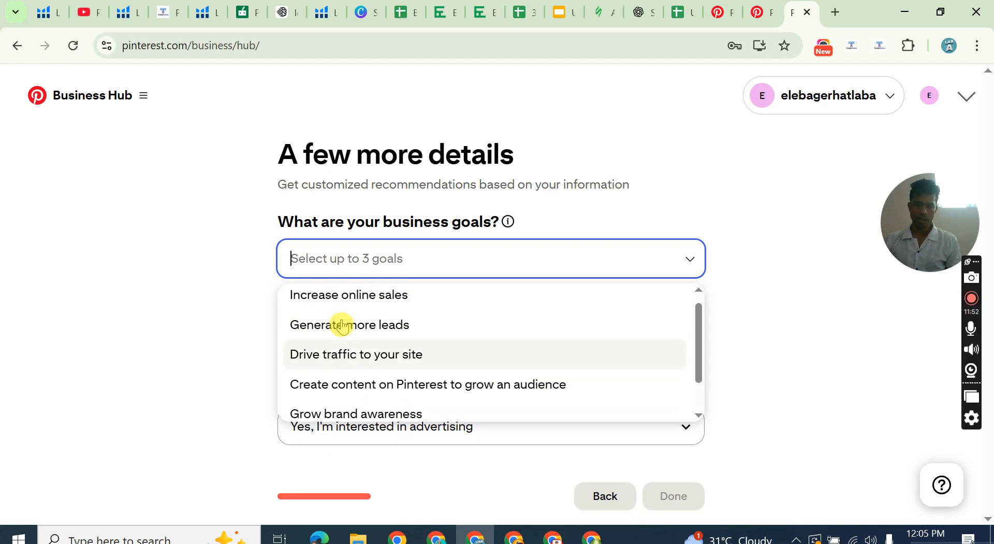
scroll(343, 325, down, 1)
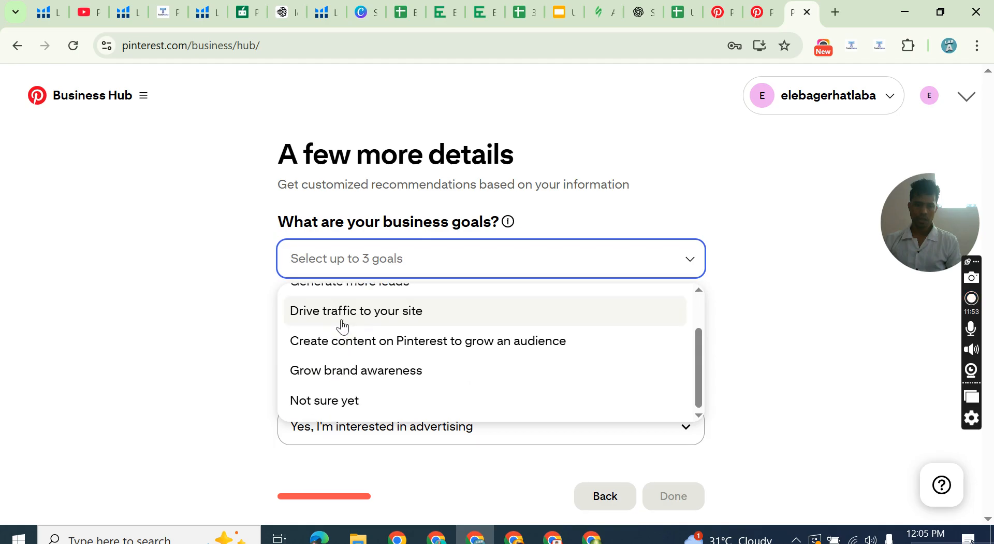
click(331, 401)
click(419, 259)
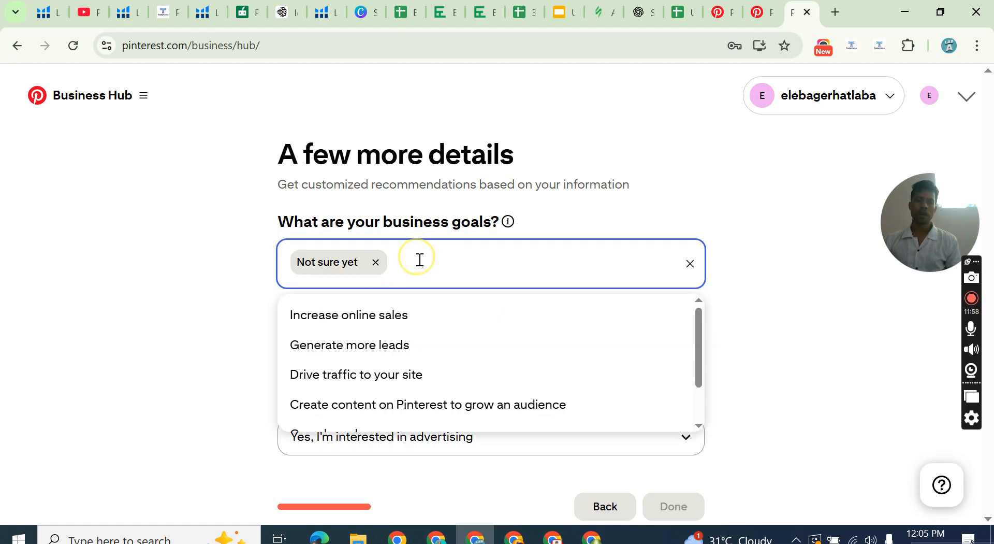
click(375, 315)
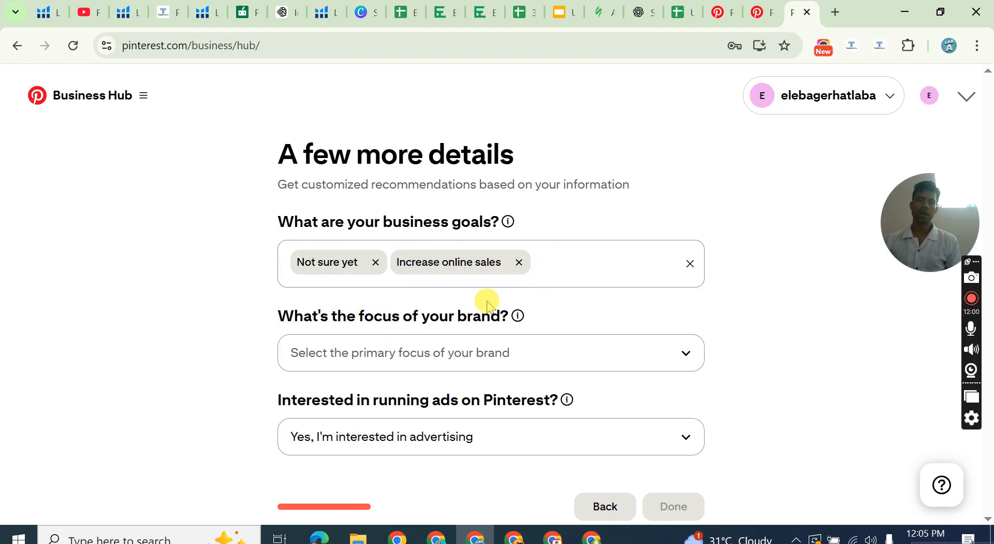
click(559, 253)
click(362, 344)
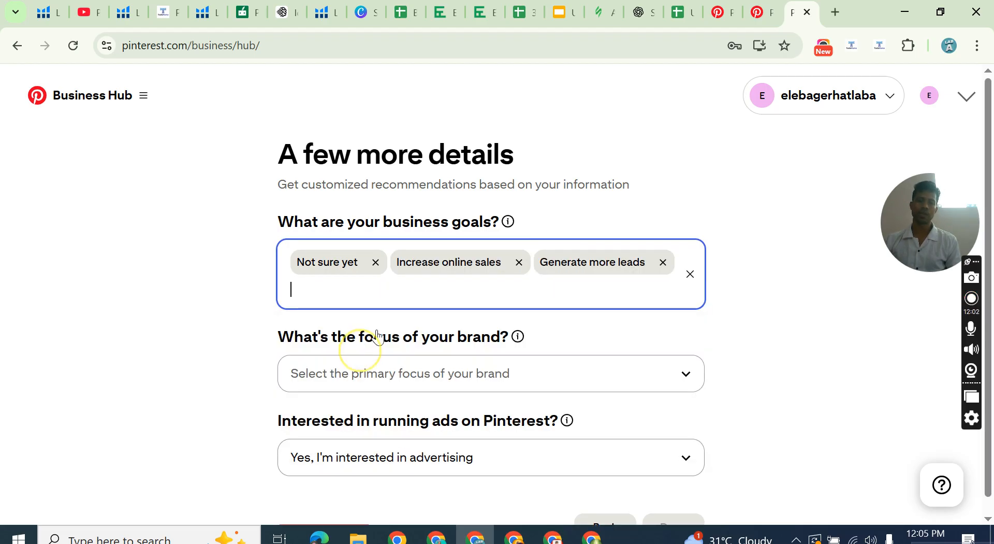
click(311, 371)
click(192, 255)
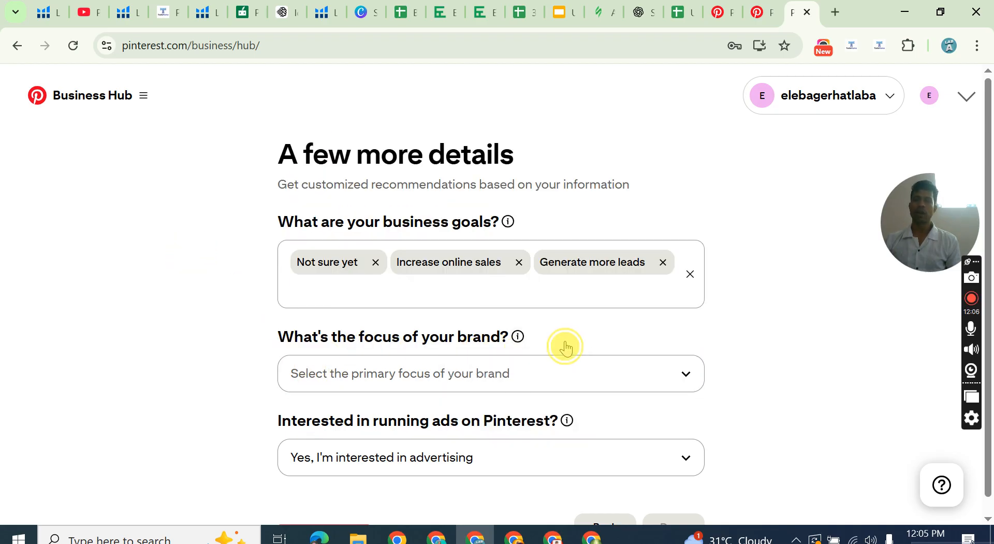
Choose Other as the primary focus of the brand.
scroll(238, 294, down, 1)
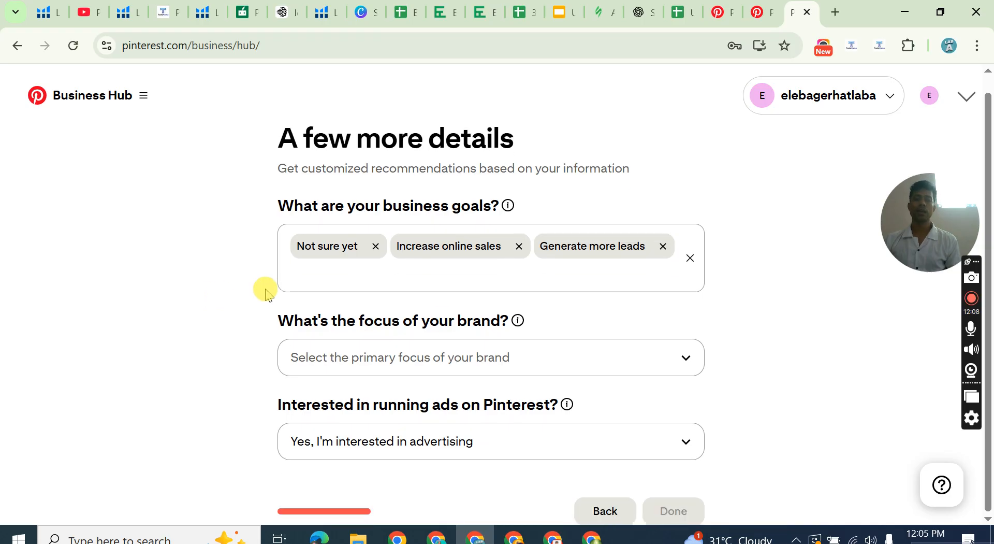
click(363, 362)
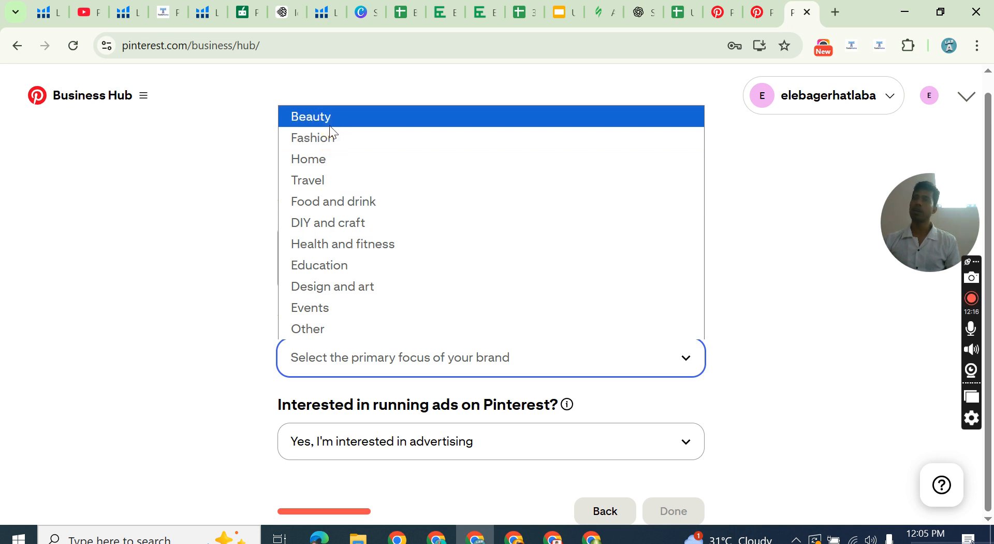
click(314, 162)
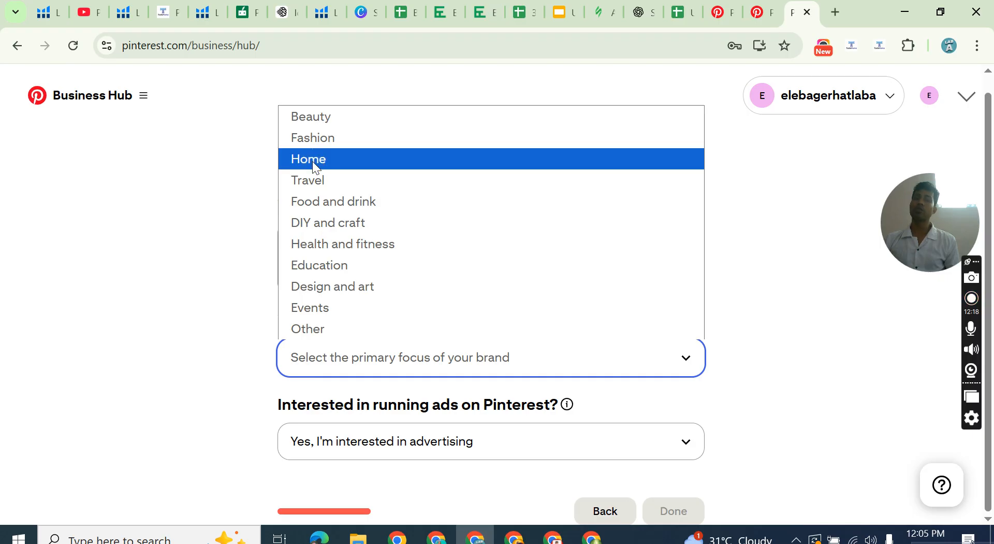
click(312, 158)
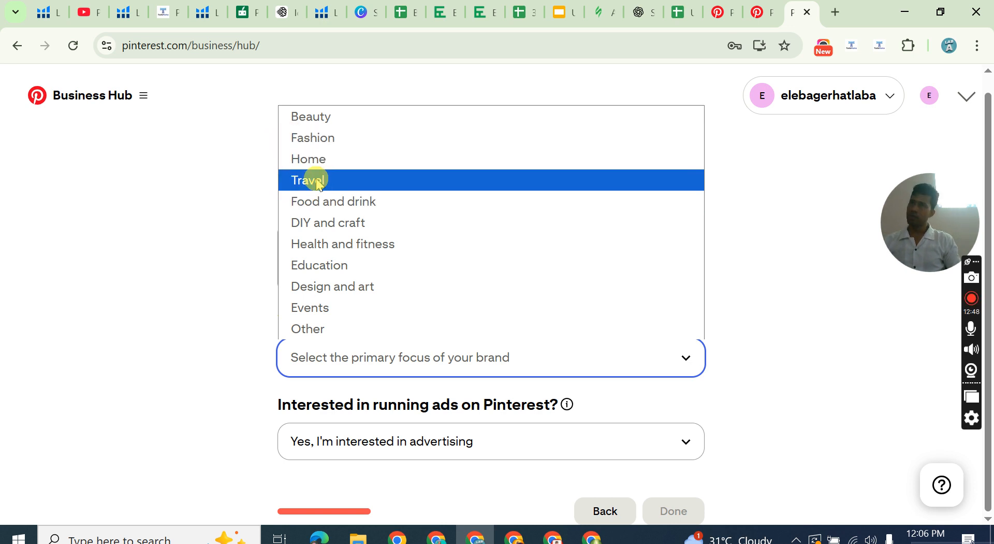
click(313, 332)
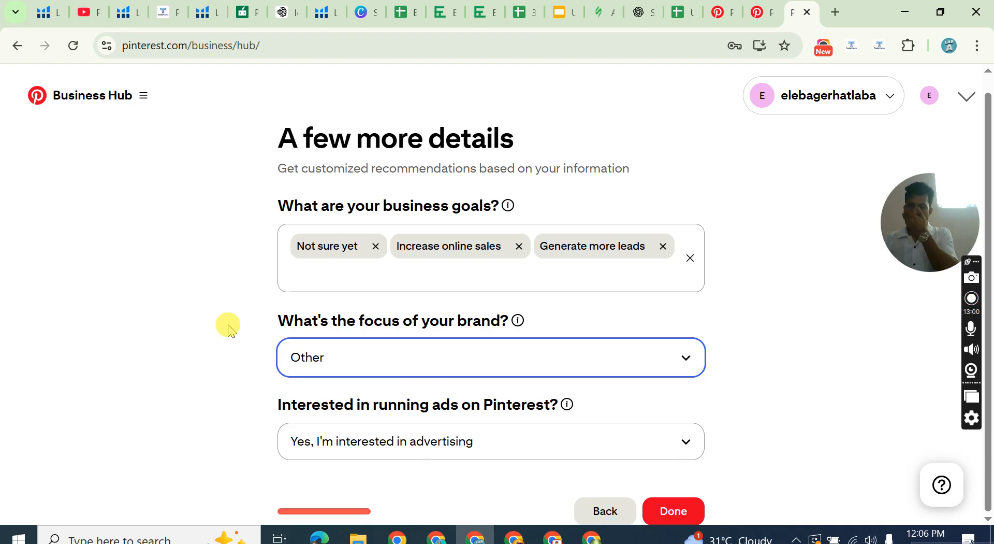
Answer the advertising interest question with I'm not sure yet and submit the business details.
click(459, 442)
click(280, 346)
click(362, 444)
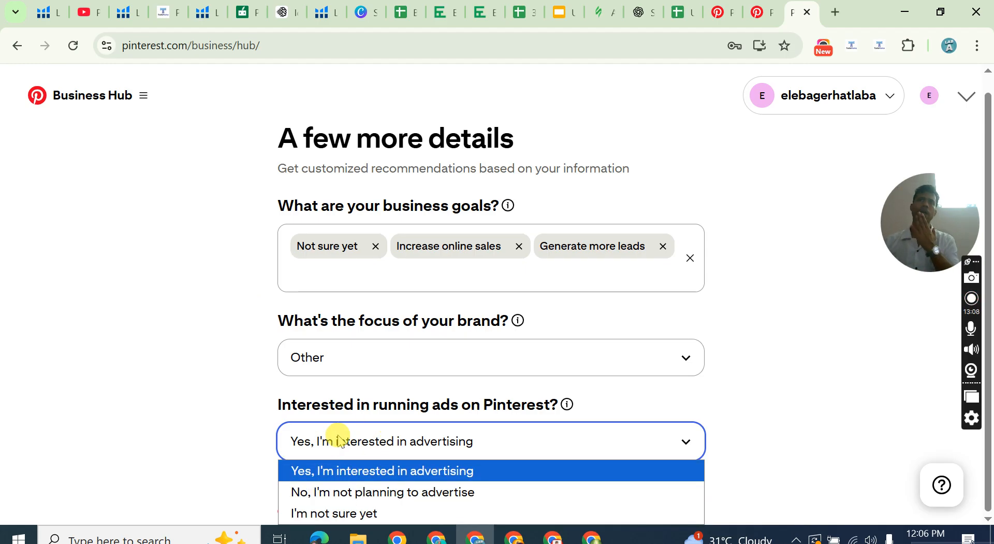
click(381, 514)
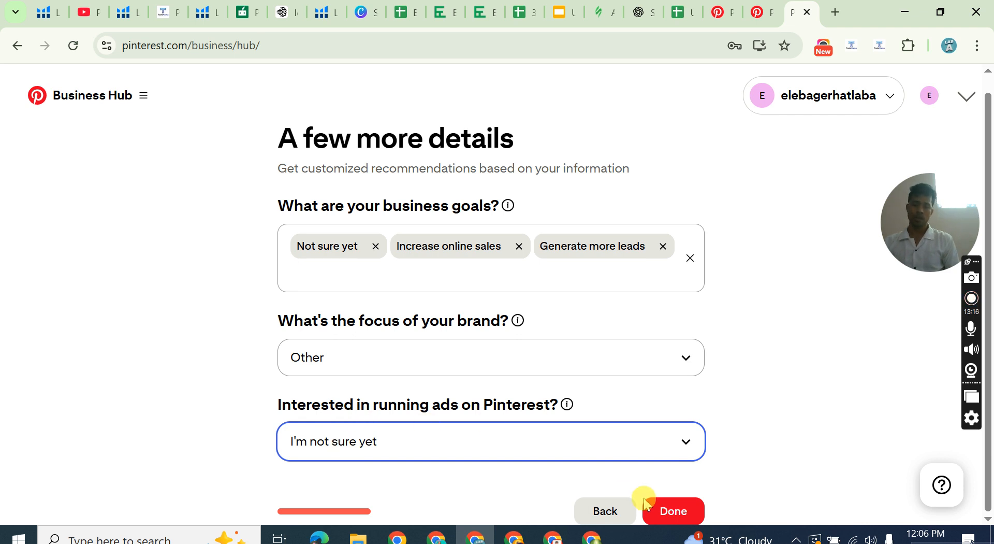
click(667, 512)
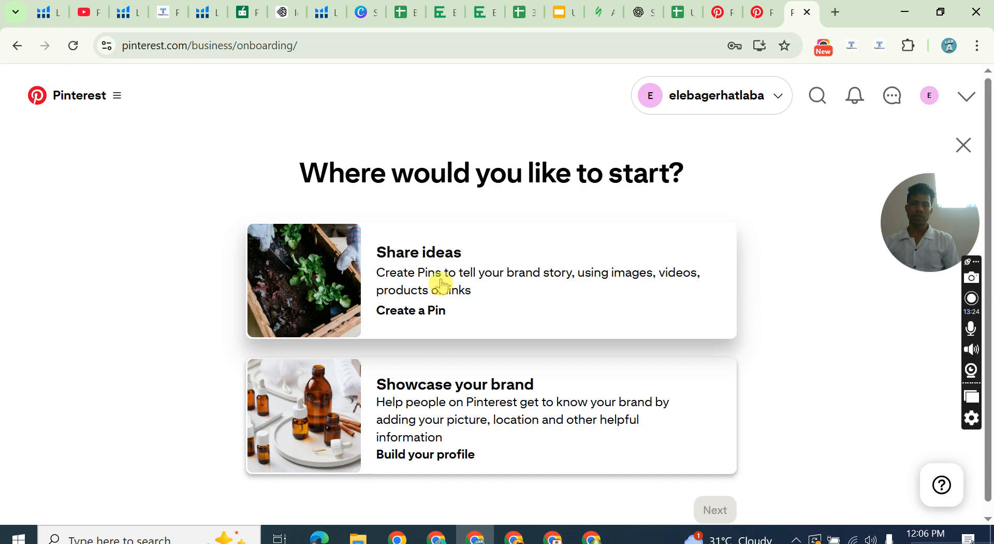
Choose Share ideas over Showcase your brand as the starting point and continue to the Pin creation page.
scroll(492, 391, down, 1)
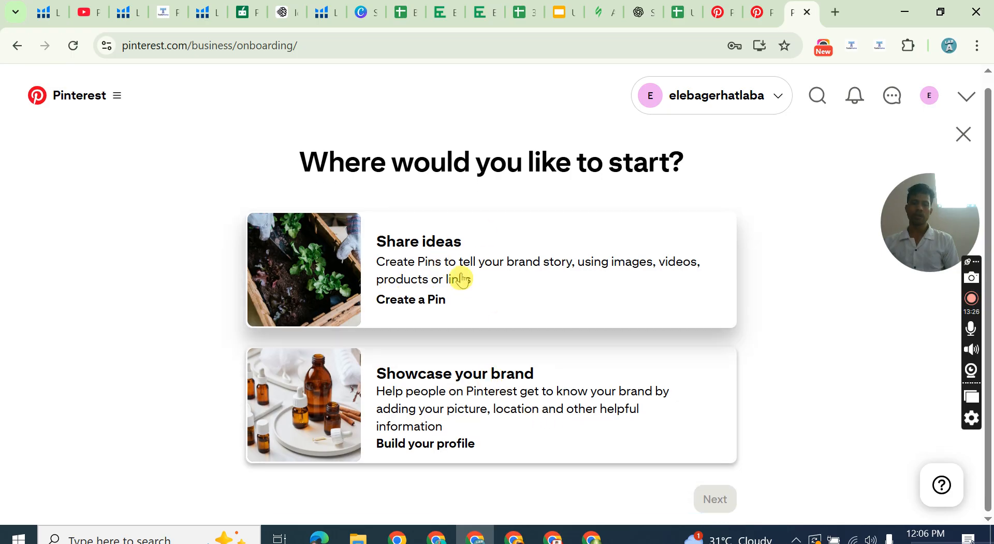
click(466, 276)
click(513, 372)
click(510, 284)
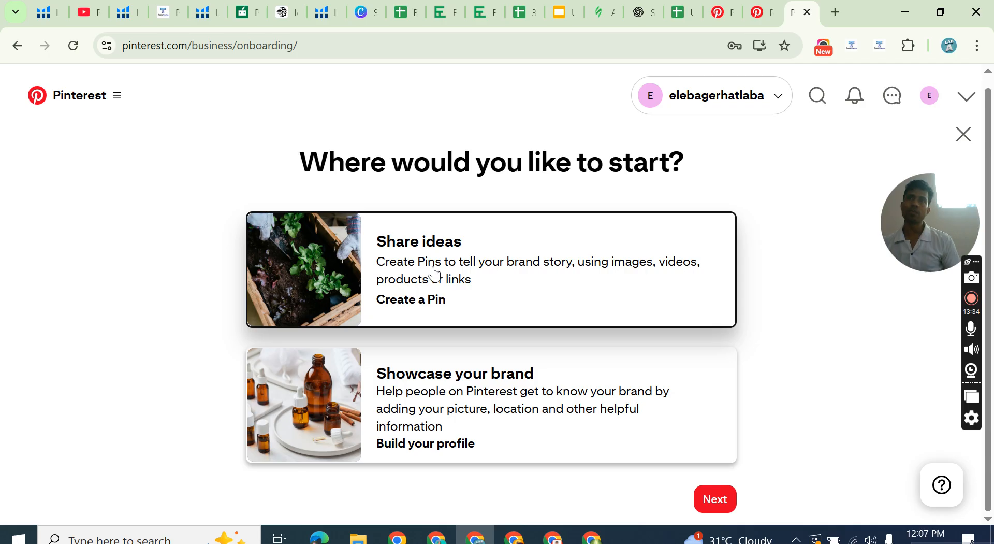
click(554, 404)
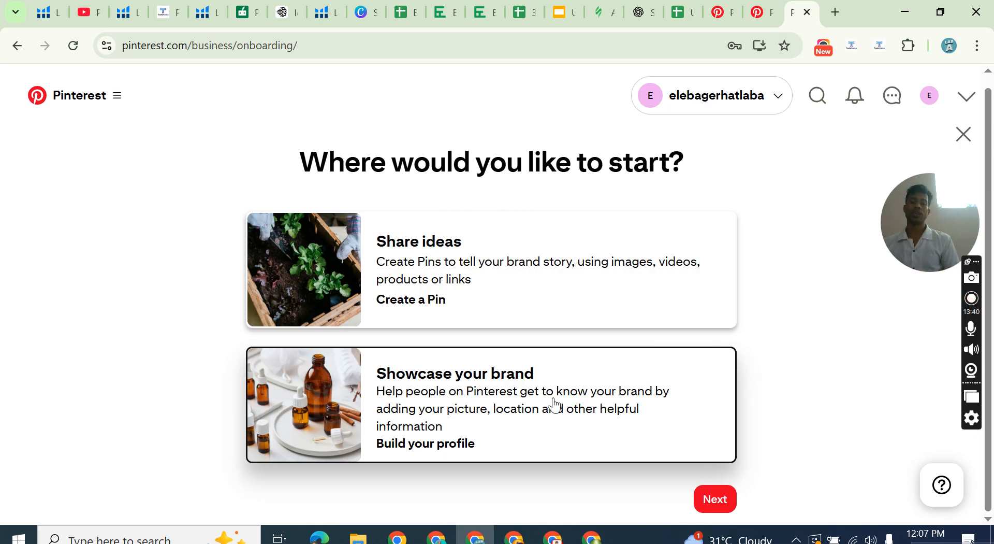
click(575, 288)
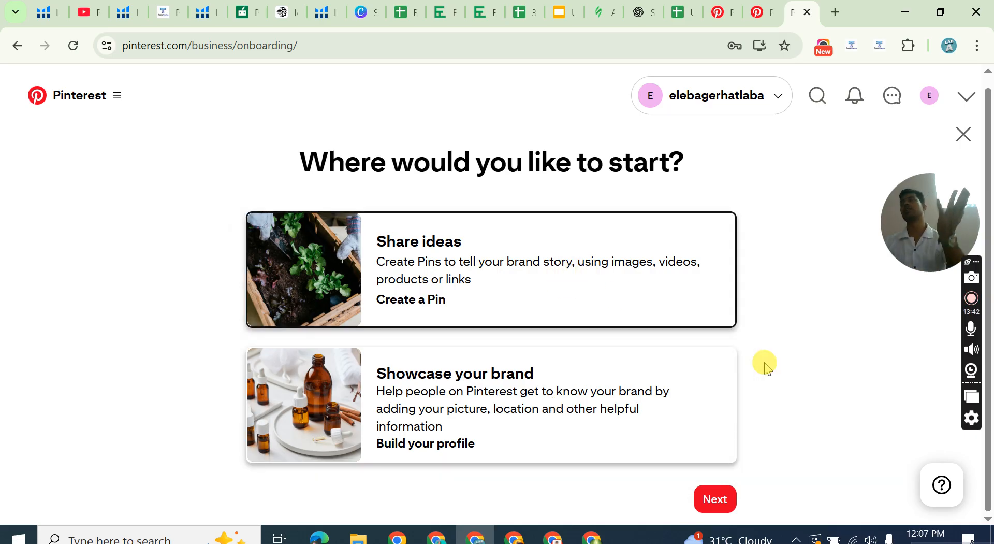
click(722, 501)
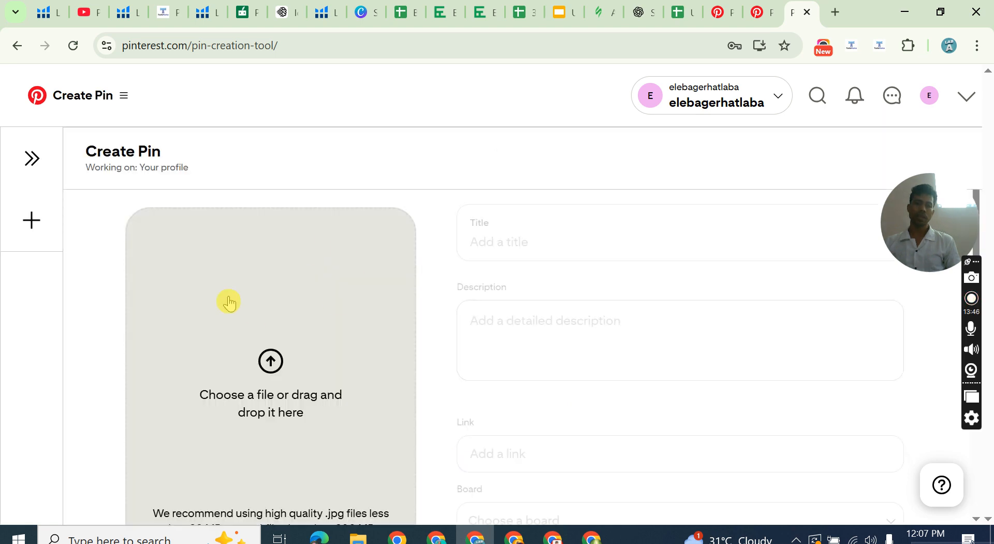
scroll(295, 281, down, 4)
scroll(273, 301, up, 4)
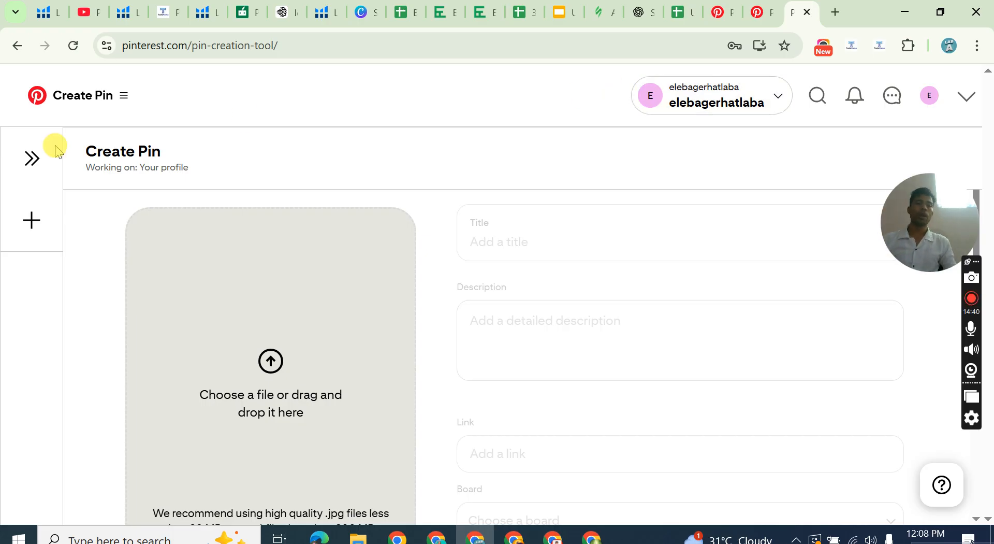
Go to the business account's own profile page and open its profile details for editing.
click(930, 100)
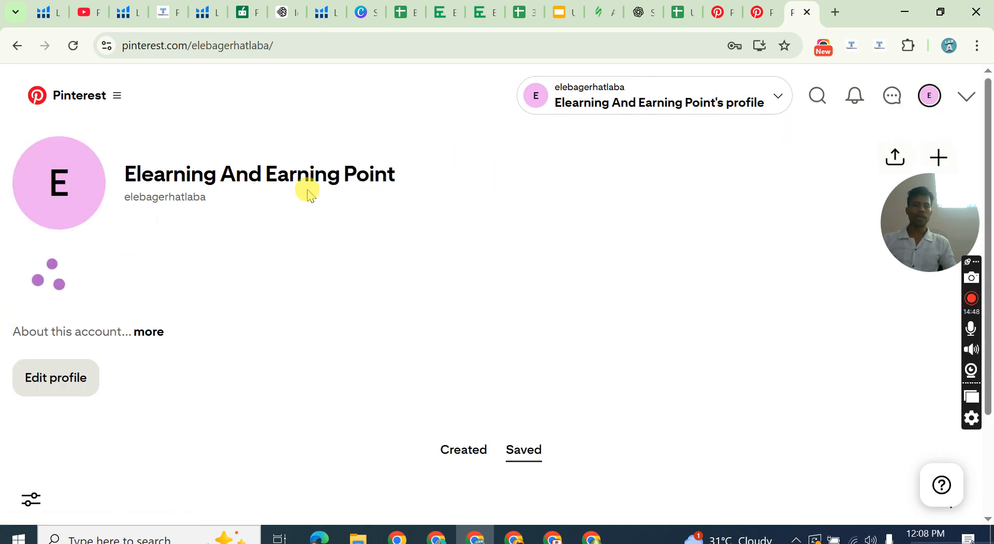
drag(126, 171, 419, 201)
click(417, 199)
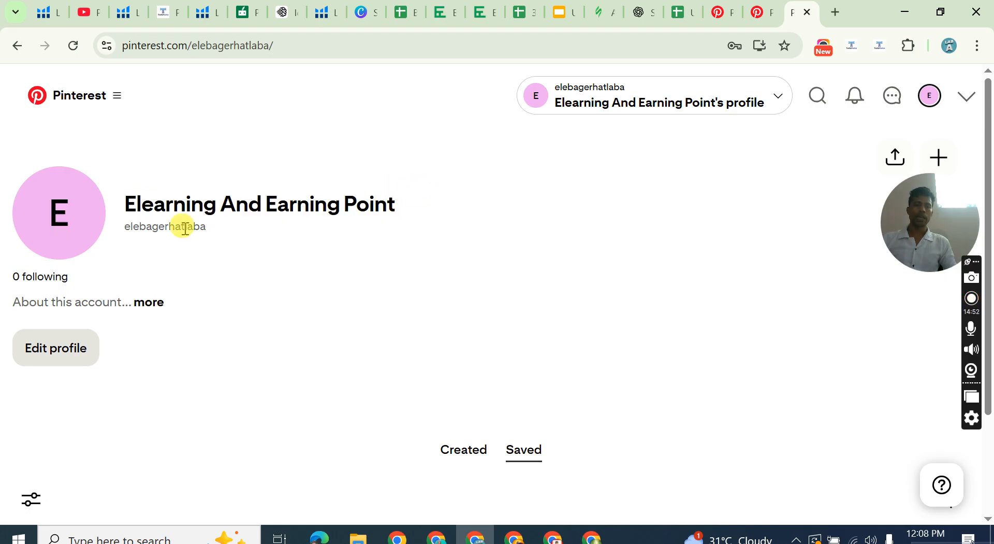
drag(935, 212, 954, 285)
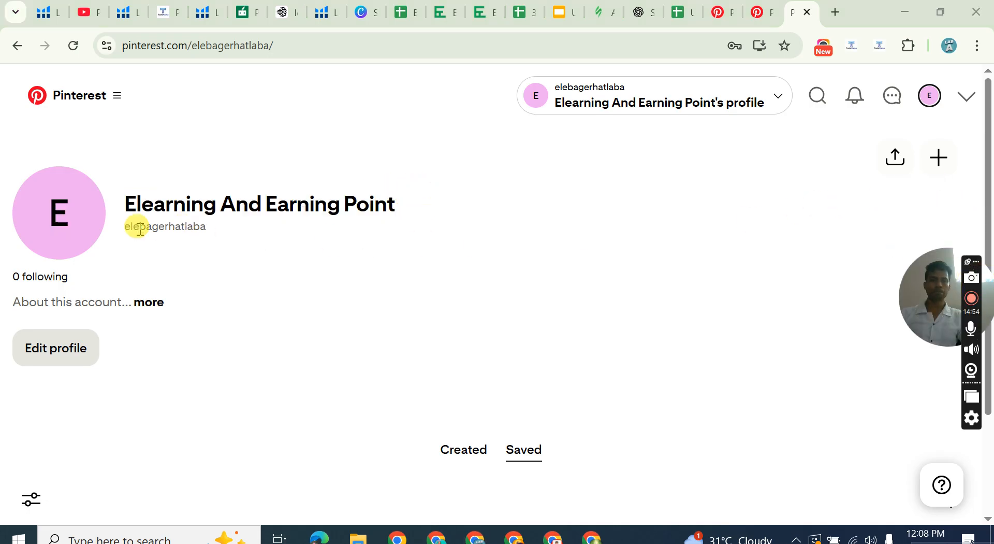
click(62, 353)
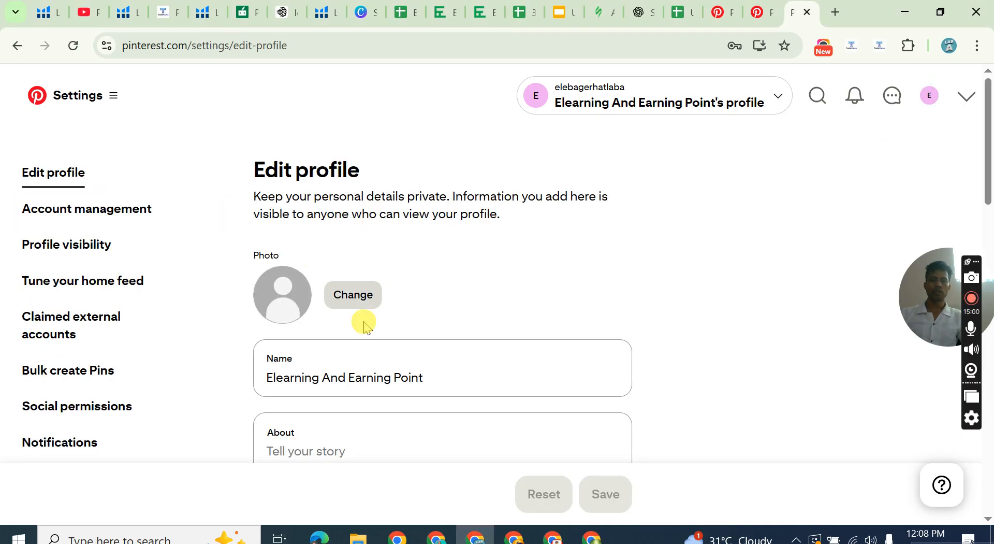
Set the profile's pronouns to he/him, leaving the name and About text as they are.
scroll(322, 298, down, 4)
click(354, 149)
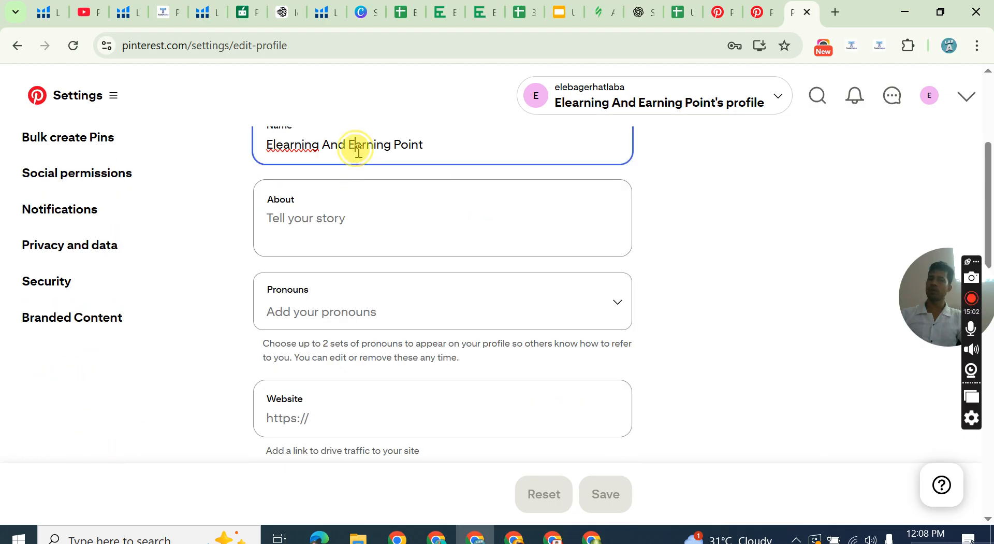
scroll(336, 233, up, 3)
click(295, 373)
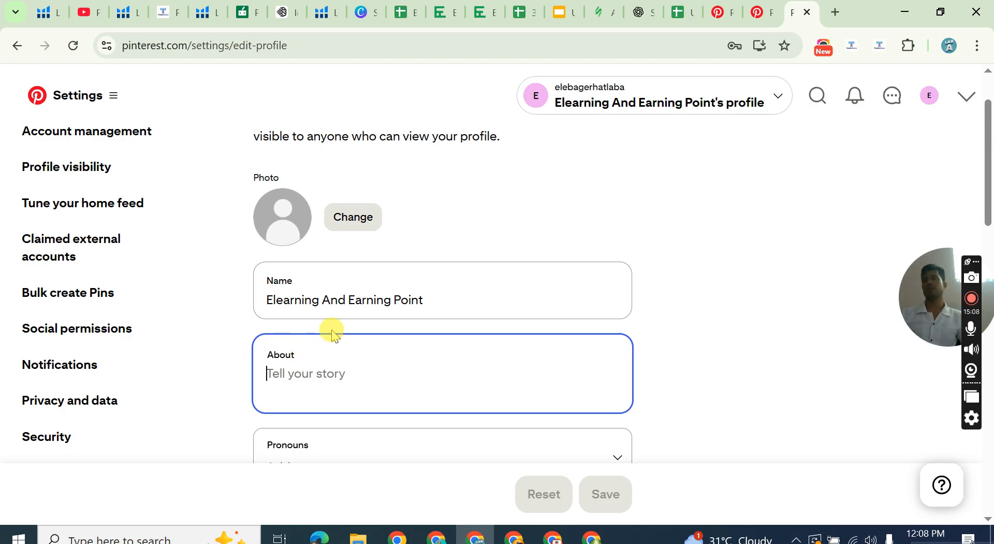
scroll(292, 377, down, 2)
click(300, 386)
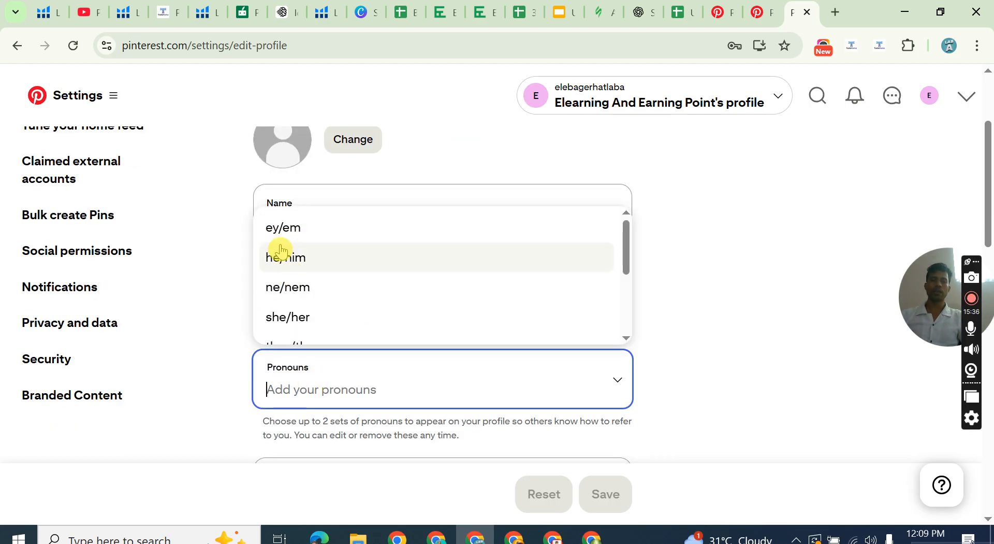
click(297, 268)
Review the profile's Website, Username and Email address fields without entering anything in them.
scroll(290, 375, down, 2)
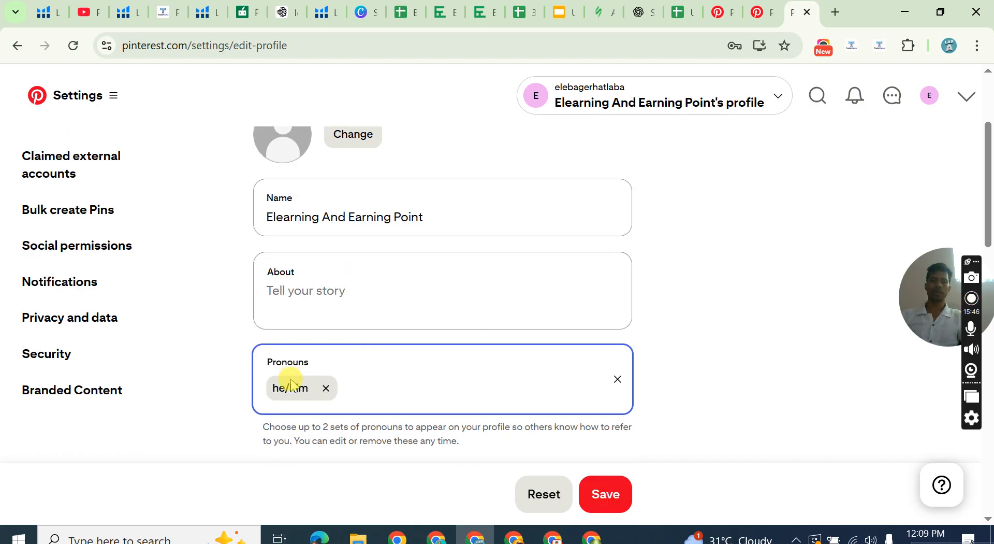
click(275, 428)
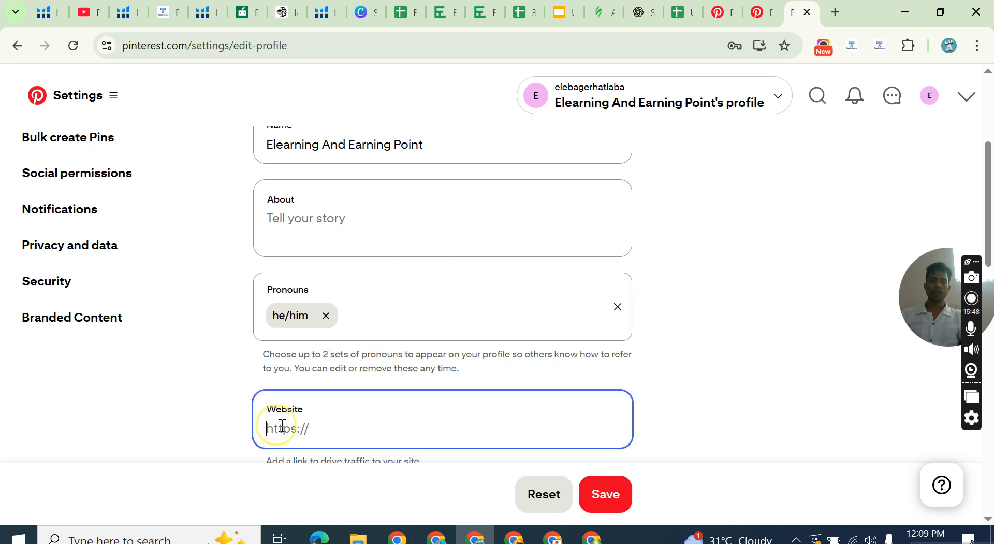
scroll(309, 370, down, 3)
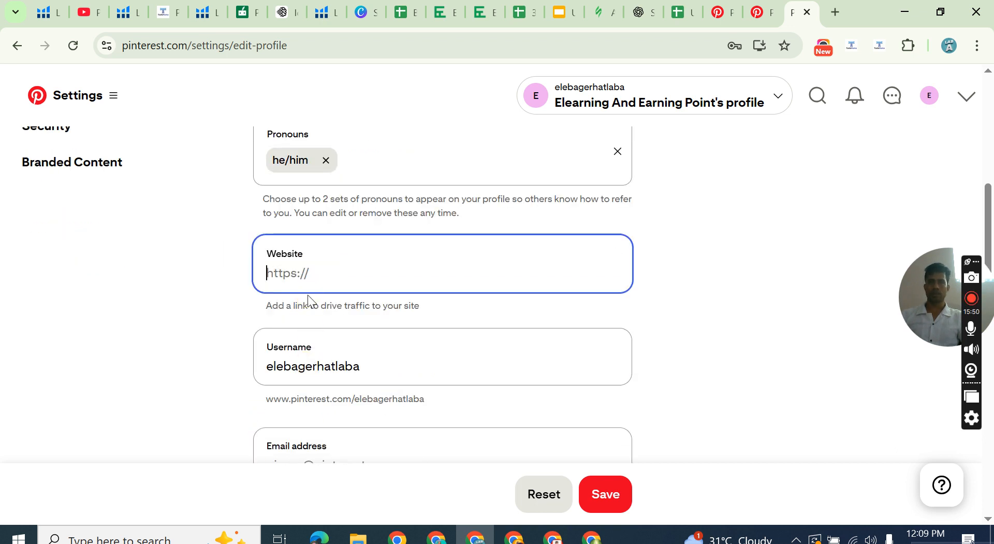
click(293, 275)
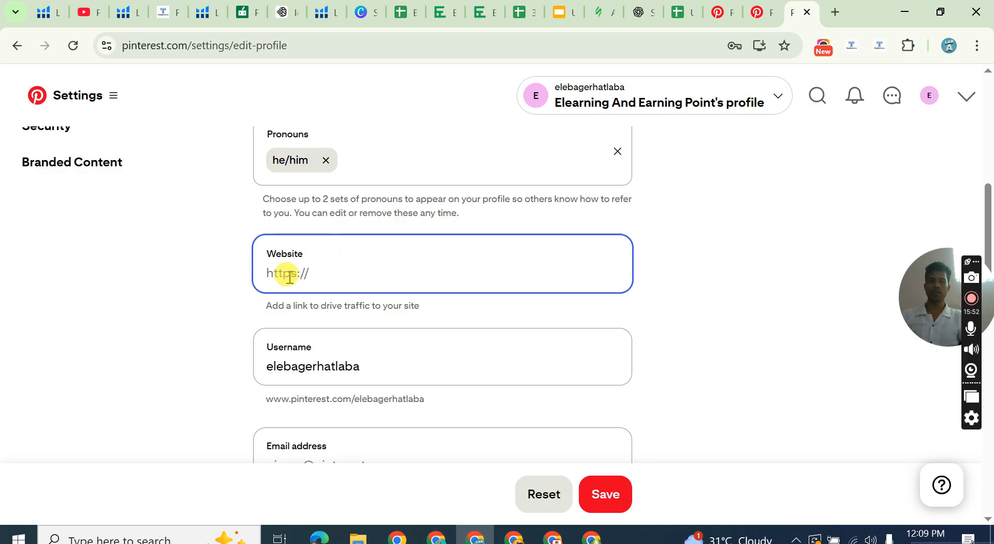
click(329, 364)
click(378, 364)
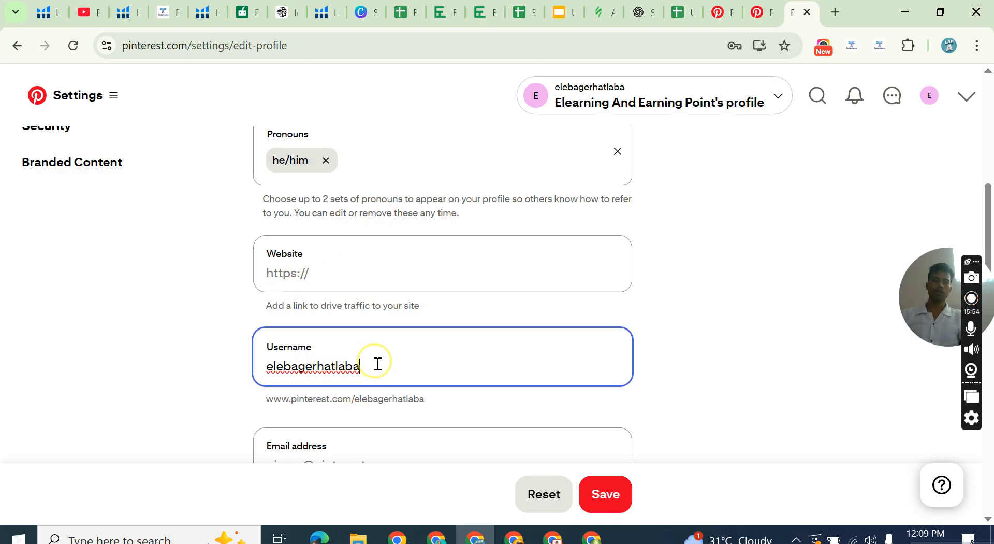
double_click(378, 364)
click(260, 362)
scroll(323, 368, down, 2)
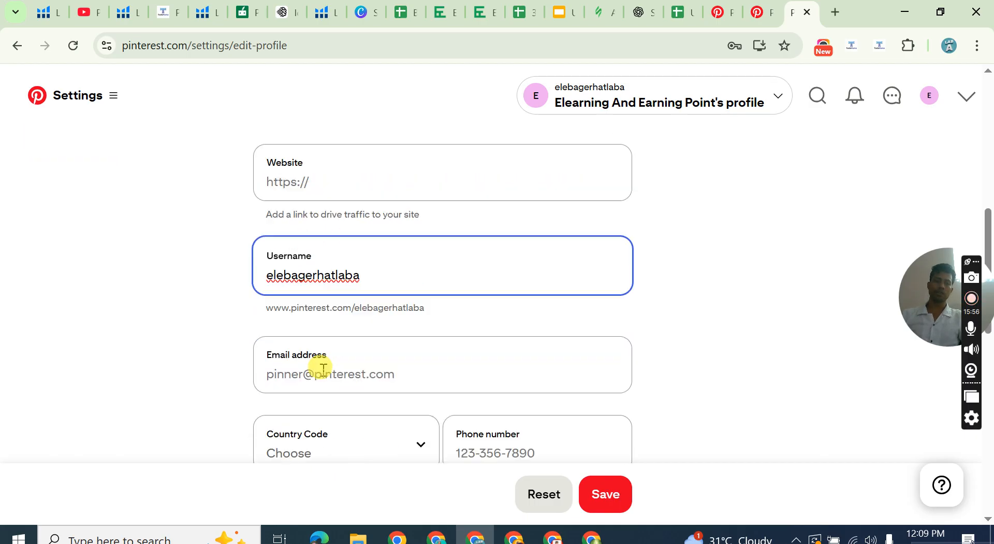
scroll(323, 368, down, 1)
click(315, 306)
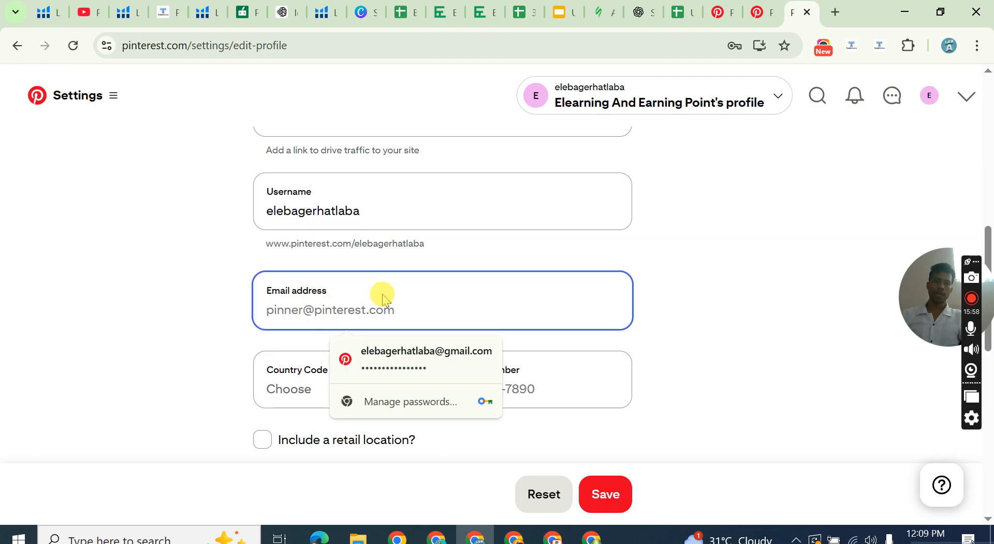
click(665, 303)
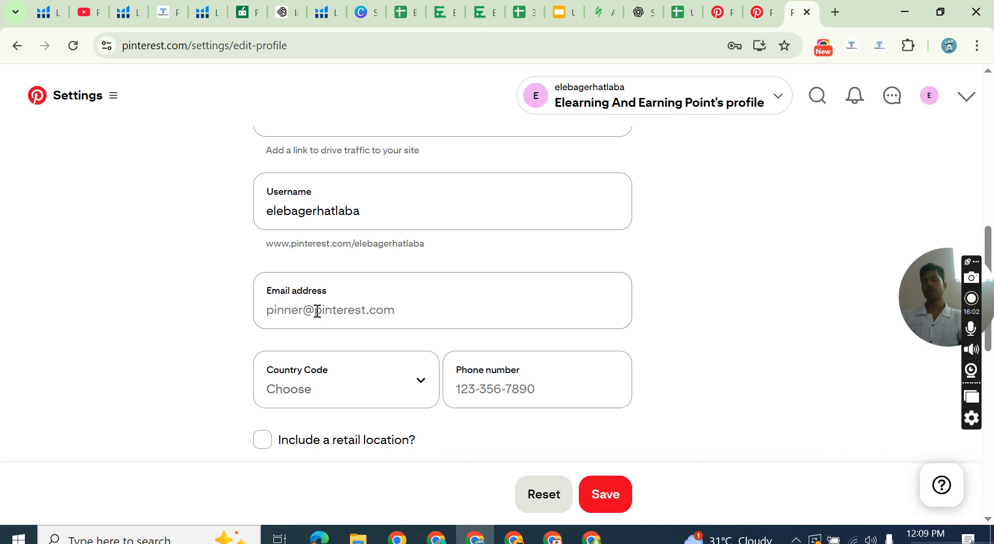
click(356, 307)
click(650, 329)
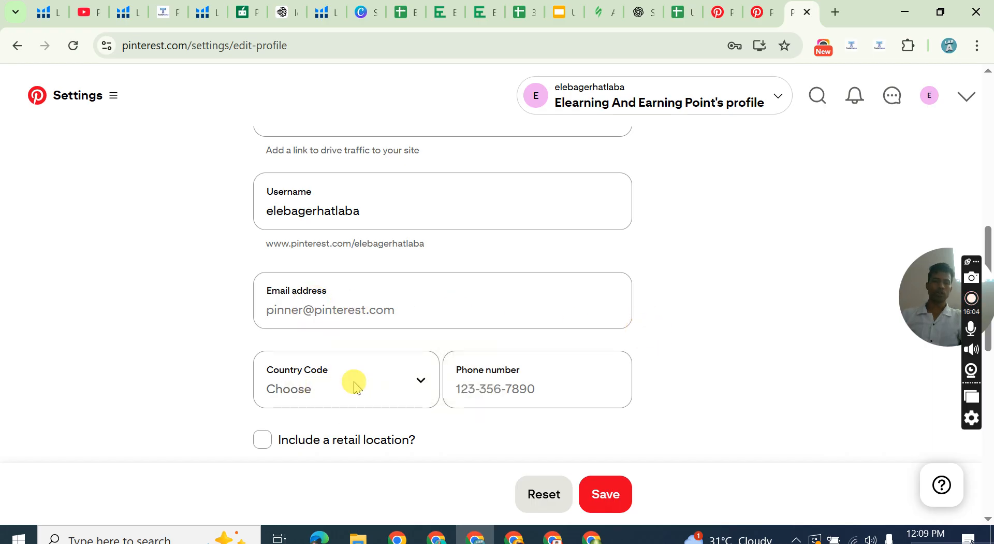
Set the contact country code to Bangladesh (+880), leaving the phone number blank.
click(355, 386)
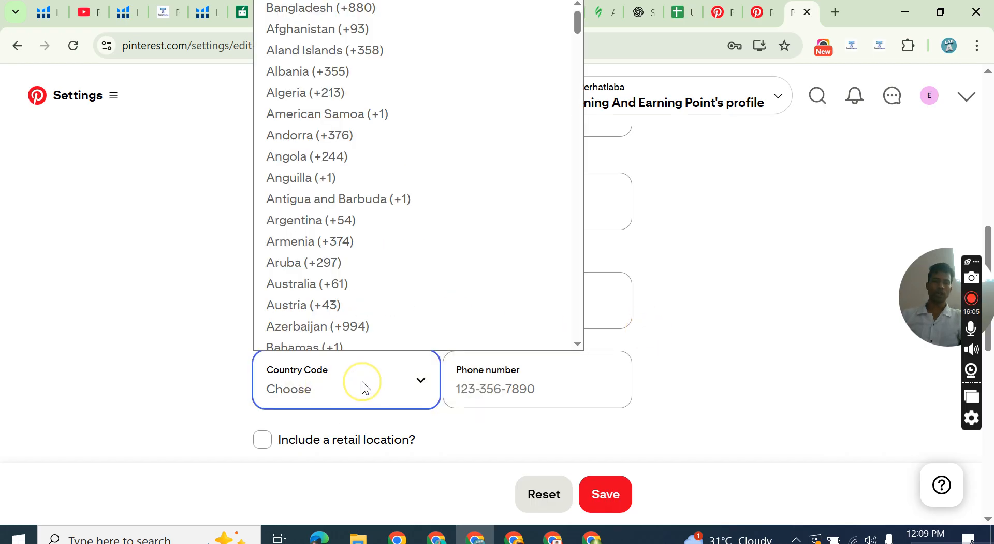
click(393, 21)
click(481, 381)
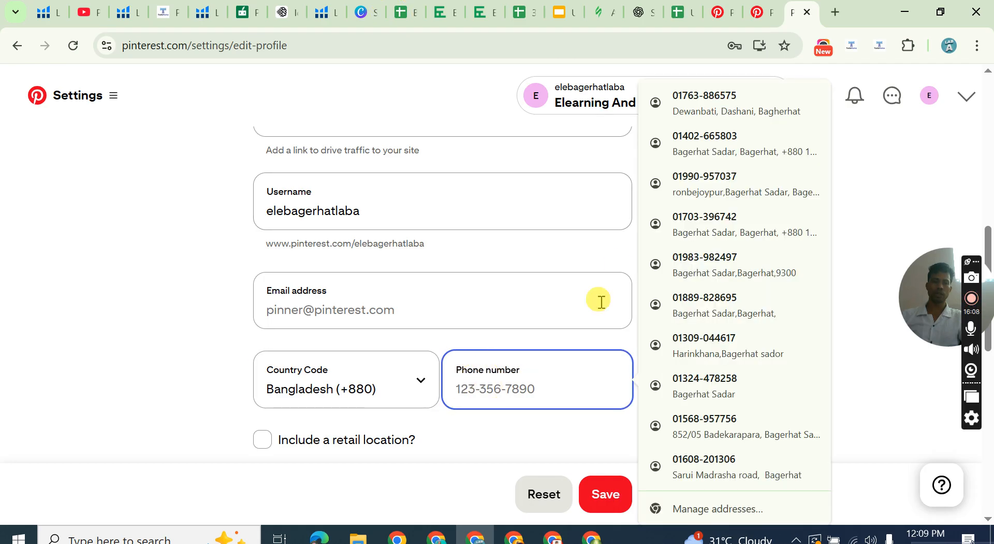
scroll(333, 426, down, 4)
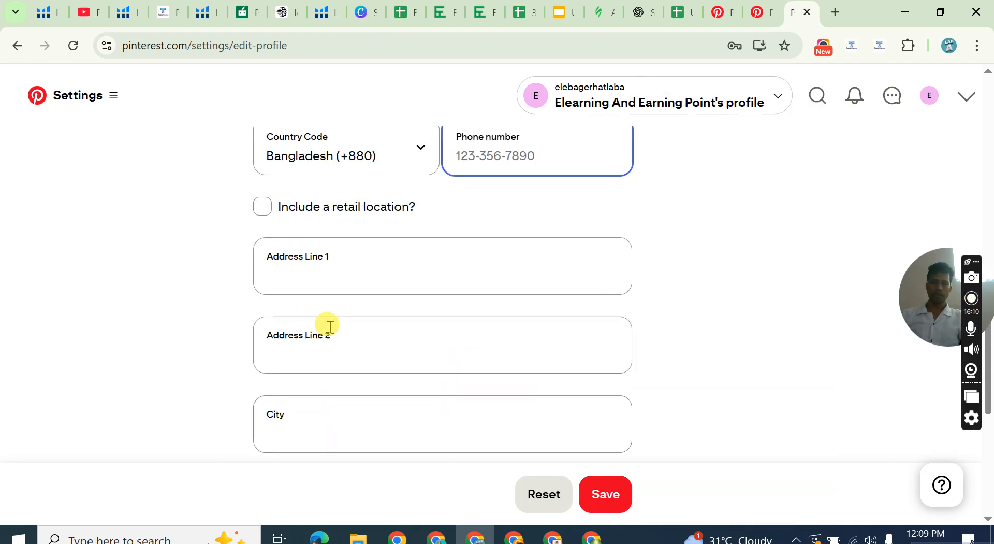
scroll(417, 215, up, 1)
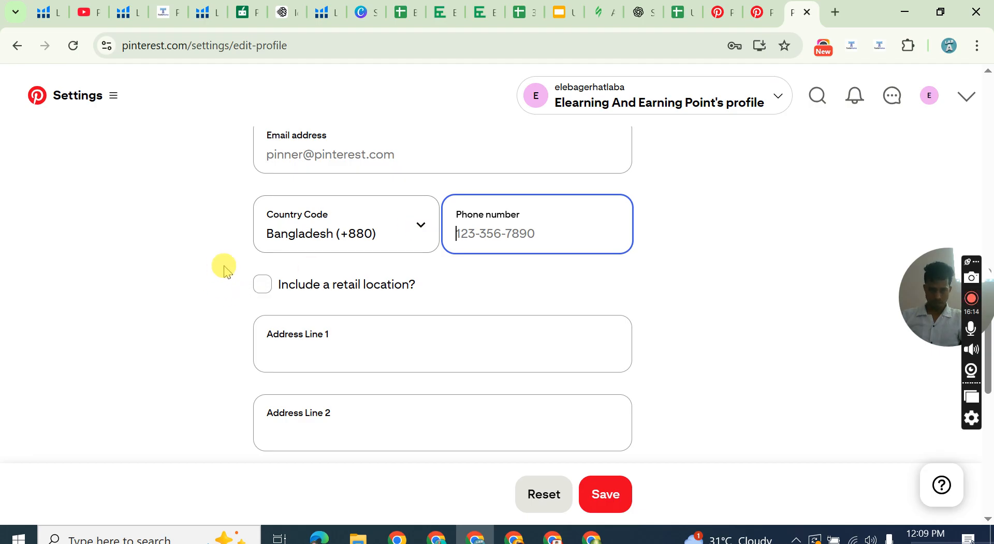
click(476, 275)
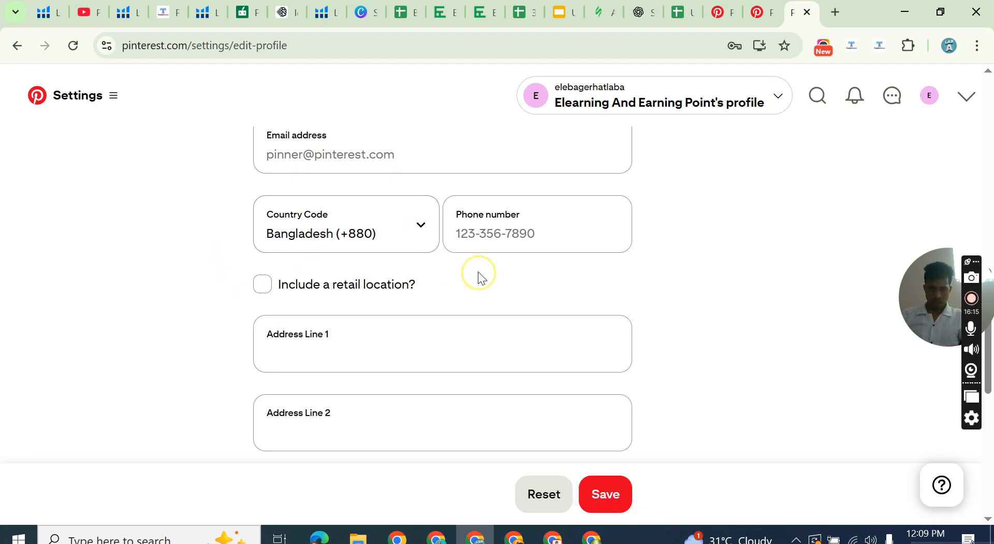
Try the retail location option on and off, and look over the address and postal code fields without filling them in.
click(266, 289)
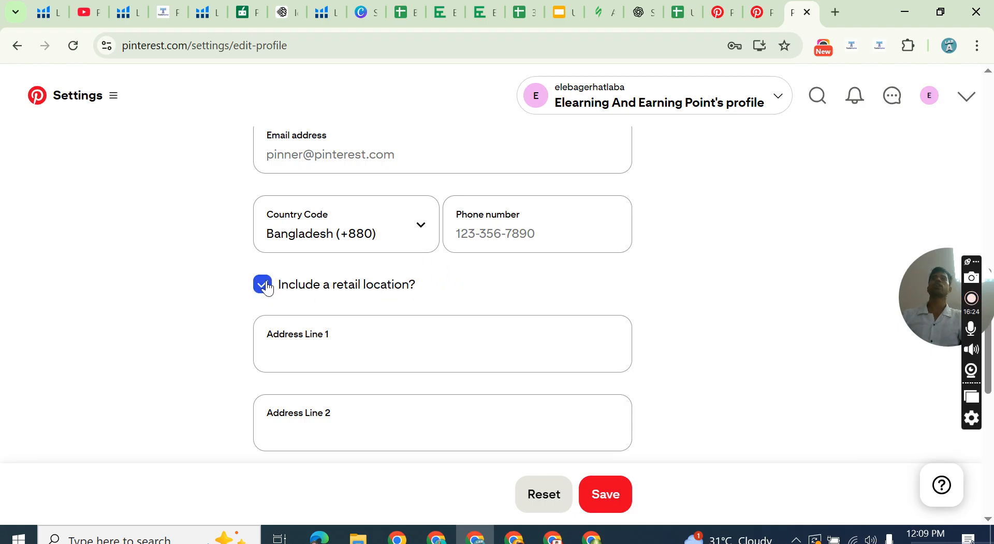
click(266, 286)
scroll(347, 230, down, 3)
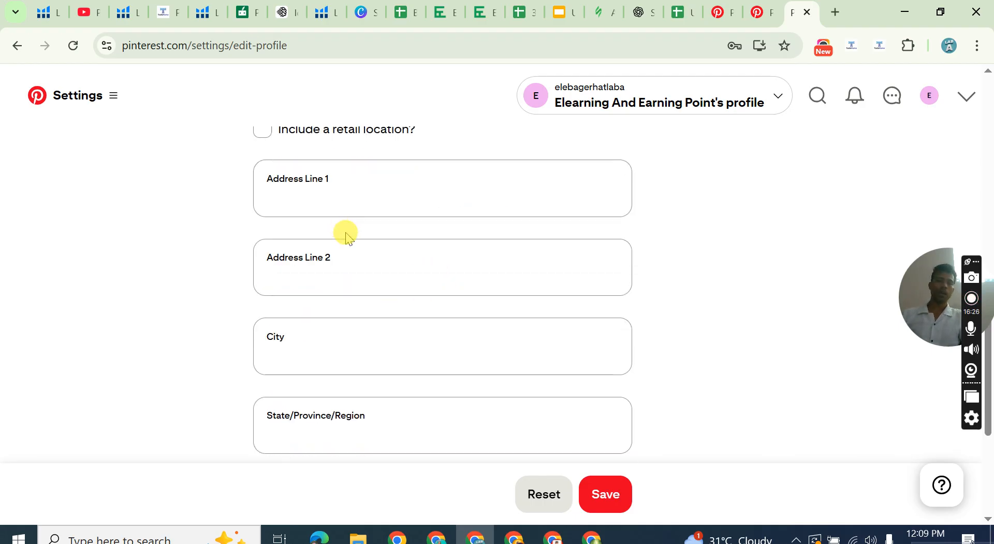
click(322, 196)
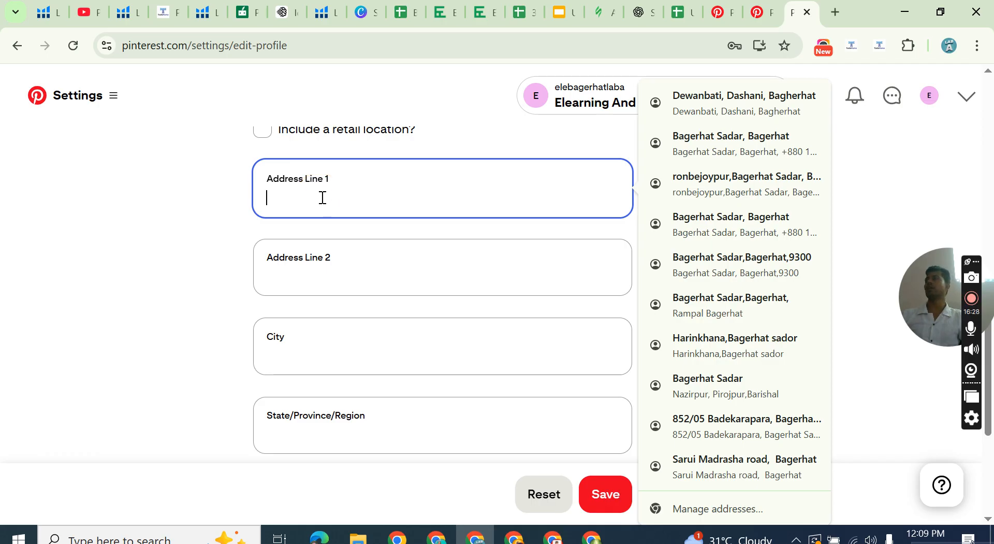
click(304, 277)
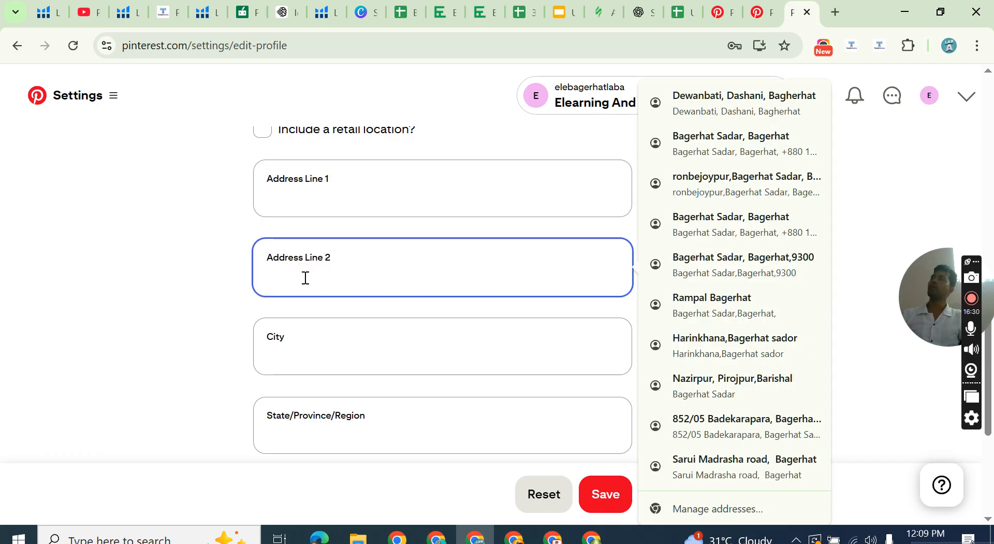
scroll(306, 279, down, 4)
click(306, 279)
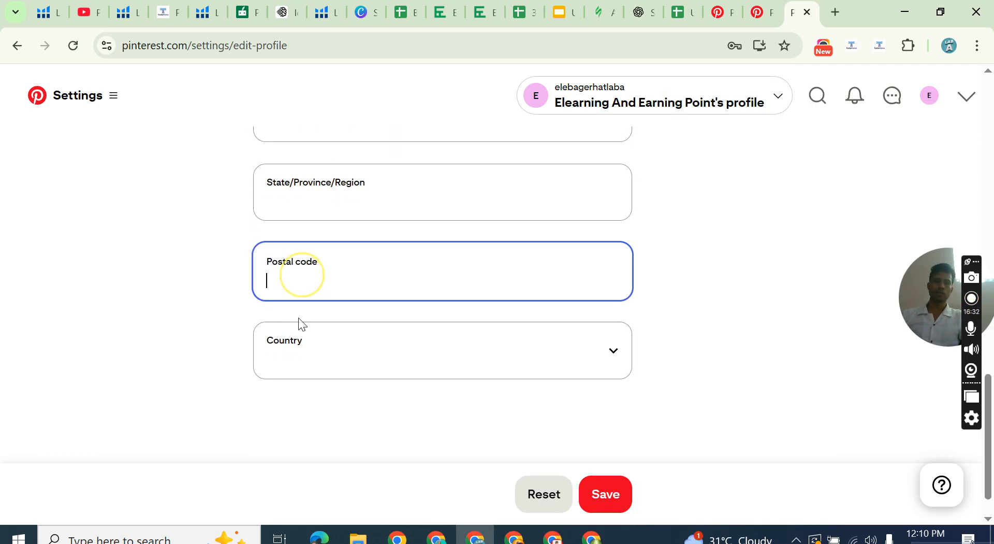
Set the country in the profile's address details to Bangladesh.
click(300, 349)
scroll(299, 200, down, 1)
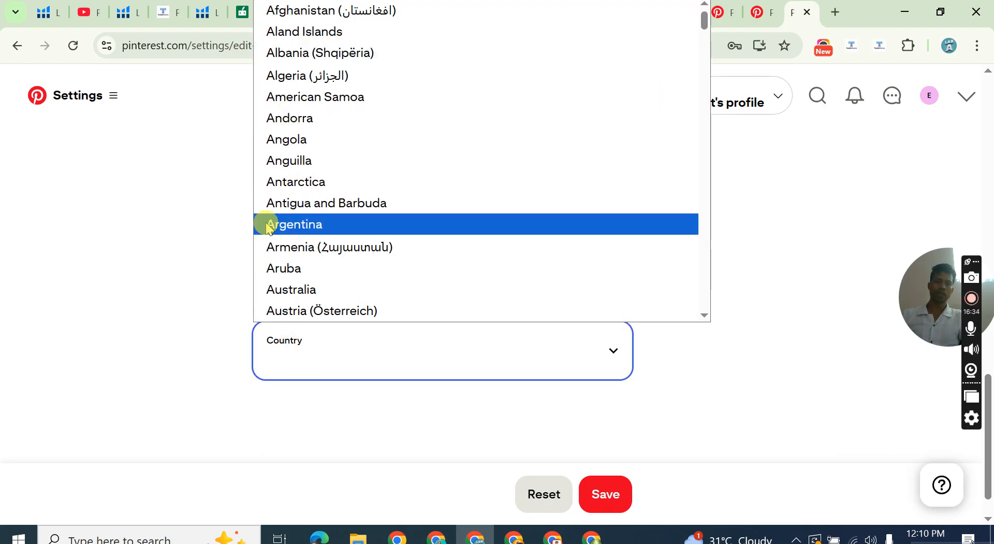
scroll(266, 223, down, 5)
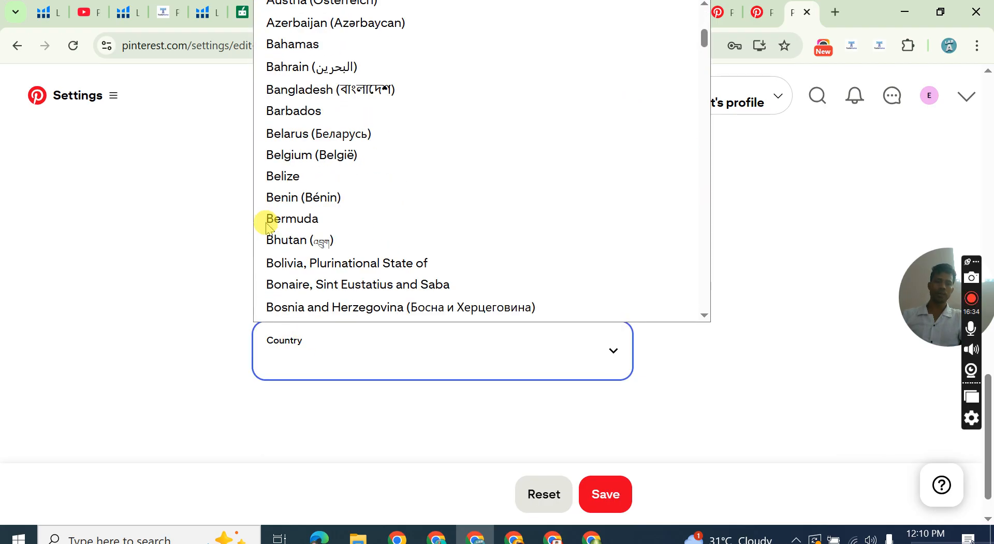
click(321, 89)
scroll(518, 199, up, 5)
scroll(520, 200, up, 5)
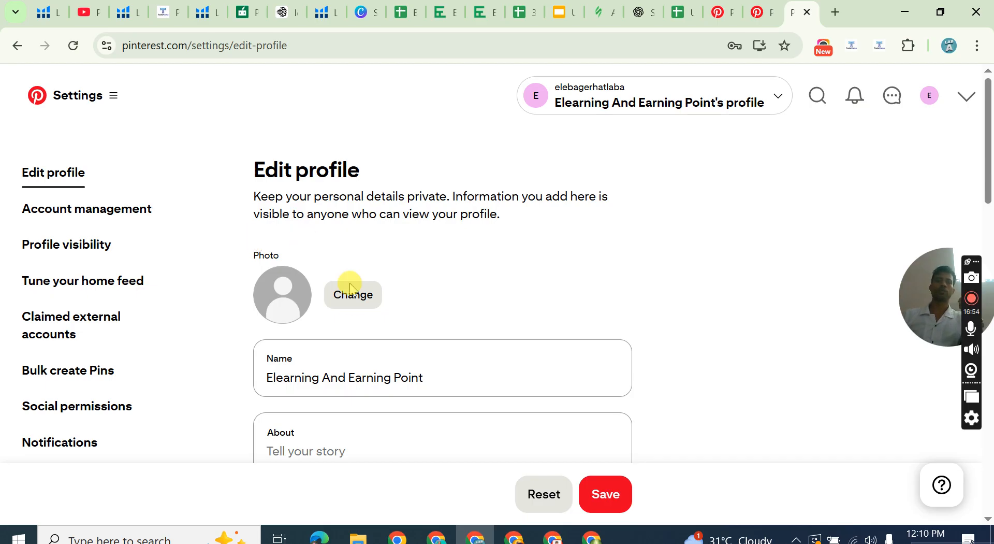
click(346, 310)
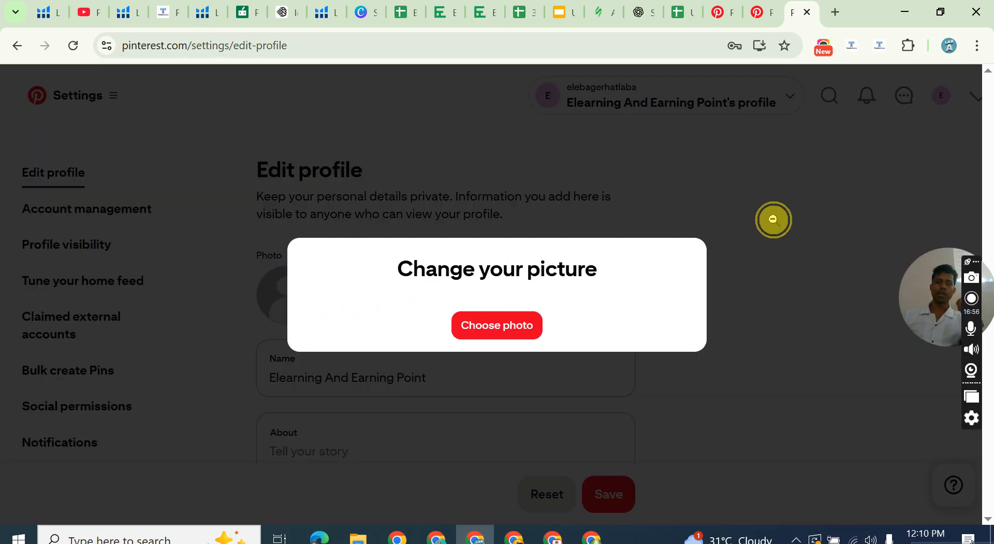
click(770, 218)
click(363, 297)
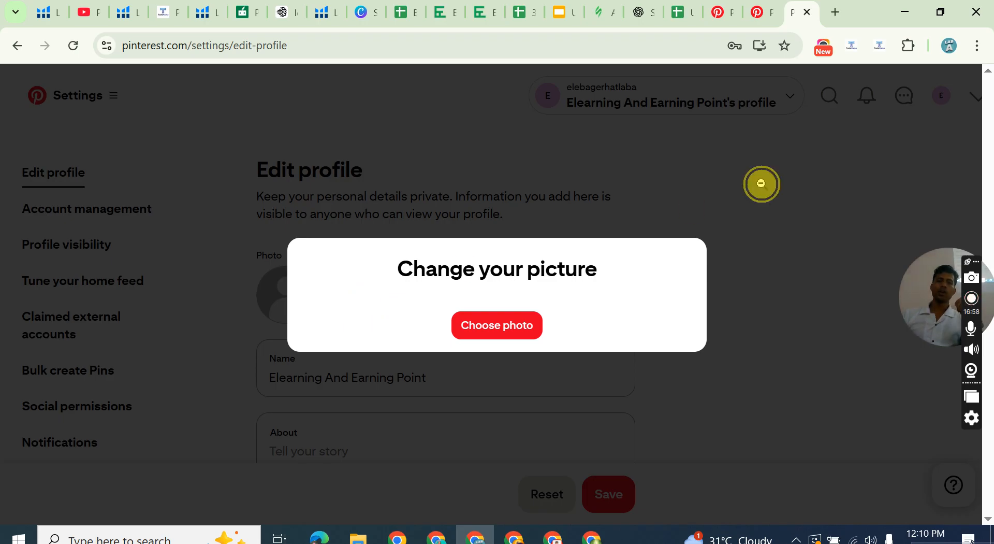
click(762, 186)
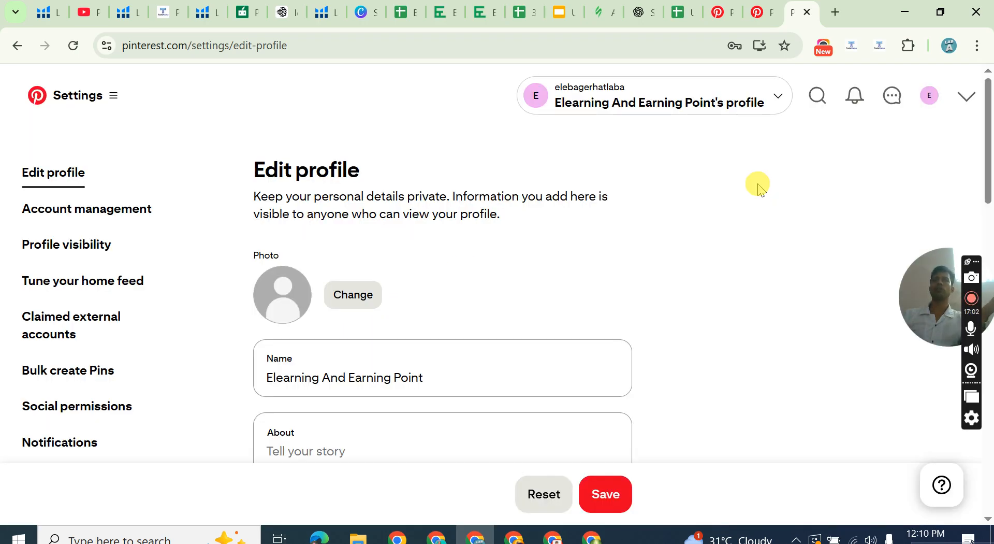
Start changing the profile picture and browse the Desktop folder for an image file.
click(367, 295)
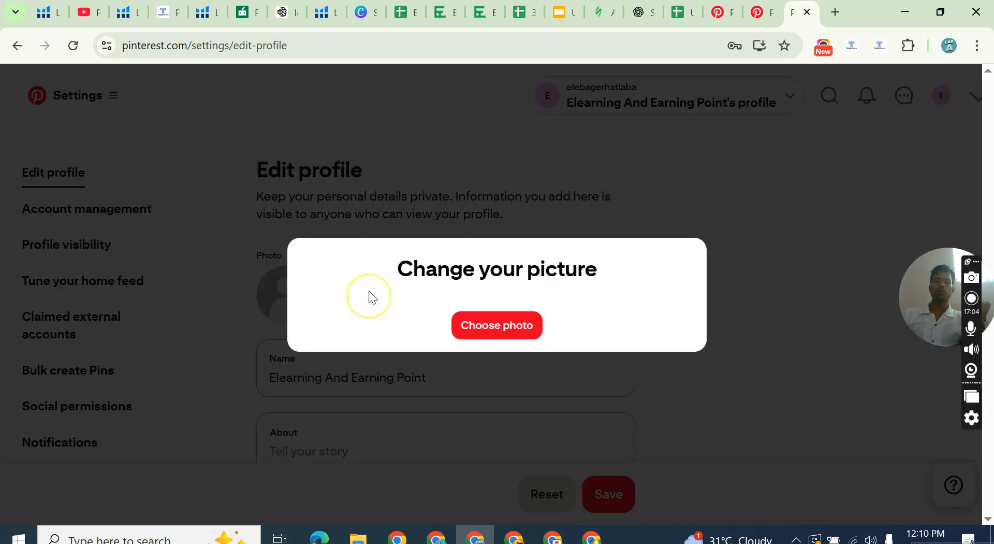
click(522, 333)
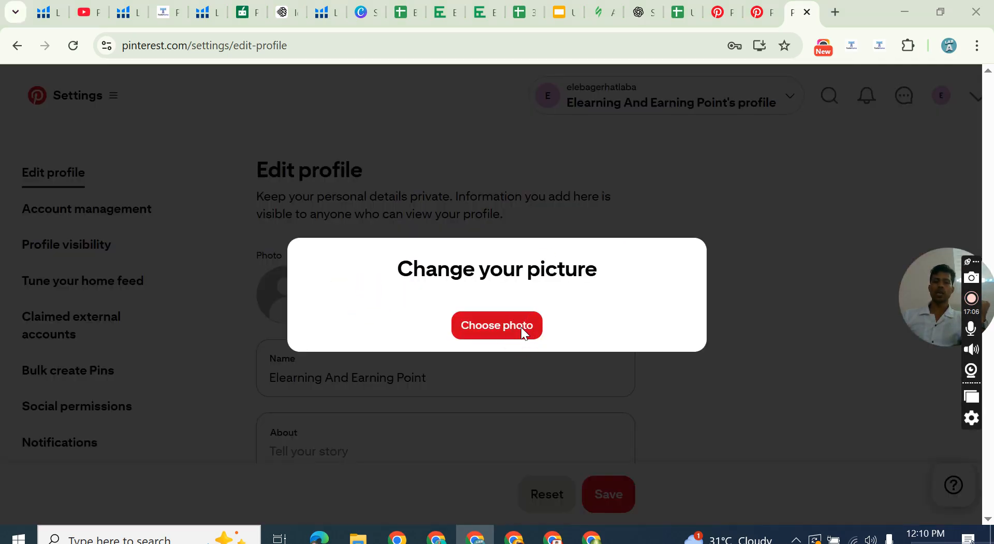
click(524, 333)
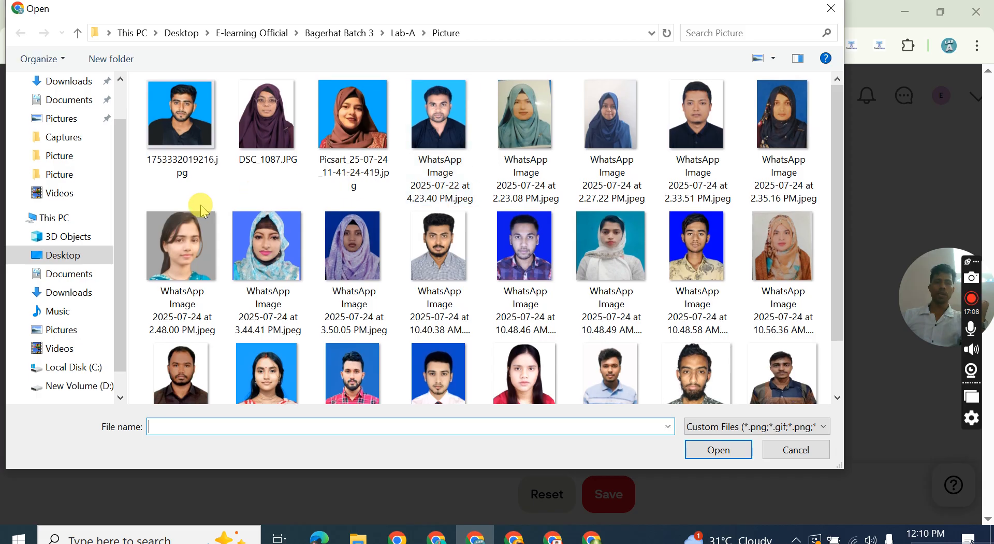
click(55, 256)
scroll(415, 257, down, 10)
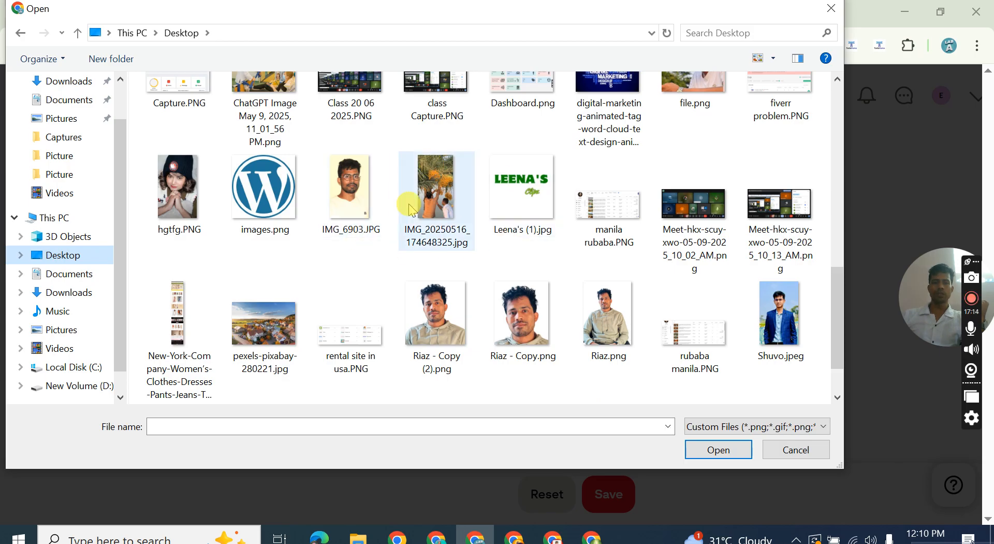
Upload IMG_20250516_174648325.jpg as the profile photo and save the profile changes.
click(437, 205)
click(524, 210)
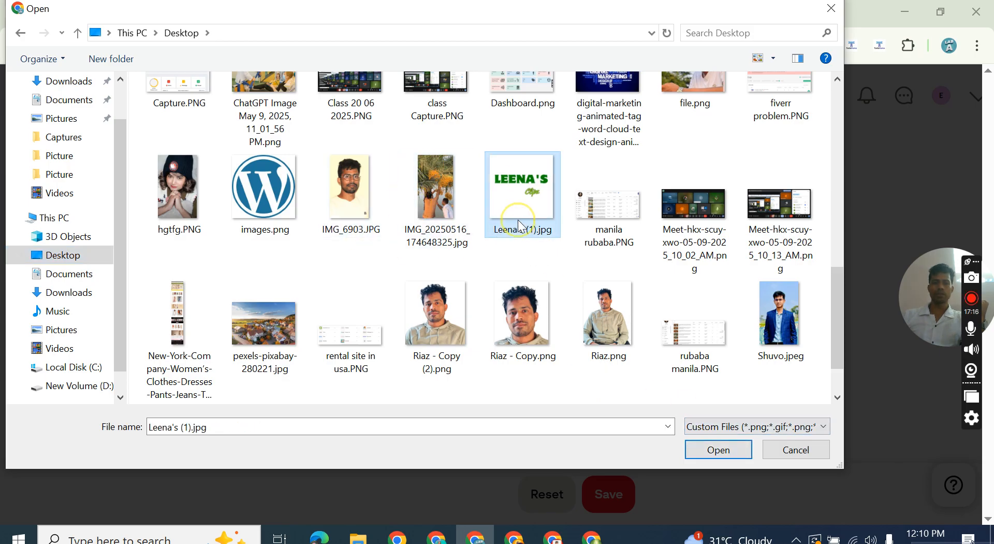
scroll(520, 222, up, 5)
scroll(518, 222, down, 5)
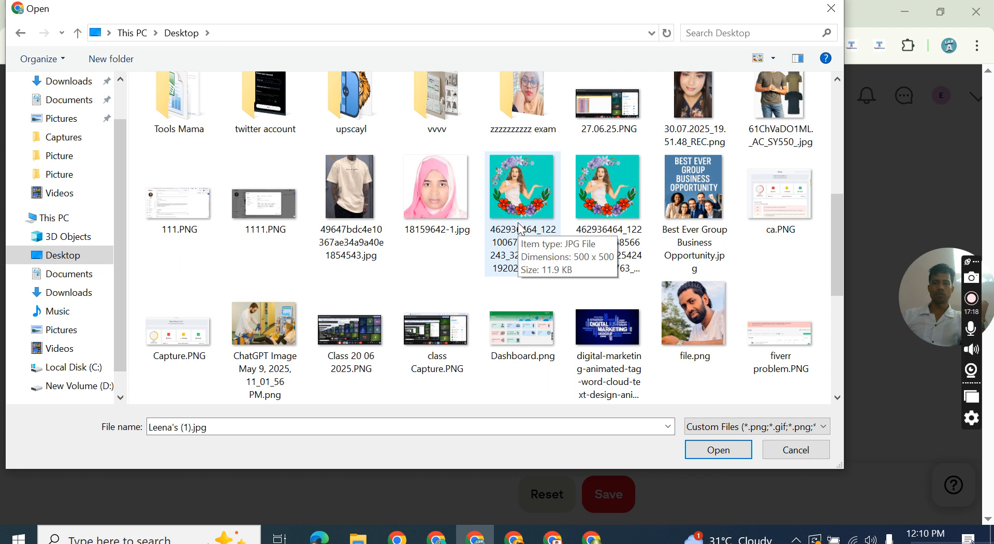
click(455, 213)
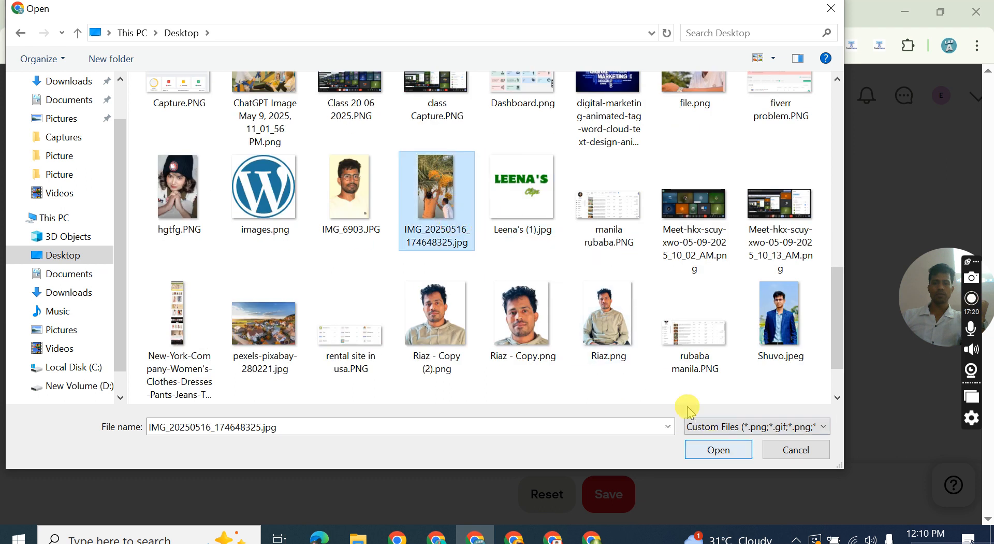
click(492, 226)
click(474, 203)
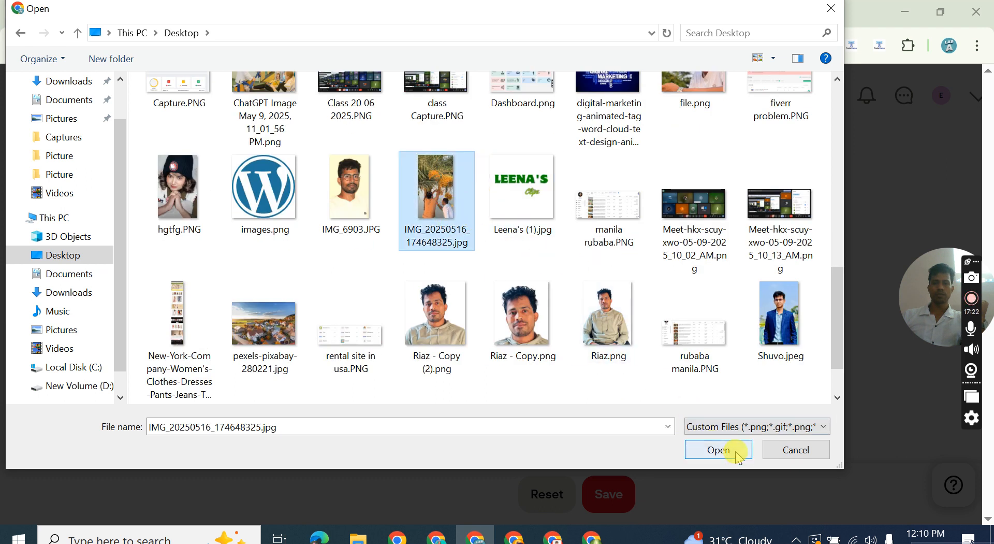
click(716, 449)
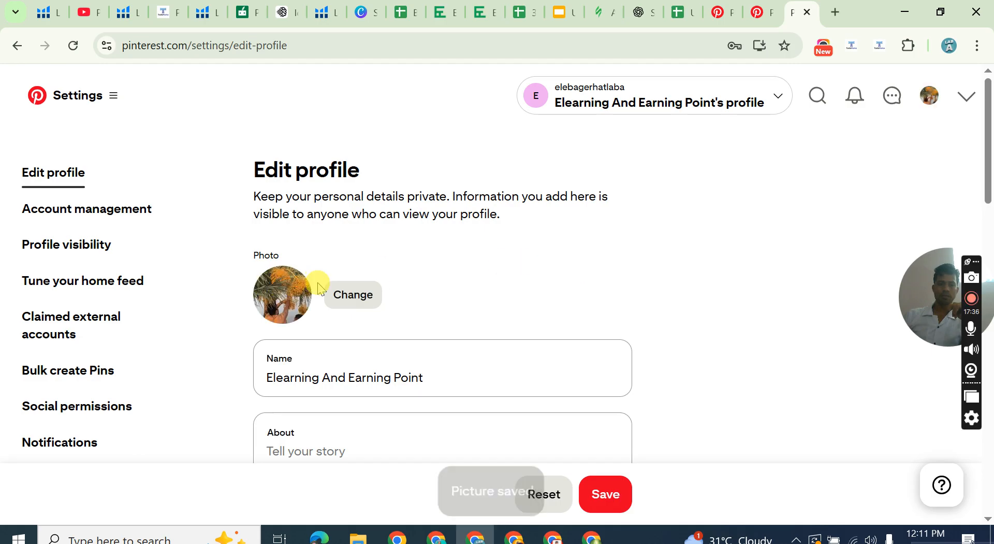
click(606, 495)
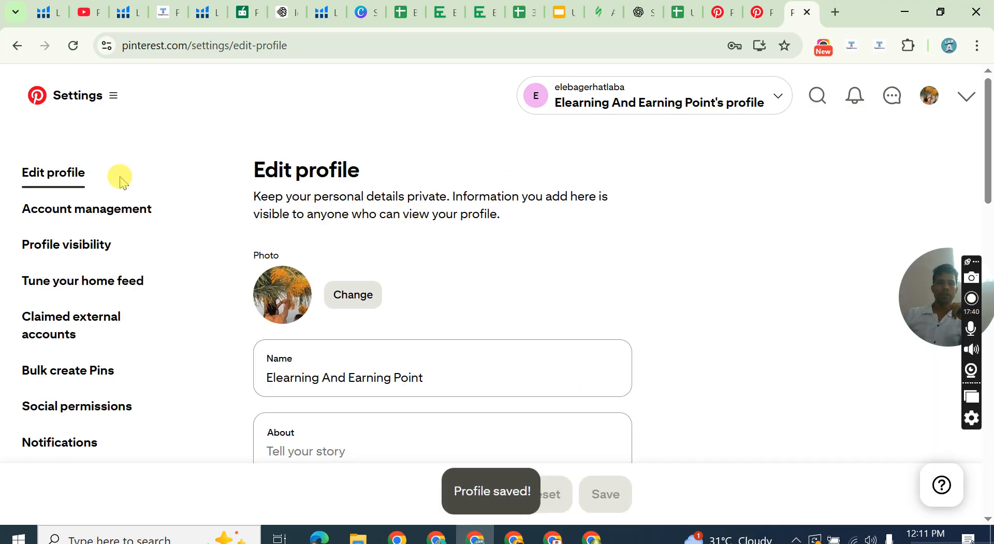
Open the public profile page and copy its share link.
click(929, 96)
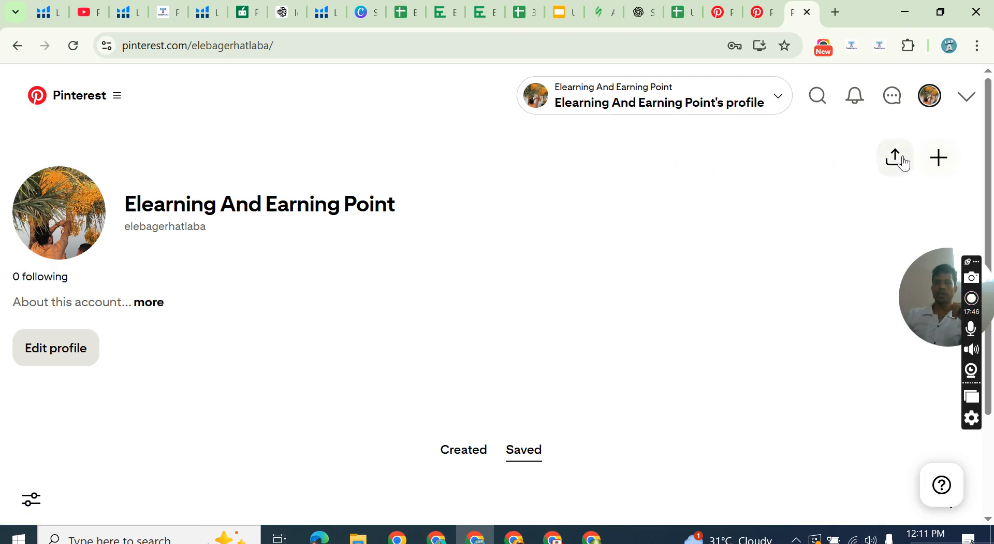
click(903, 163)
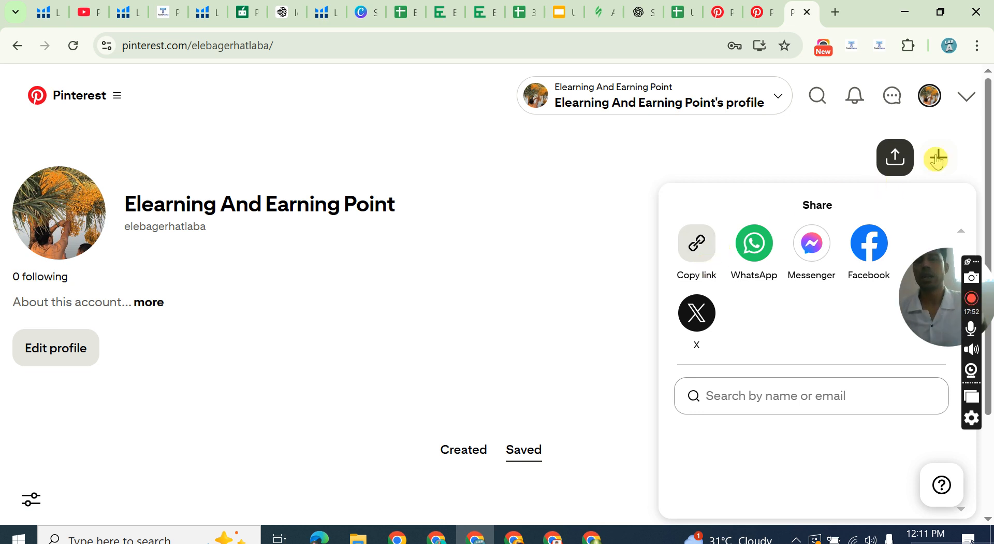
click(697, 244)
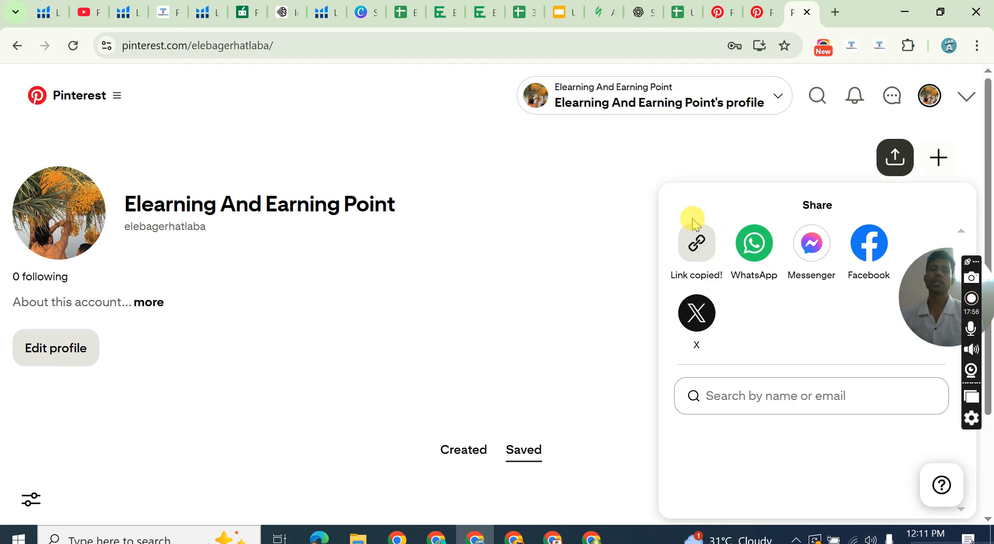
click(621, 176)
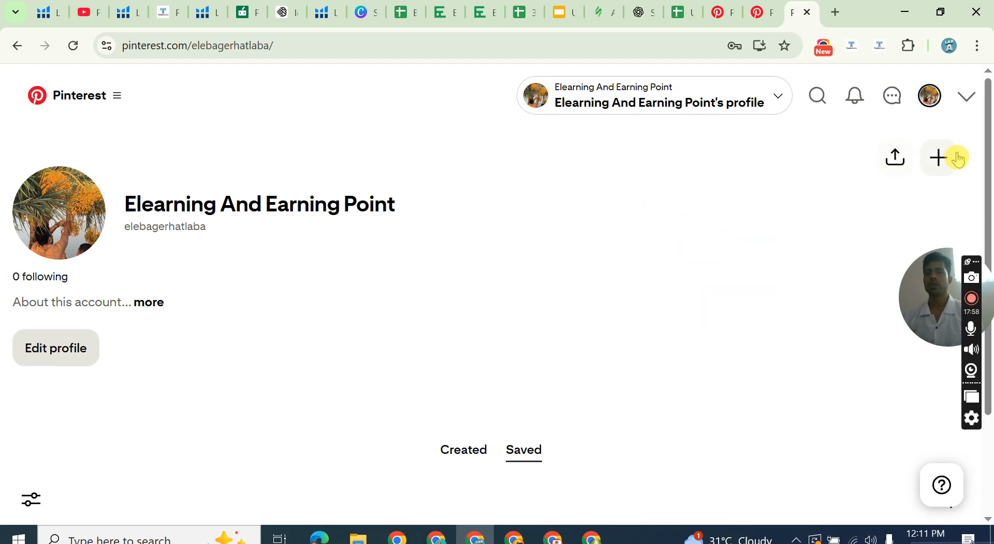
click(940, 160)
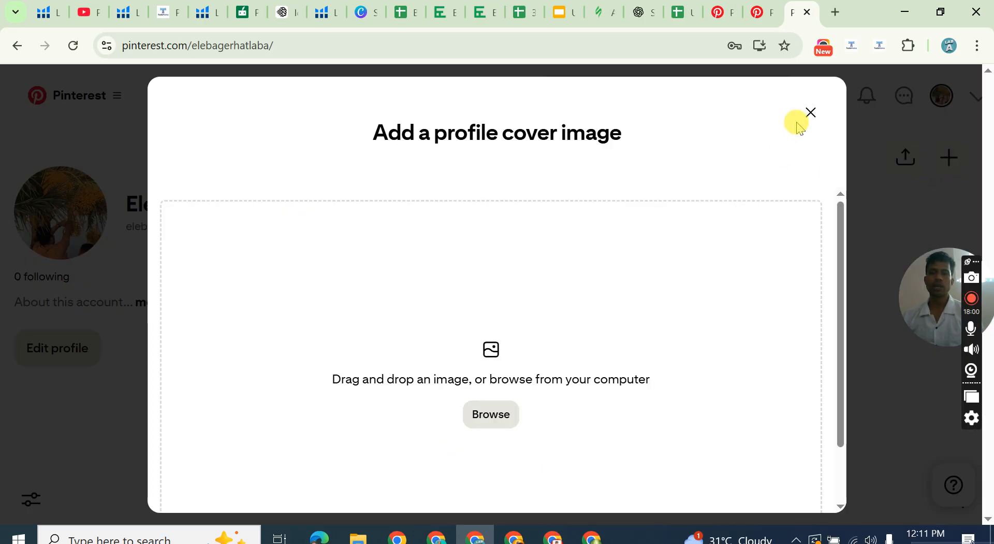
click(809, 113)
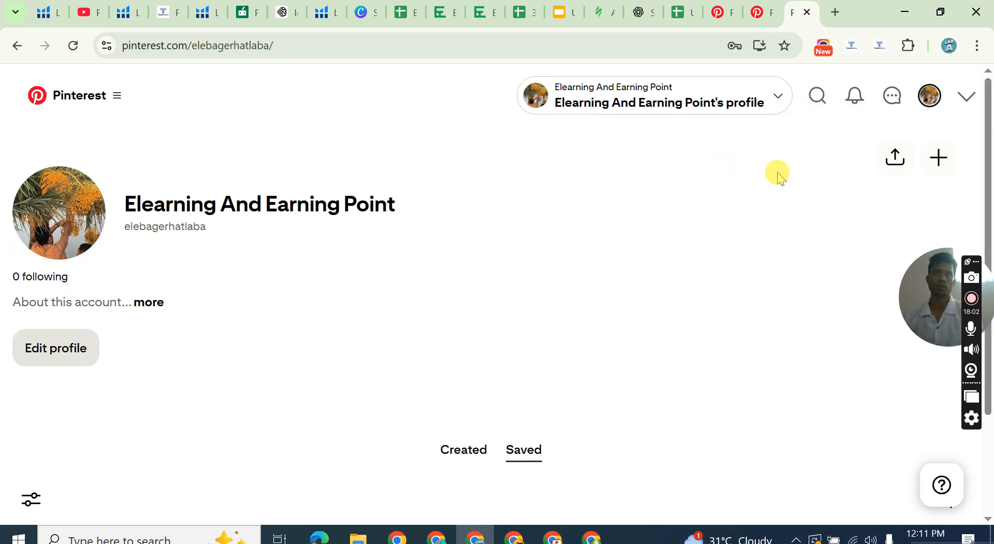
click(794, 177)
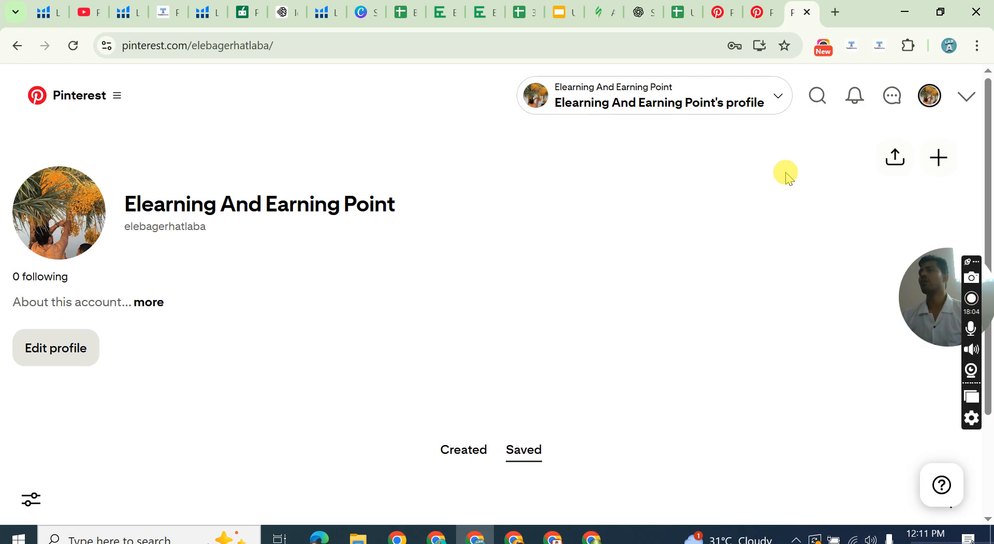
click(785, 178)
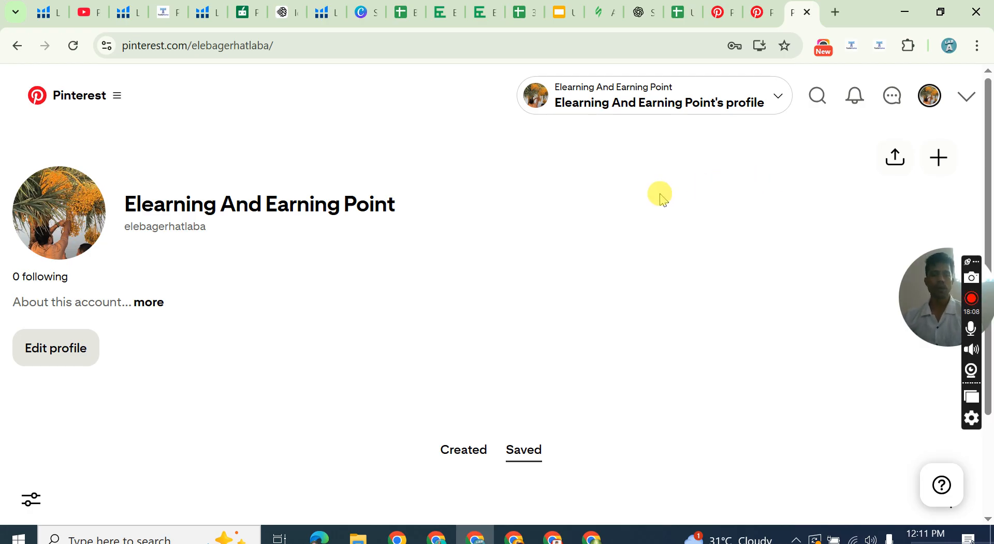
click(938, 158)
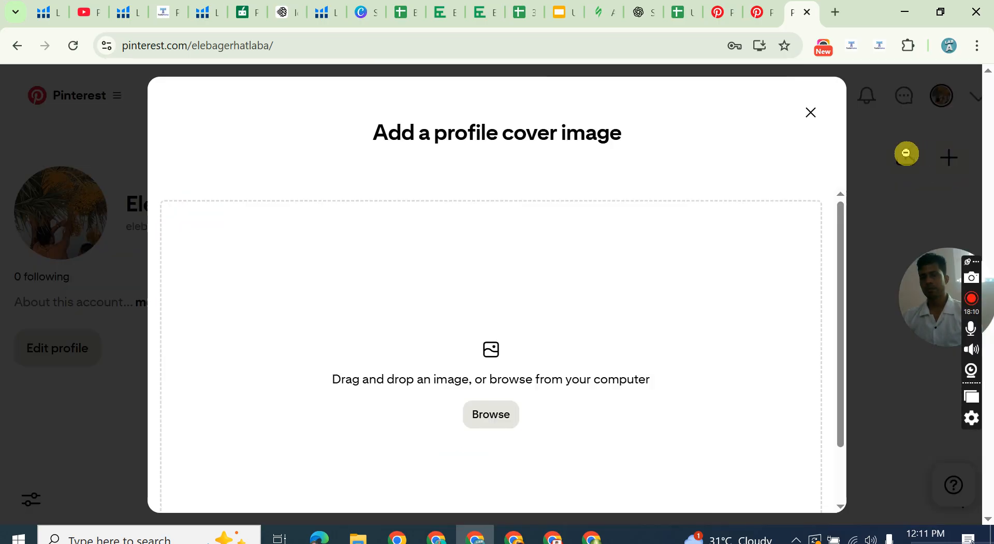
click(811, 113)
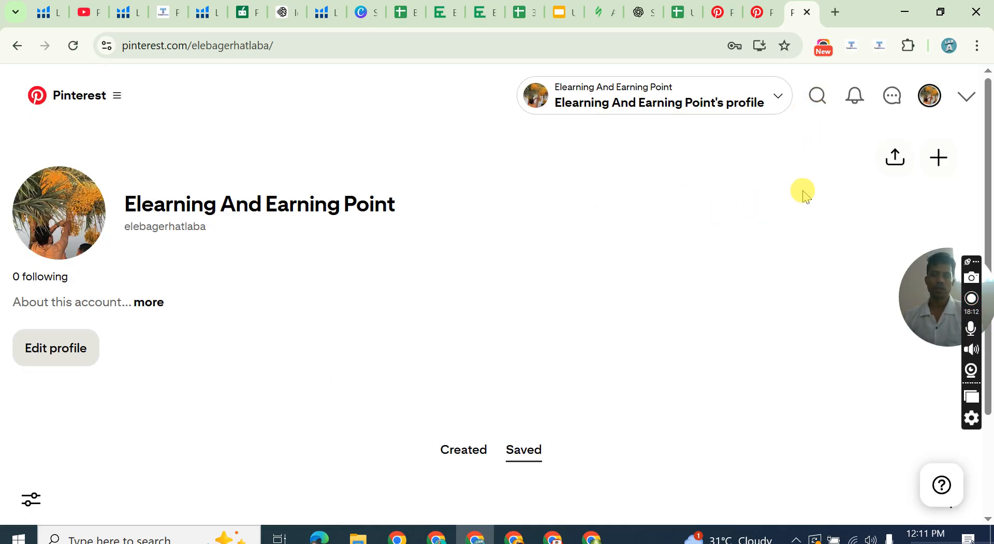
Load pexels-pixabay-280221.jpg from the Desktop folder as the profile cover image.
click(924, 166)
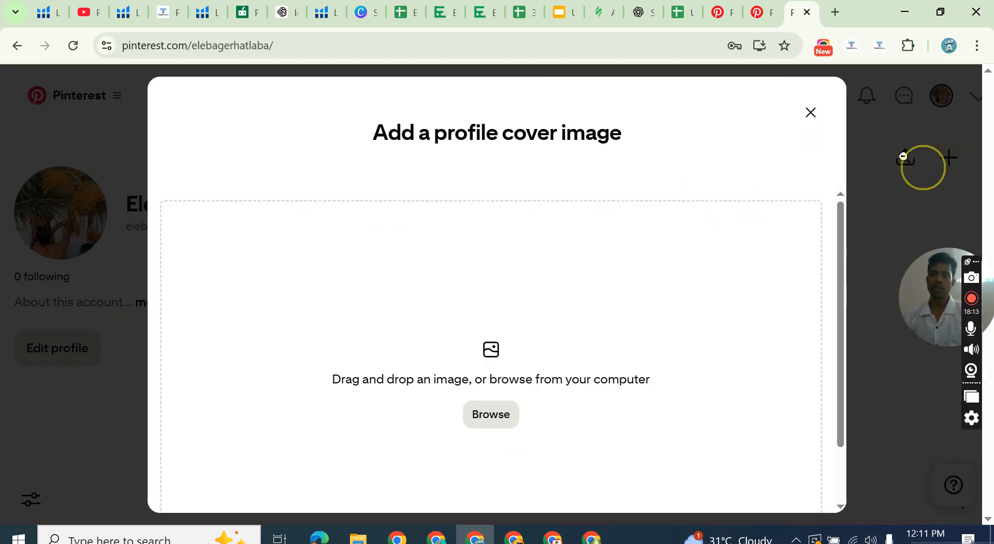
click(487, 412)
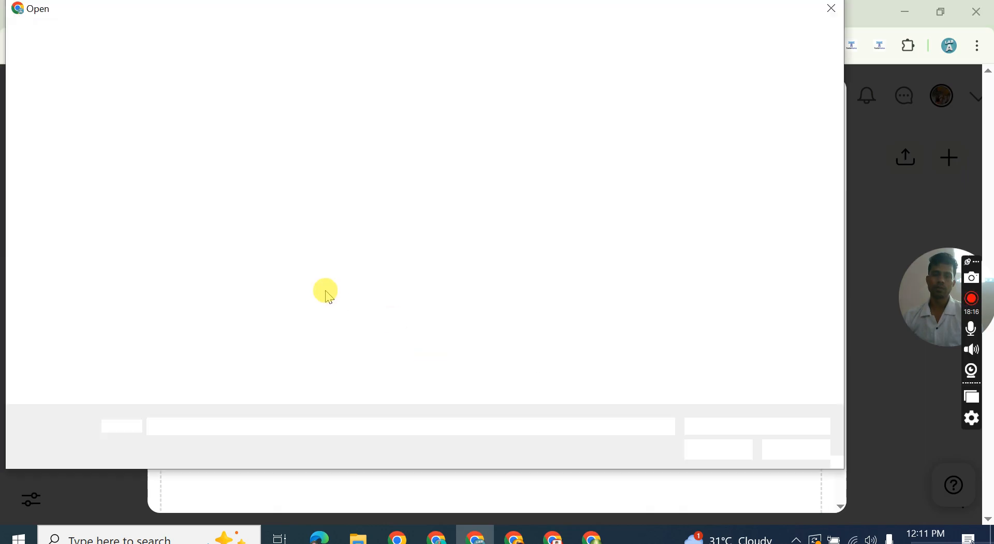
scroll(428, 210, down, 5)
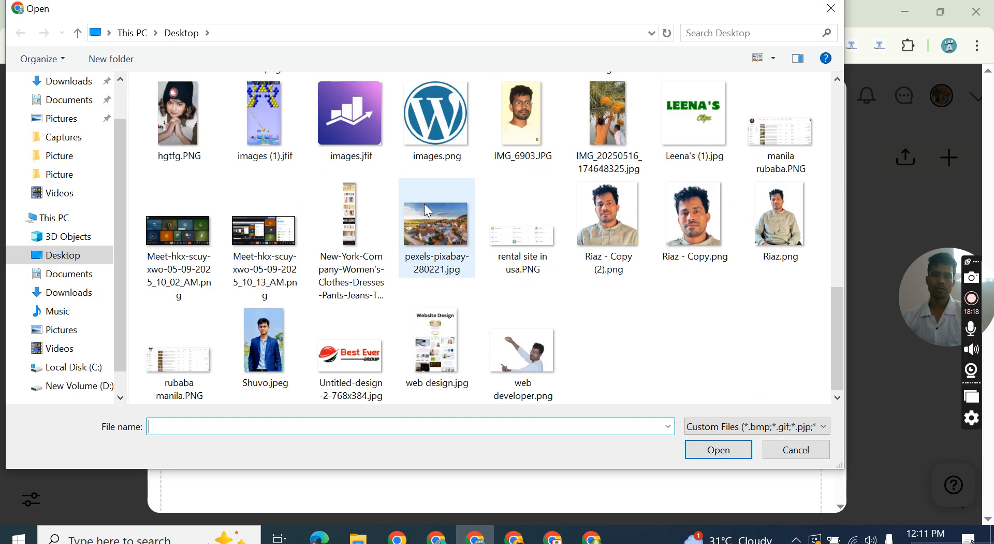
click(427, 210)
click(720, 450)
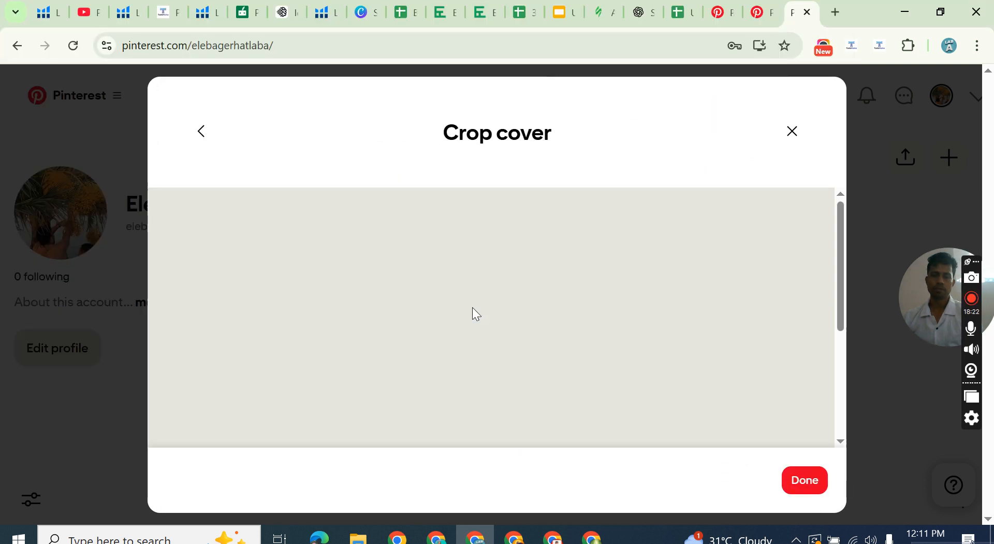
Check the village photo's framing in the cover crop and apply it to the profile.
mouse_move(481, 318)
mouse_down()
mouse_move(491, 282)
mouse_move(483, 326)
mouse_up()
scroll(714, 279, down, 4)
scroll(712, 280, up, 3)
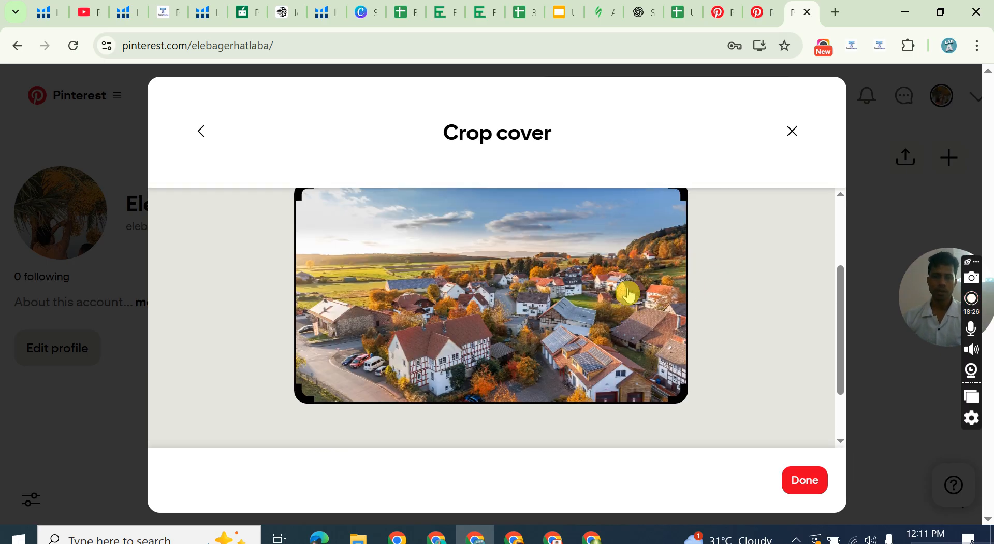
drag(623, 300, 538, 367)
click(793, 480)
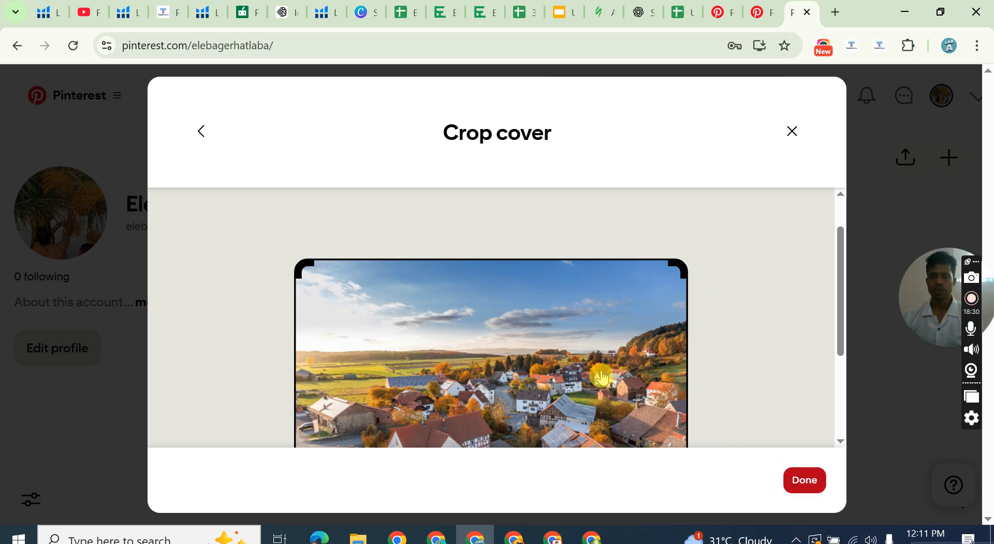
click(816, 486)
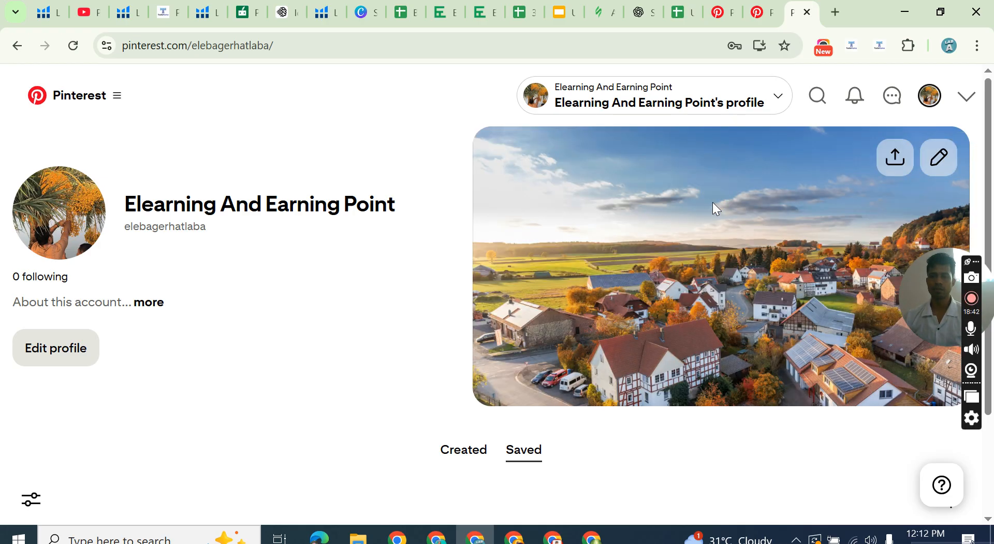
Look over the profile page with its new cover, including the details about the account and the saved Pins area.
scroll(240, 237, down, 1)
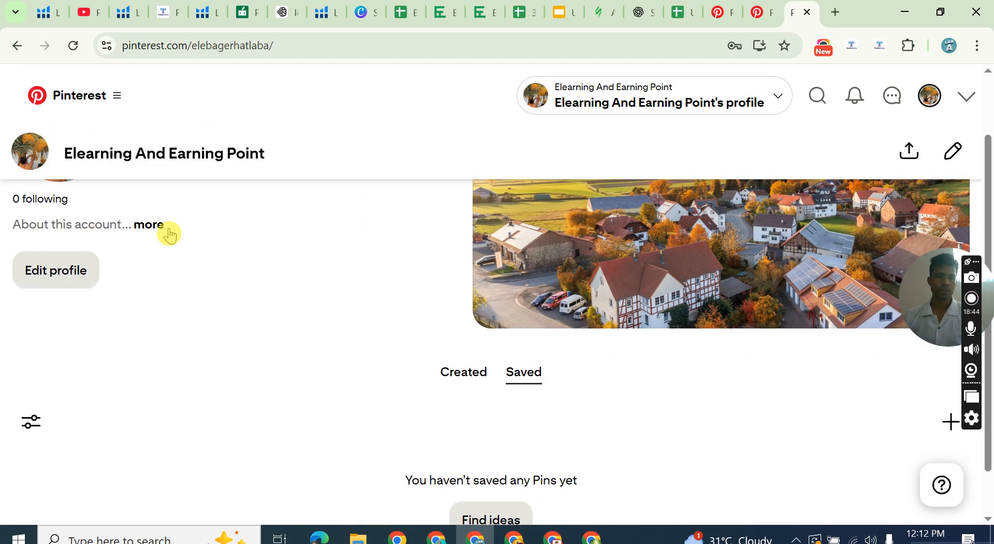
click(145, 228)
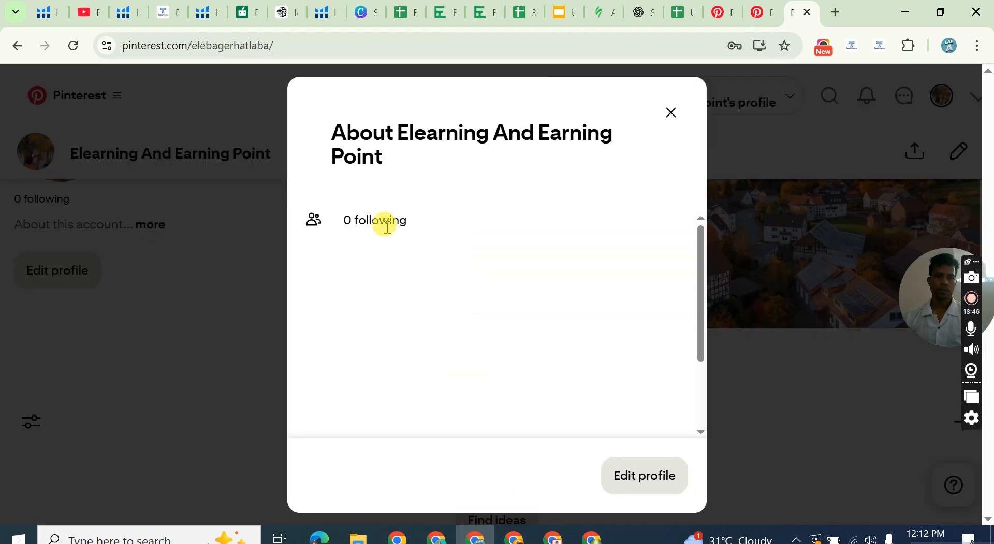
click(671, 112)
scroll(170, 257, down, 1)
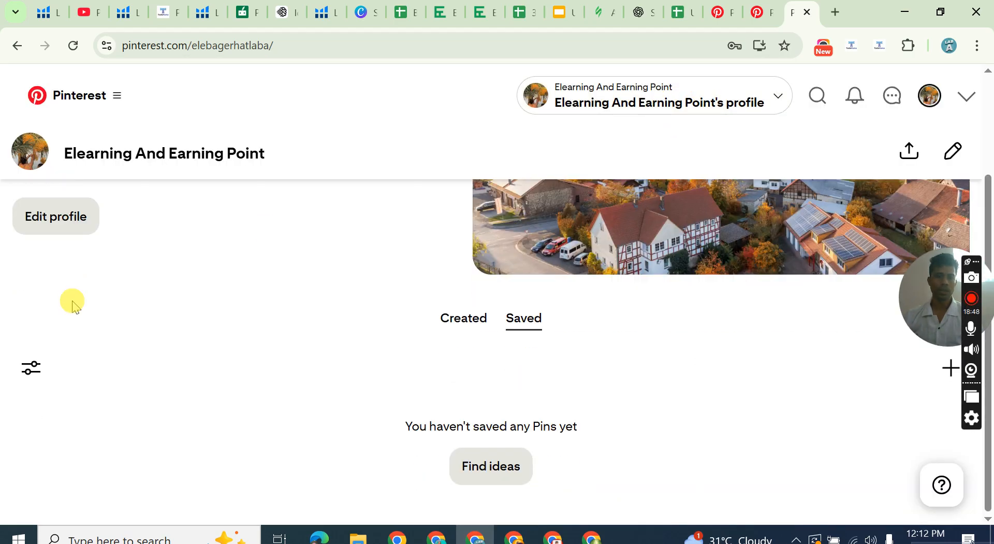
scroll(71, 305, up, 2)
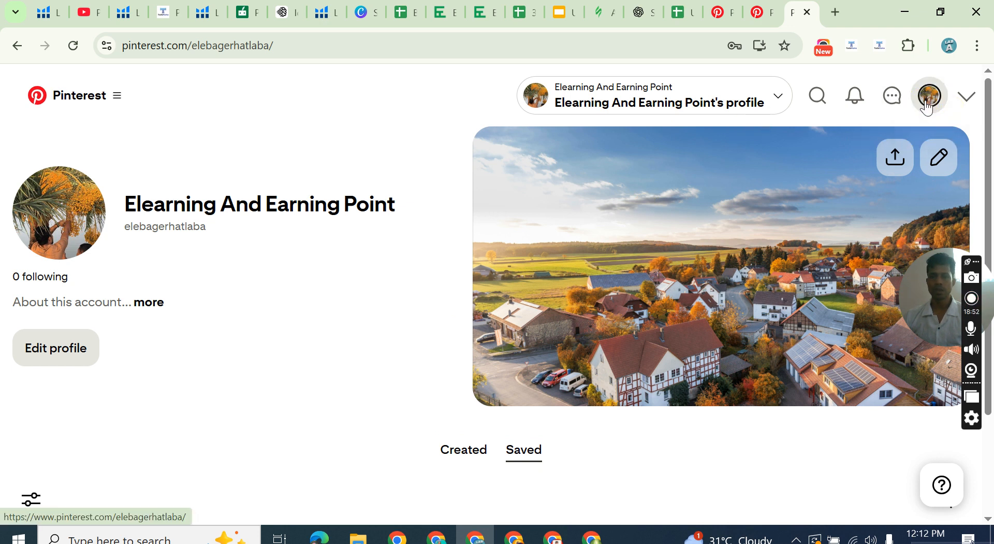
Examine the account options, from adding another account and settings to claimed accounts, help, privacy and logging out.
click(969, 96)
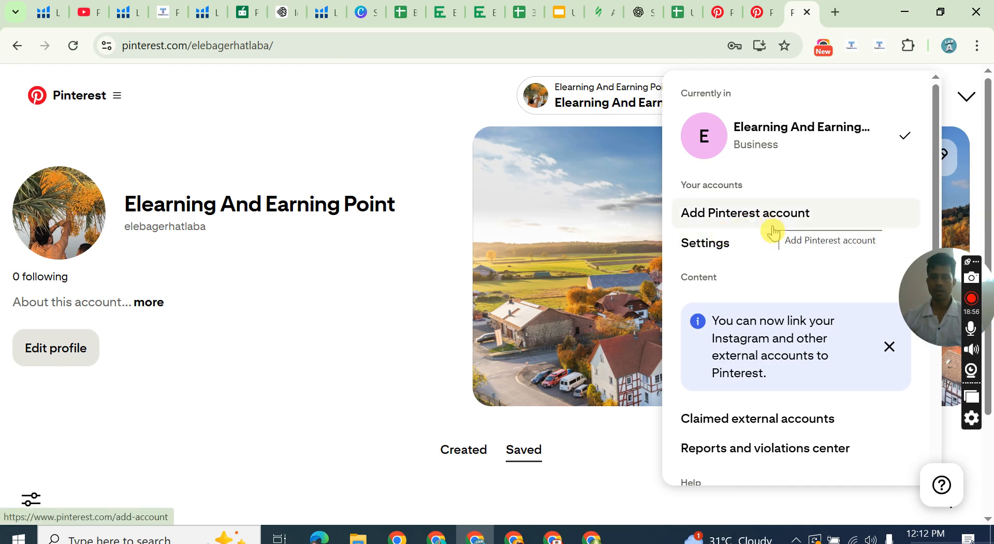
scroll(776, 381, down, 5)
scroll(782, 387, down, 1)
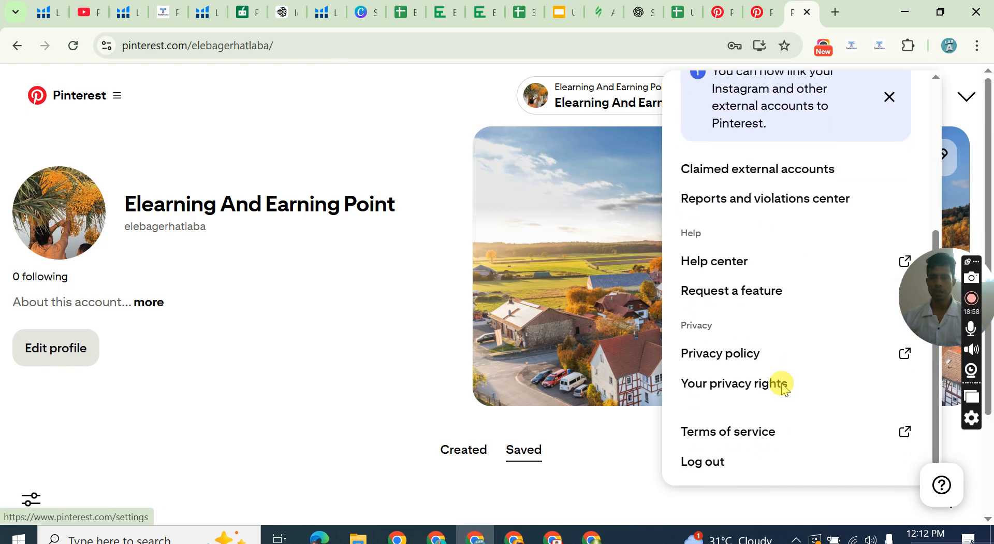
scroll(784, 387, up, 5)
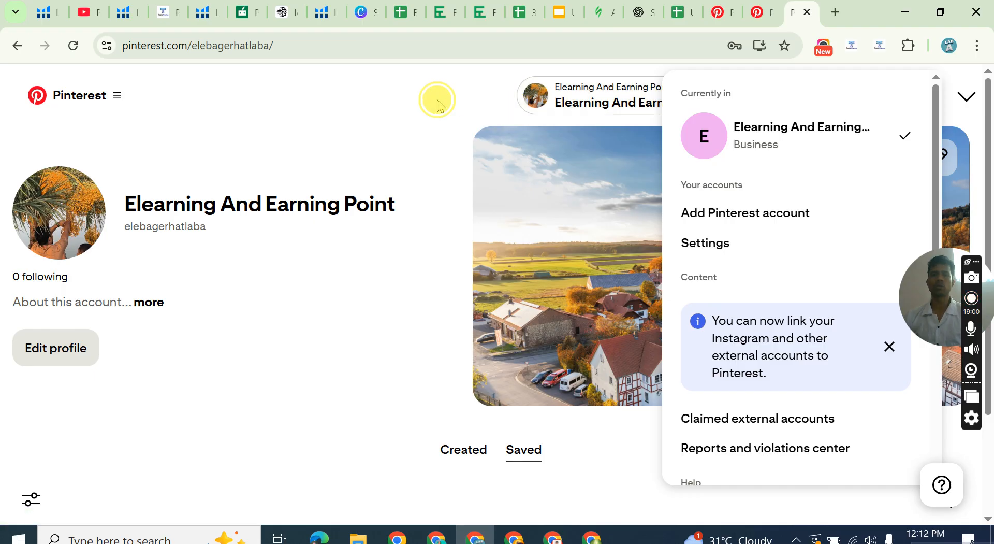
click(438, 103)
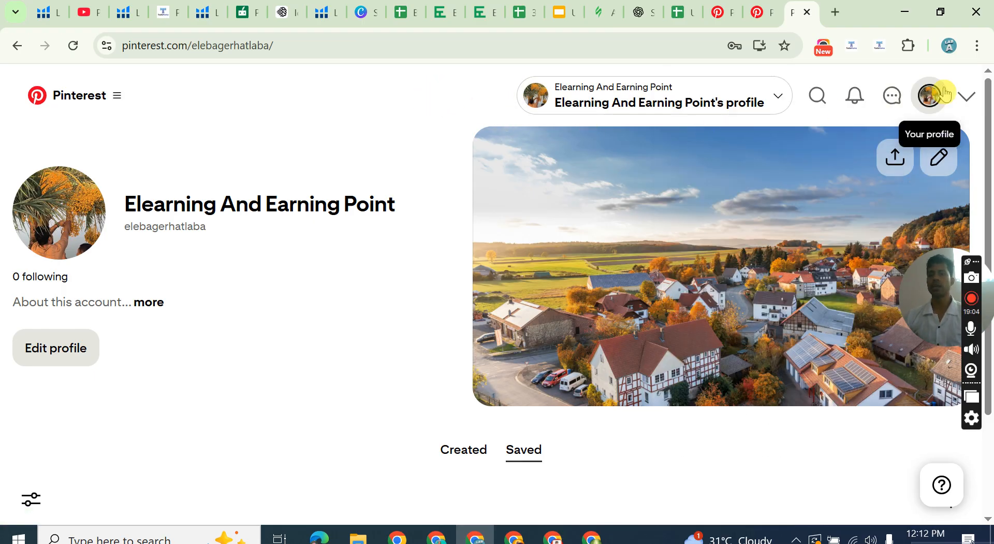
click(959, 97)
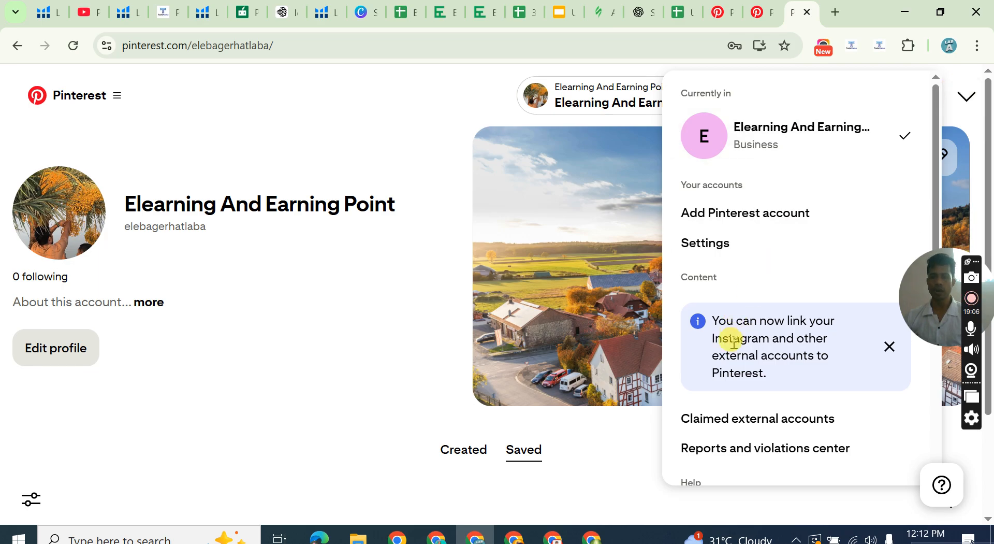
scroll(768, 332, down, 5)
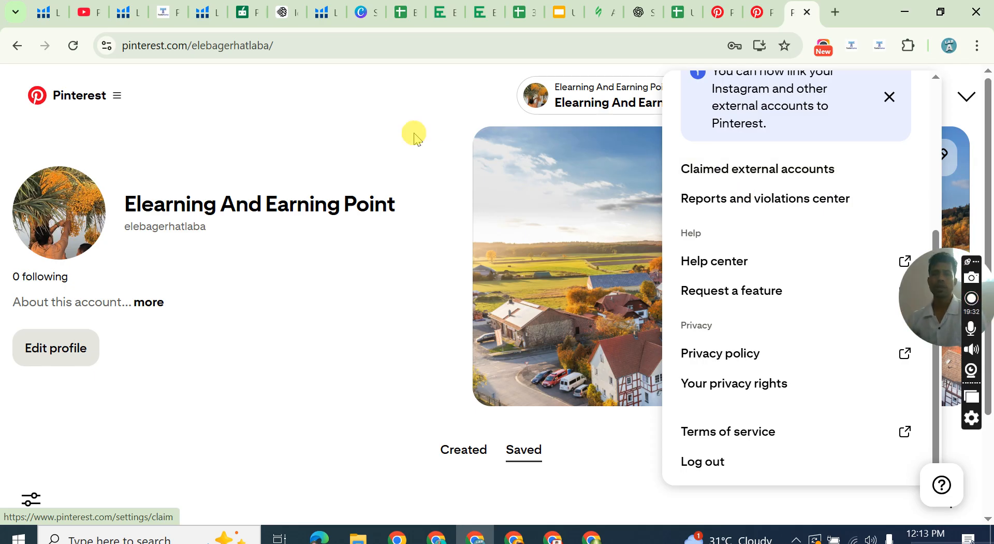
scroll(815, 195, up, 5)
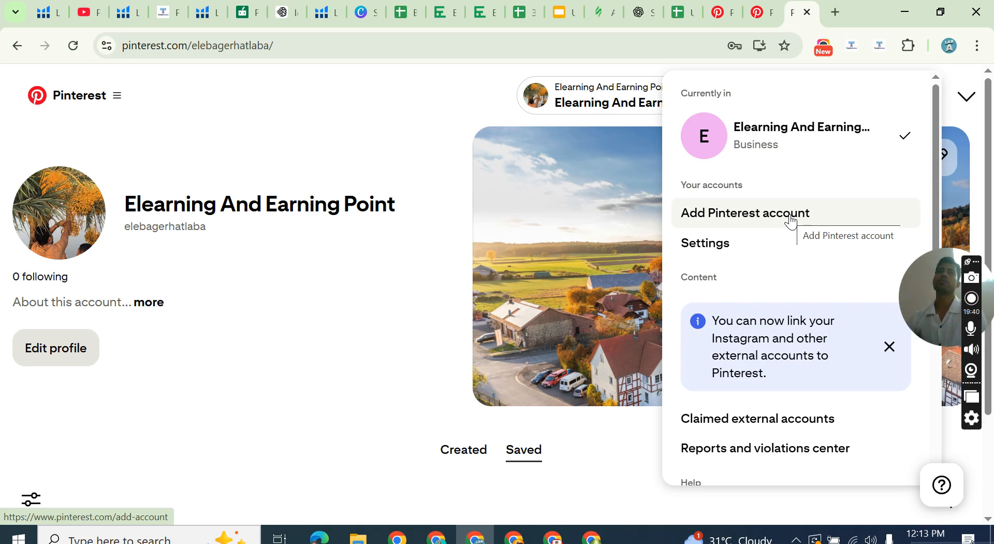
click(384, 155)
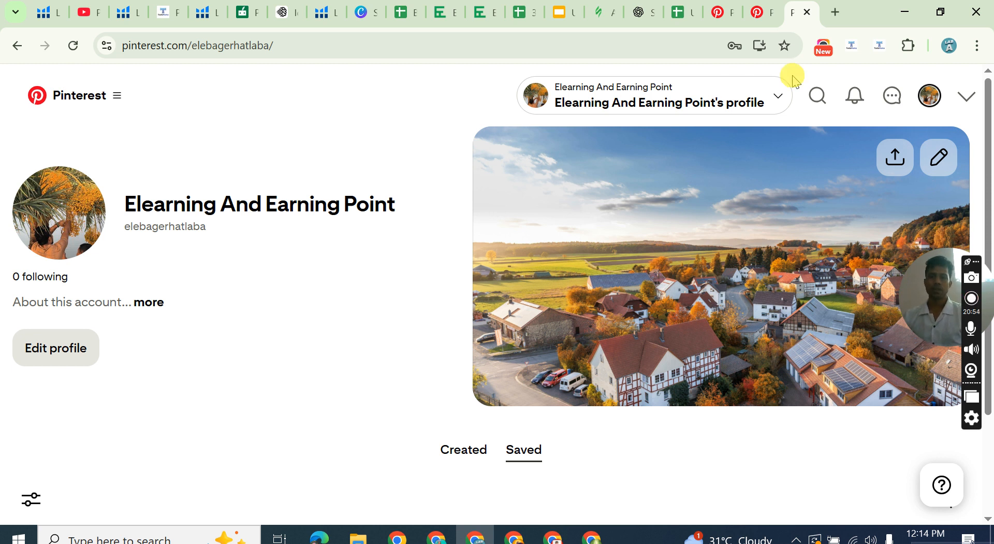
Open the account settings and review the profile editing fields from photo and name down to country.
click(959, 97)
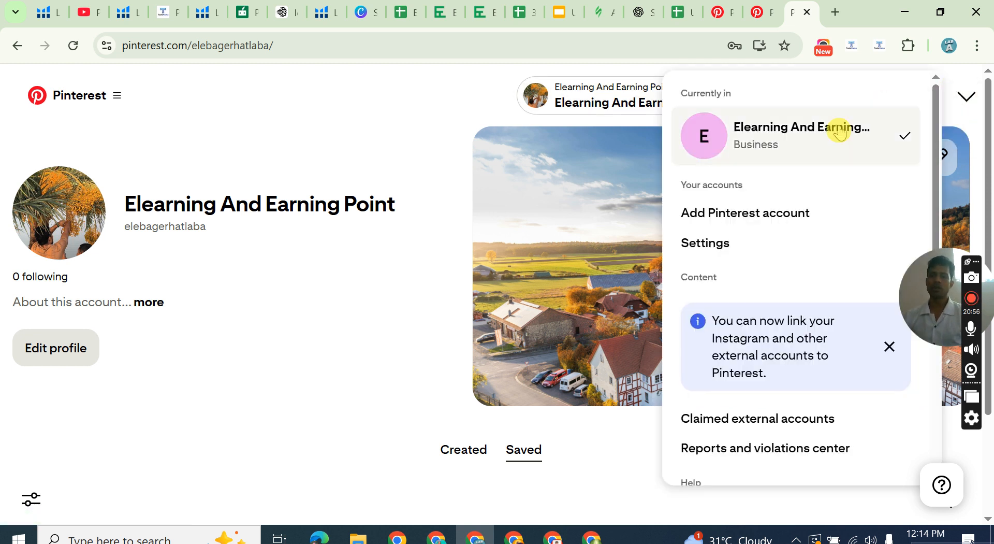
click(732, 244)
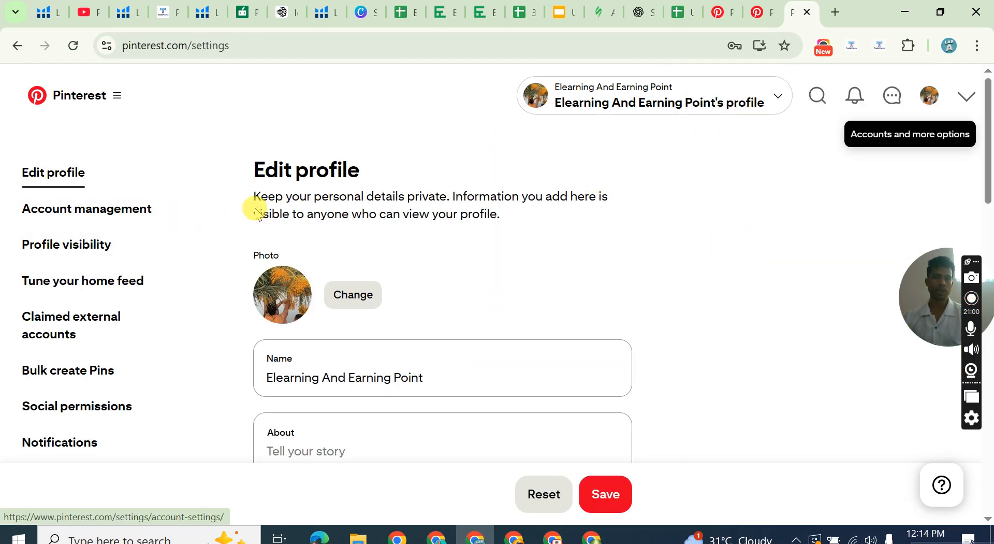
scroll(465, 309, down, 4)
scroll(465, 308, down, 10)
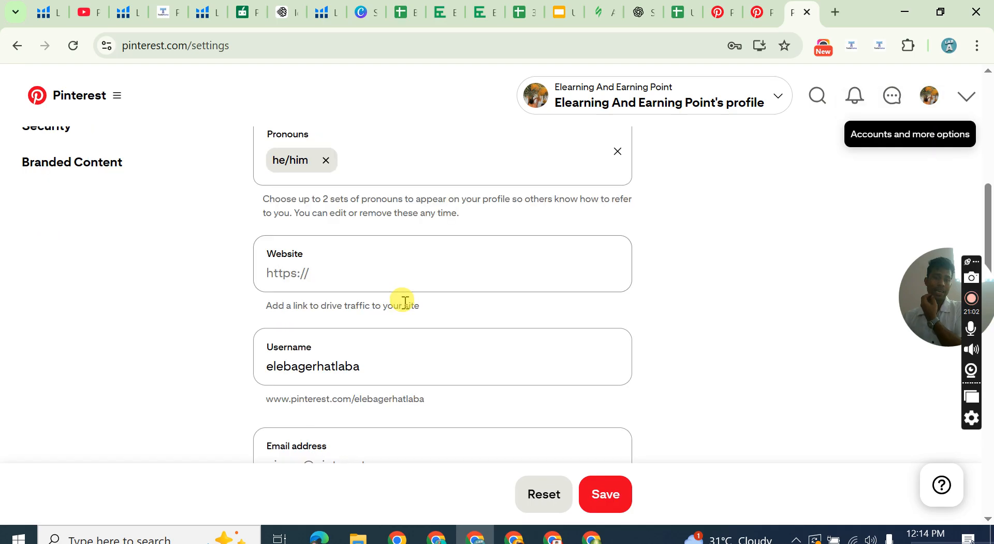
scroll(392, 295, down, 5)
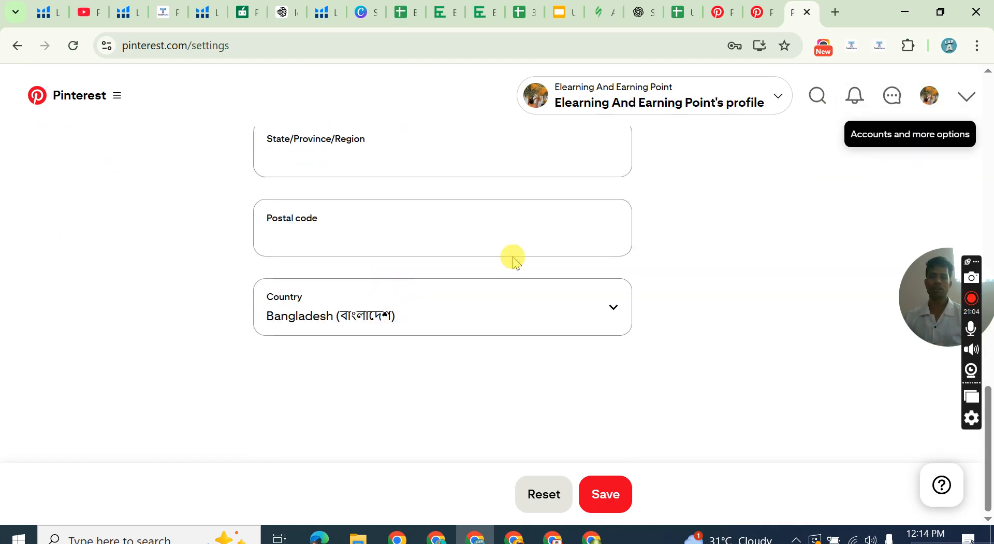
scroll(473, 247, up, 7)
scroll(535, 159, up, 10)
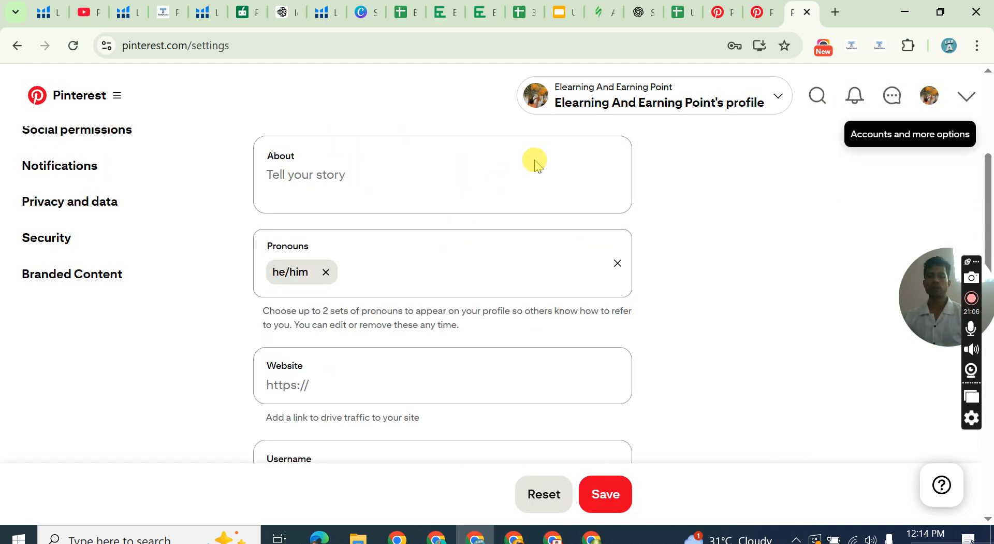
scroll(115, 167, up, 3)
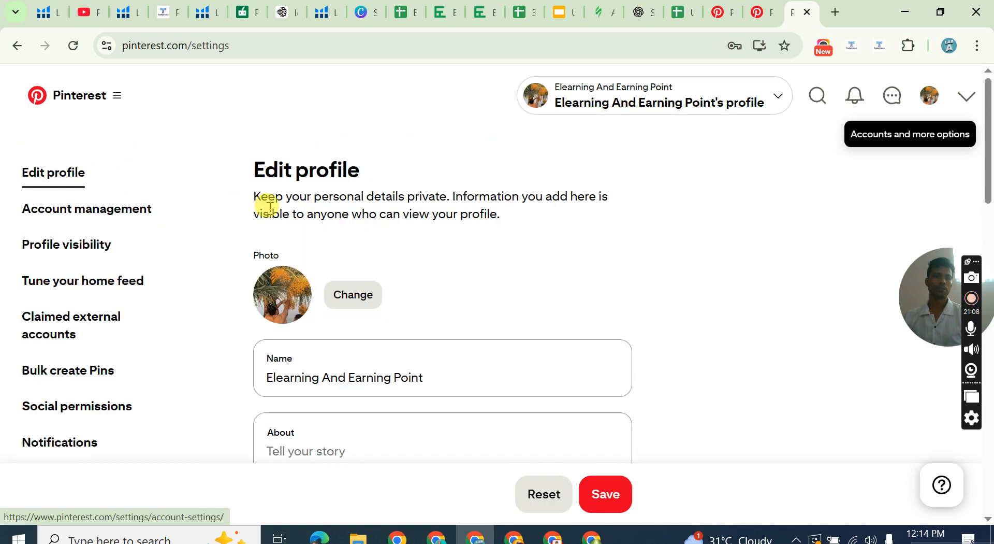
Open the account management settings and set the gender in the personal information to Male.
click(78, 216)
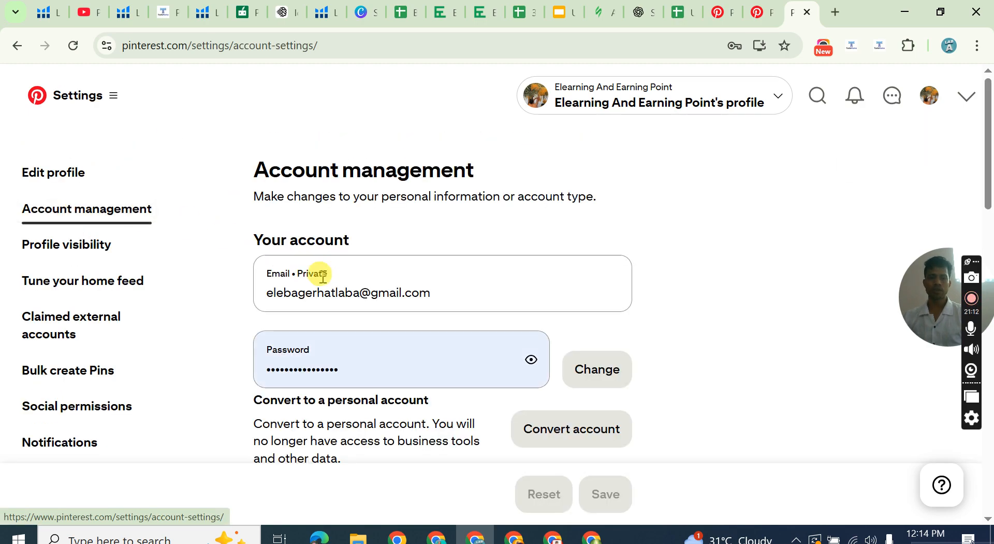
scroll(395, 290, down, 3)
scroll(334, 231, up, 2)
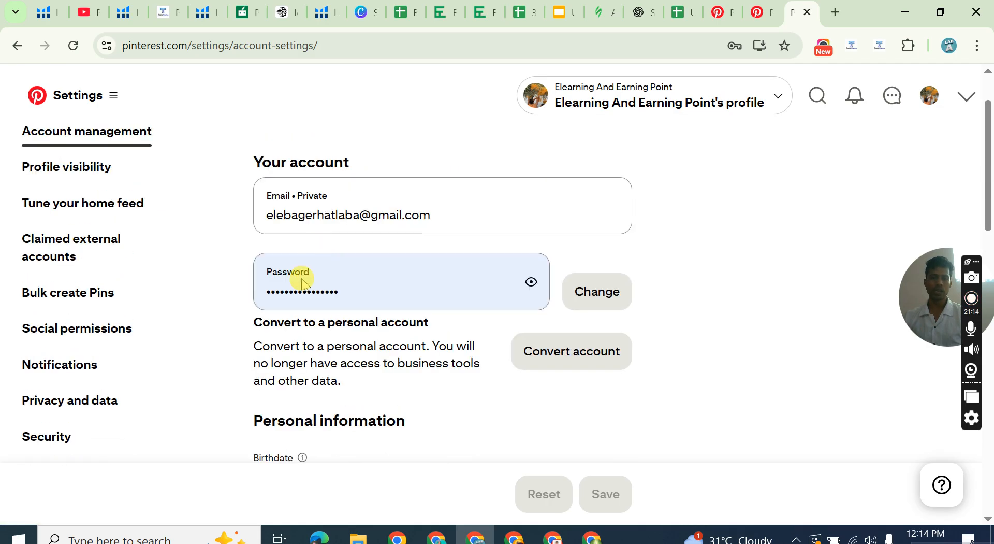
scroll(333, 213, down, 2)
scroll(335, 224, down, 1)
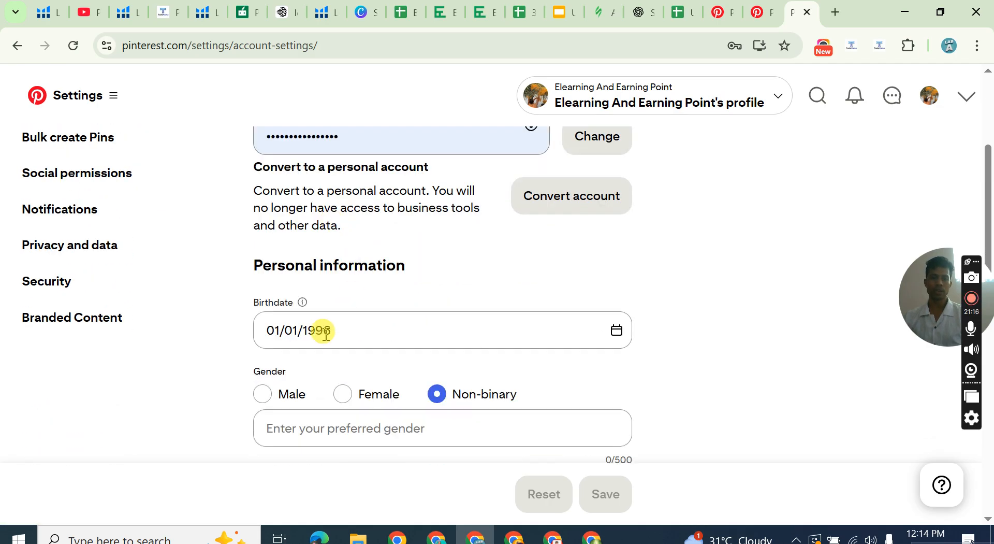
scroll(348, 355, down, 4)
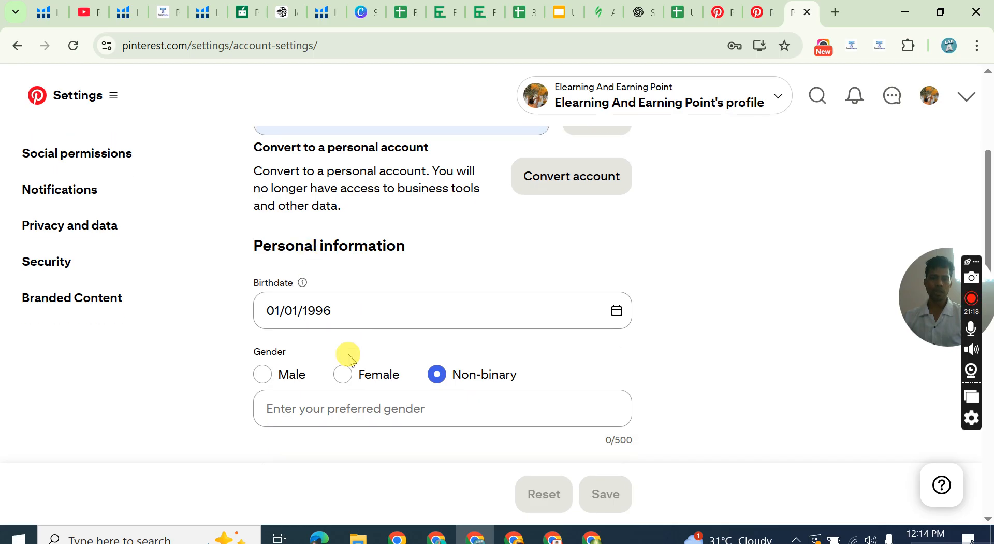
scroll(355, 206, up, 1)
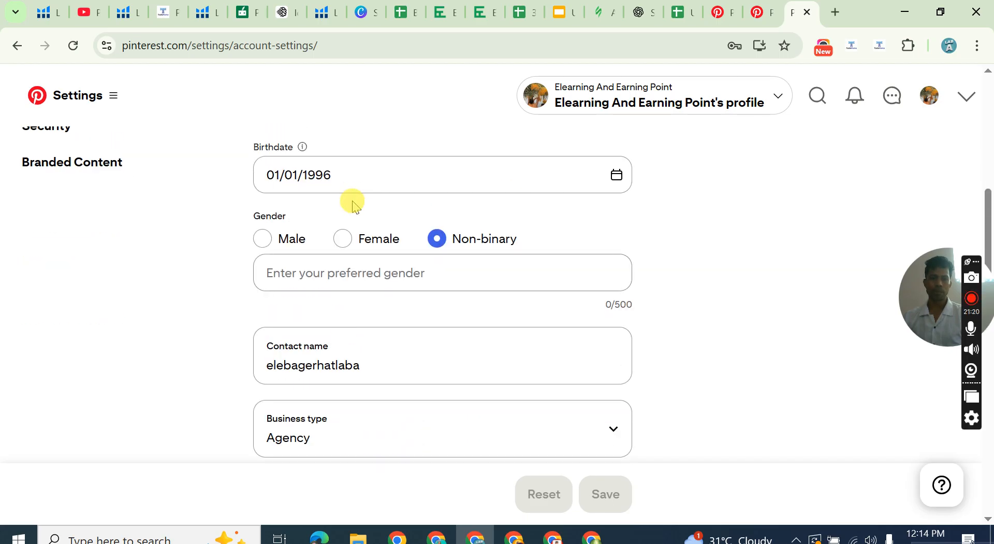
click(267, 237)
Choose Agency as the business type in the personal information.
scroll(452, 289, down, 3)
scroll(450, 291, down, 1)
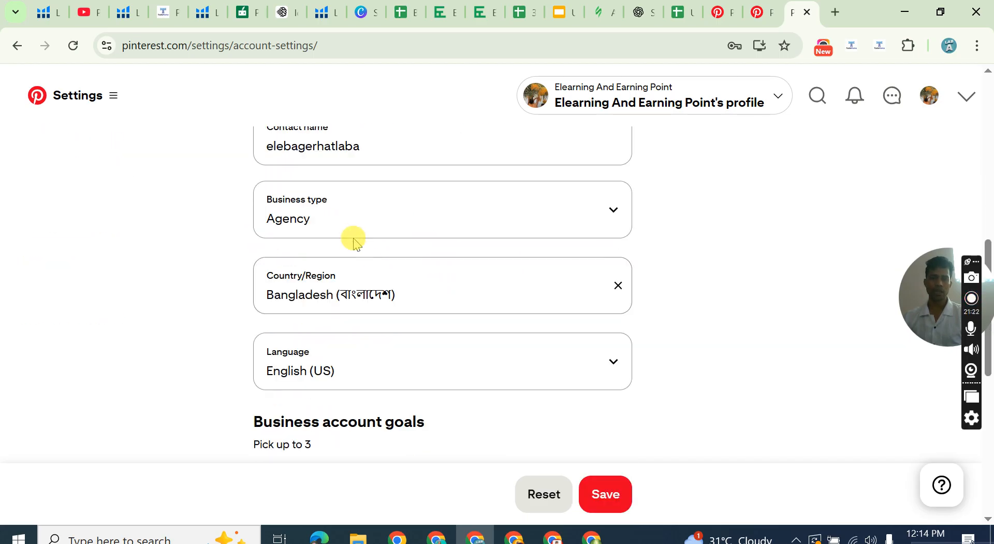
click(361, 213)
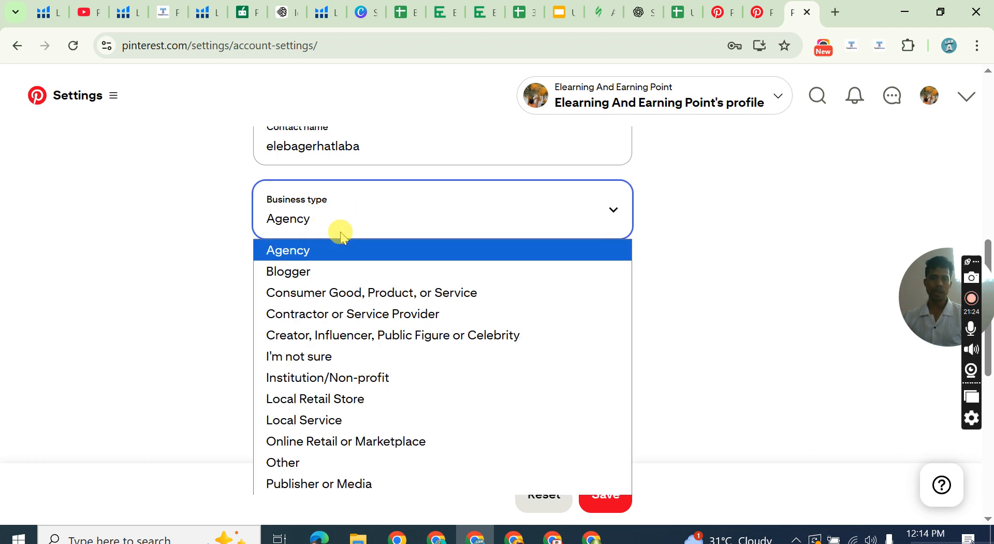
click(306, 250)
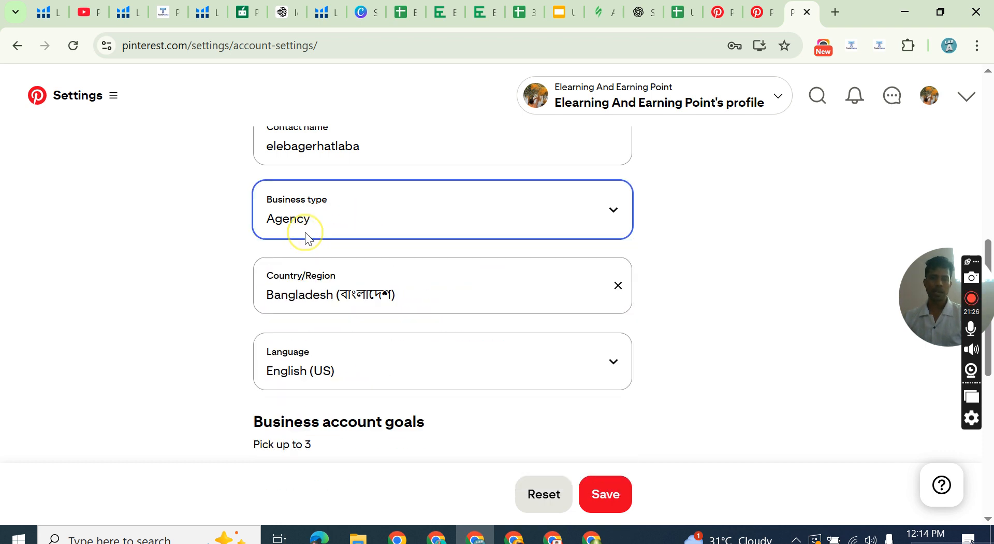
Review the account management page, including the business account goals and the options for deactivating or deleting the account.
scroll(355, 340, down, 5)
scroll(331, 303, up, 1)
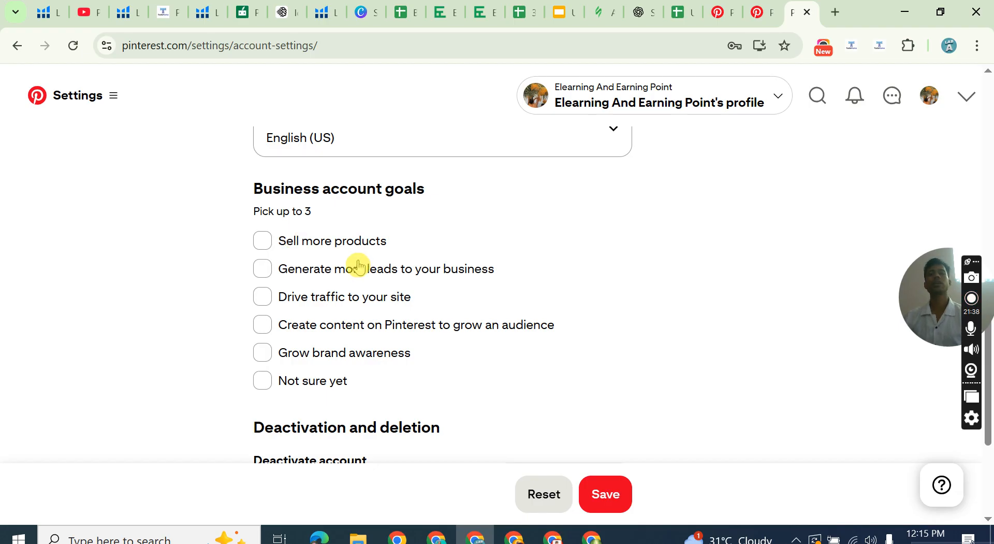
scroll(349, 320, down, 4)
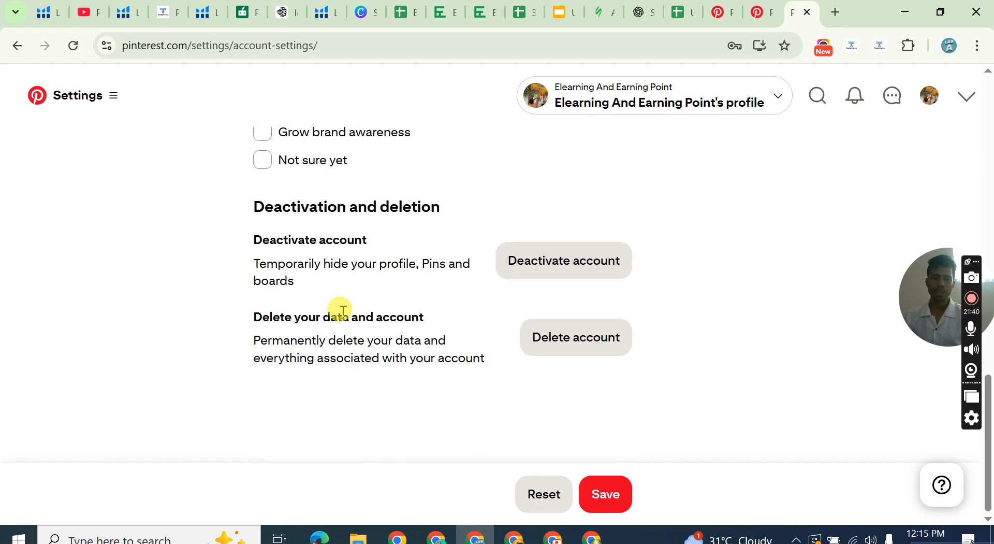
scroll(356, 285, up, 3)
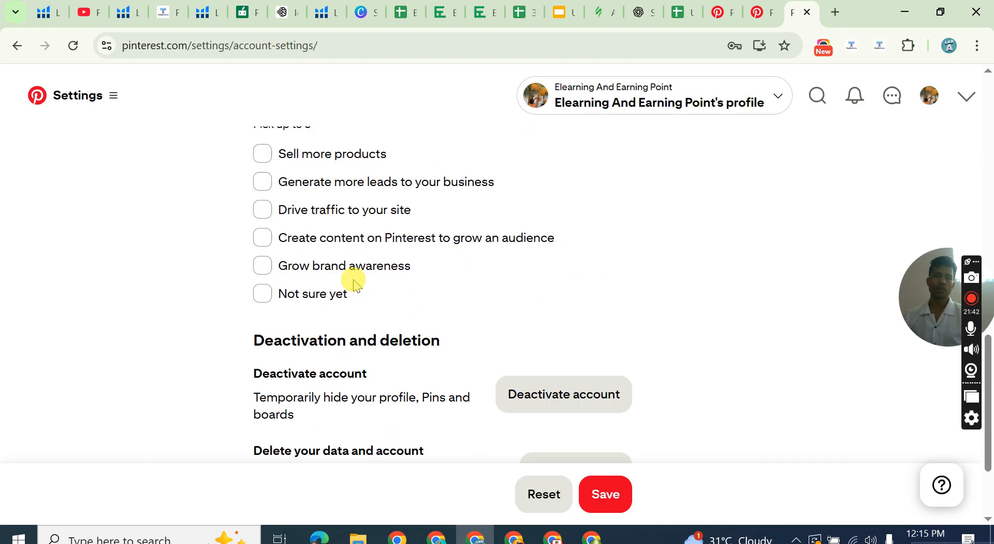
scroll(356, 284, up, 10)
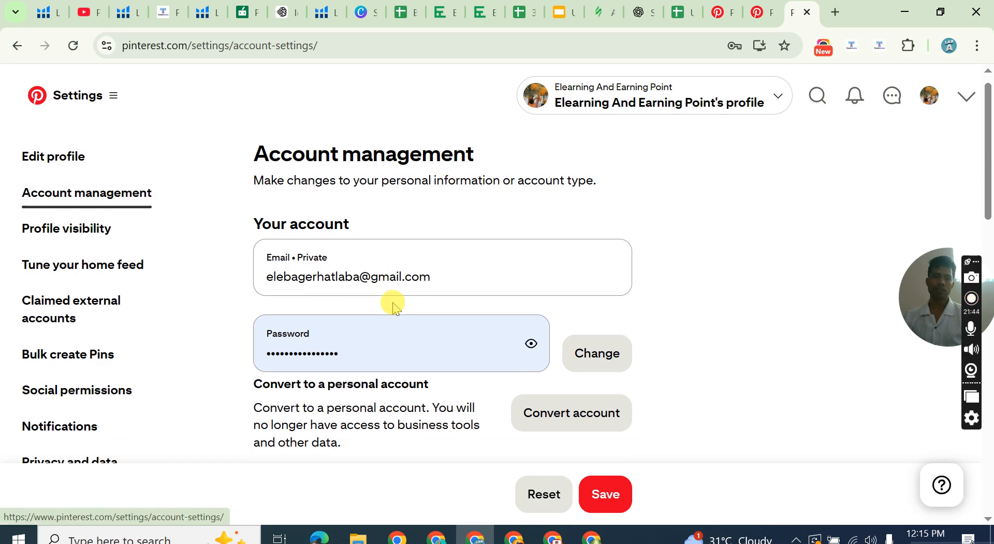
scroll(395, 305, down, 10)
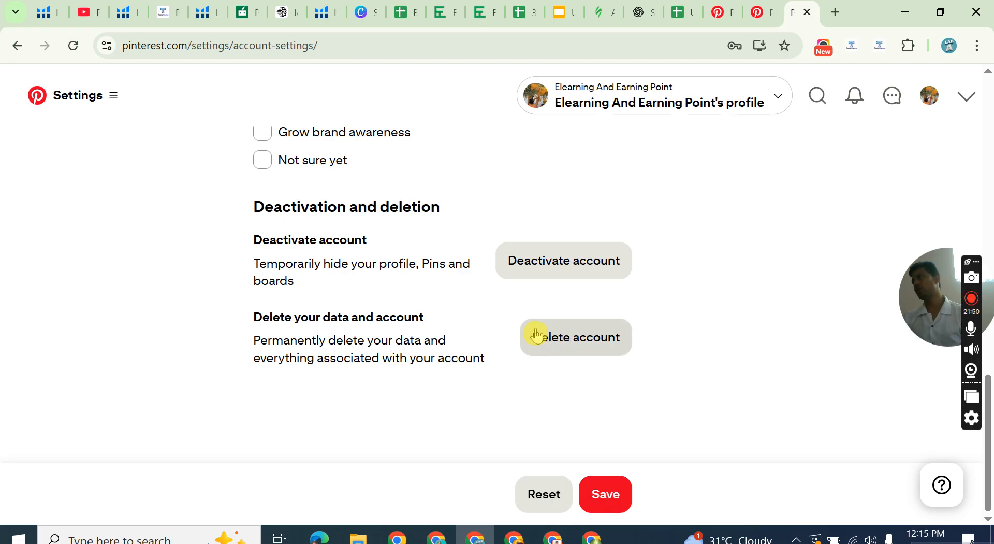
scroll(184, 189, up, 5)
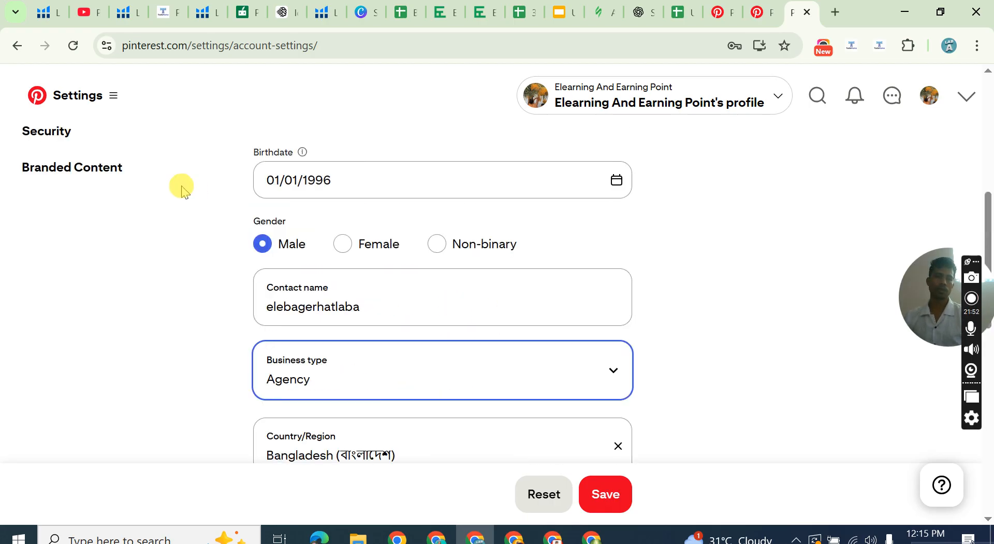
scroll(176, 189, up, 5)
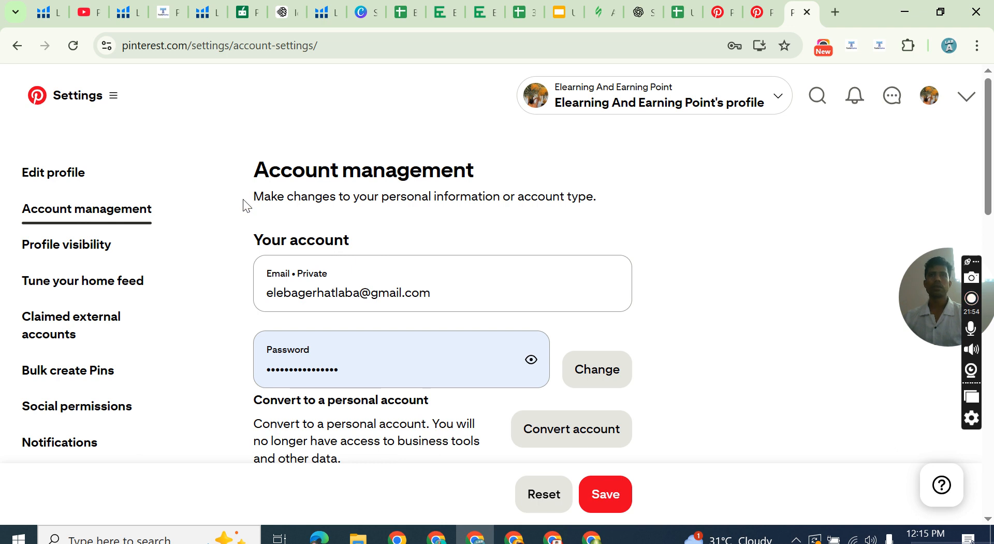
scroll(243, 202, down, 10)
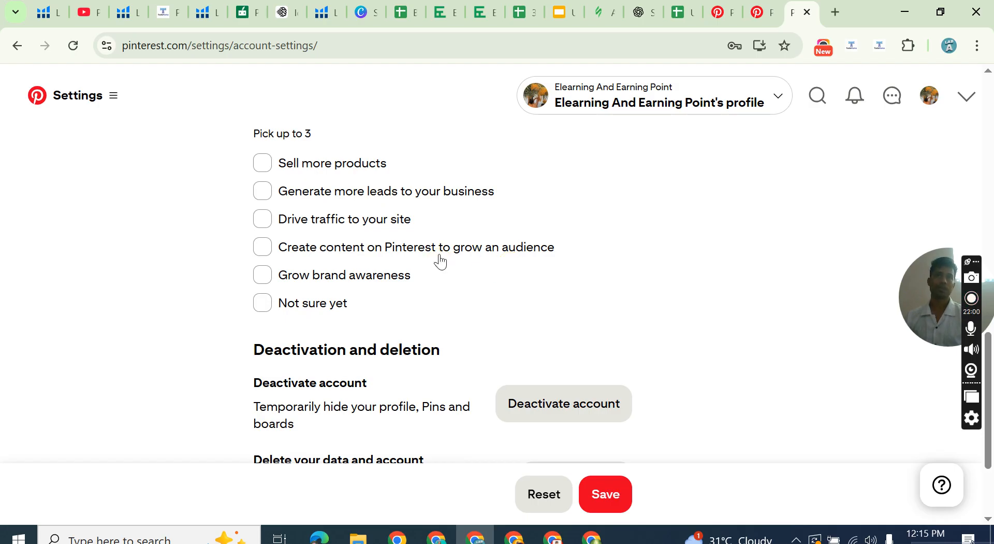
click(270, 196)
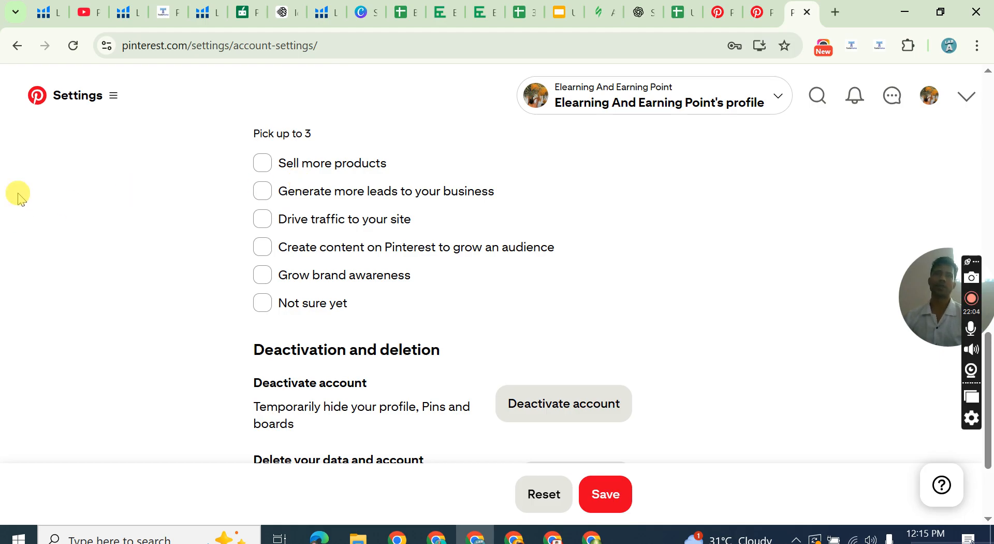
scroll(237, 242, up, 10)
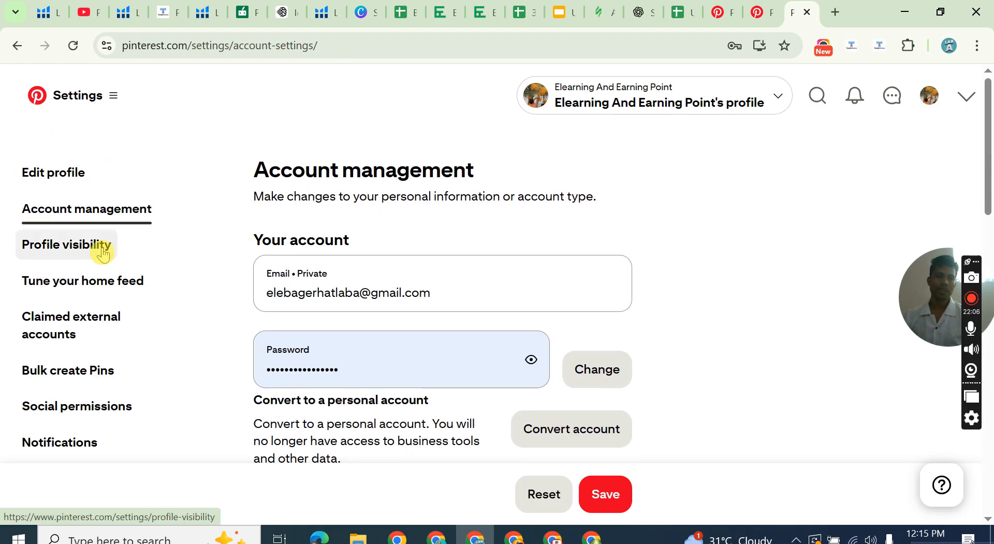
scroll(422, 257, down, 10)
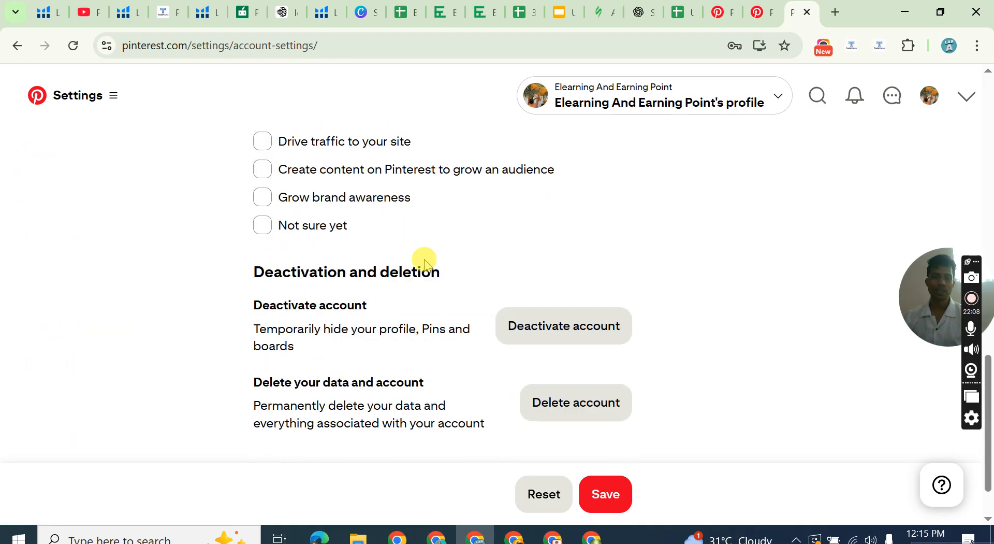
scroll(424, 262, up, 10)
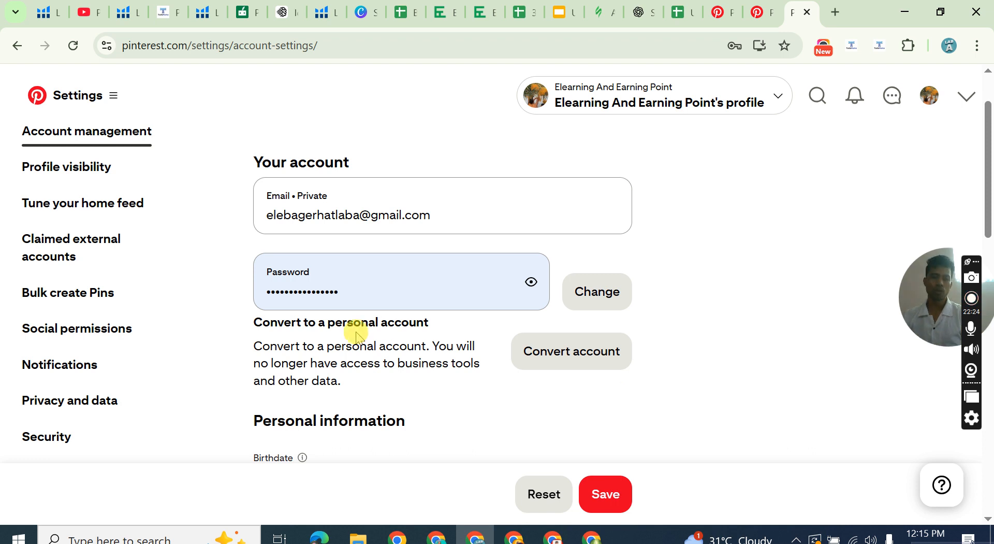
Select the business goals Sell more products, Generate more leads to your business and Drive traffic to your site, and save the account settings.
scroll(357, 334, down, 3)
scroll(365, 332, down, 5)
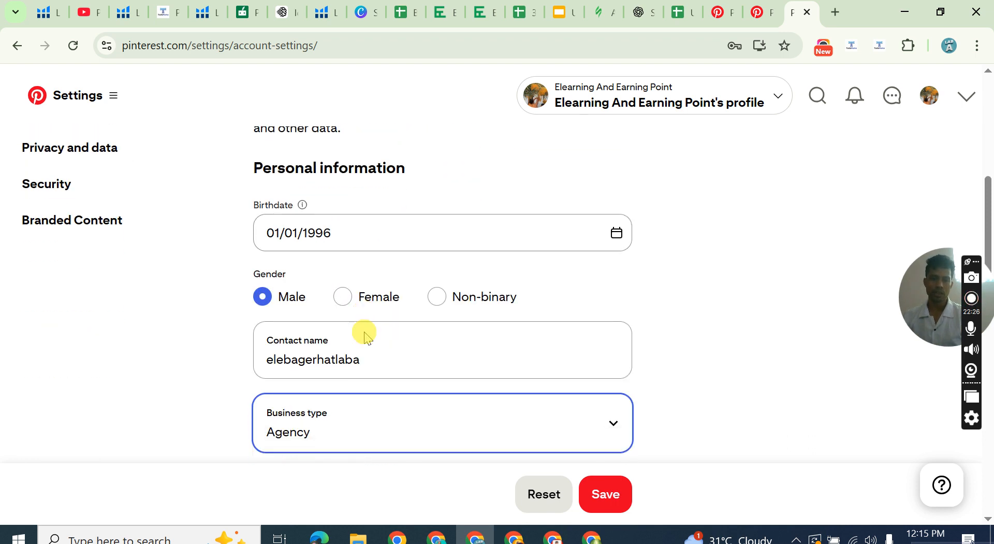
scroll(367, 338, down, 4)
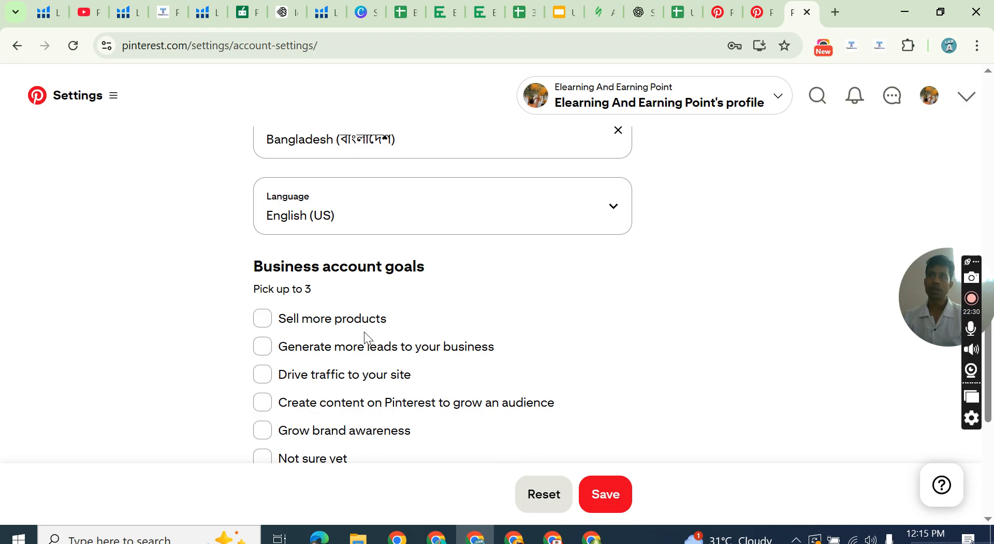
scroll(284, 325, down, 1)
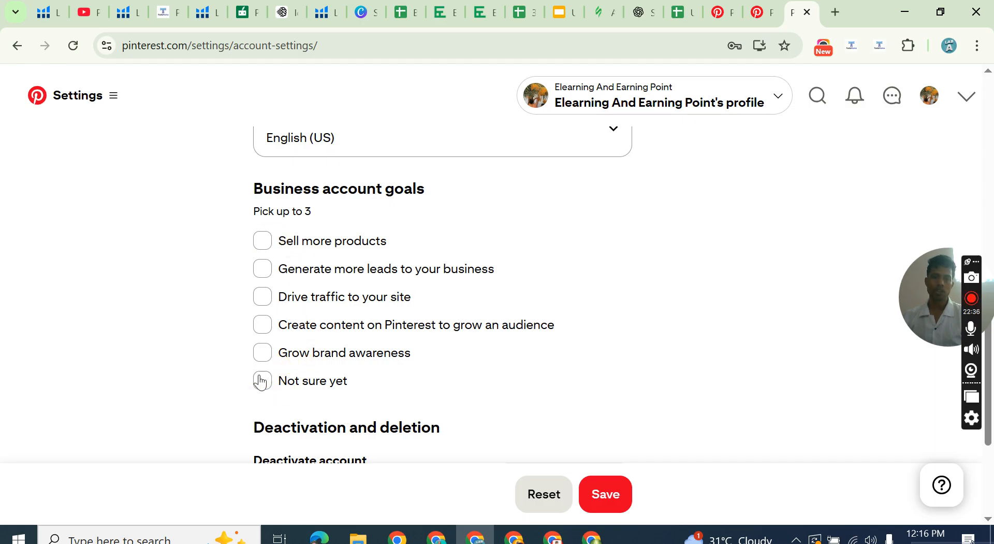
click(262, 240)
click(262, 268)
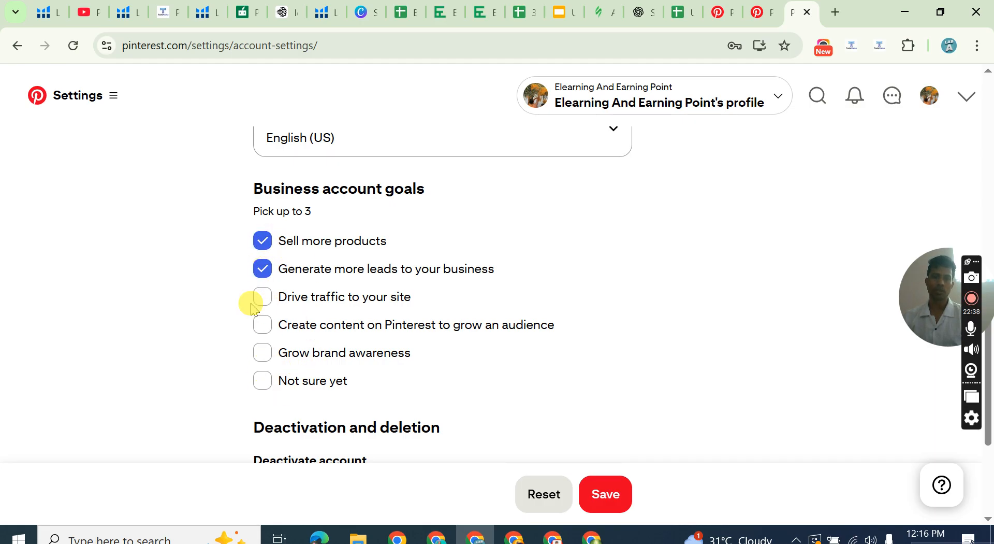
click(261, 297)
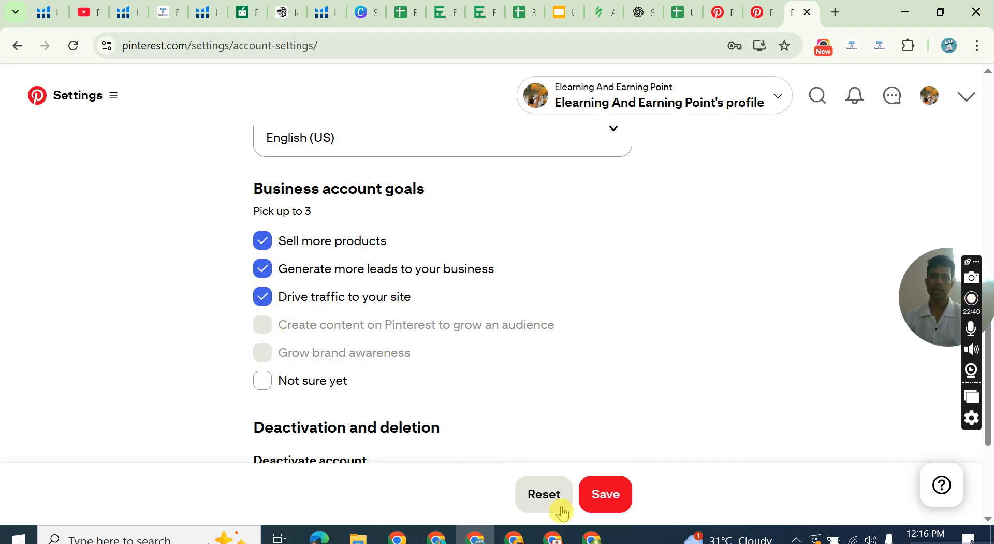
click(609, 496)
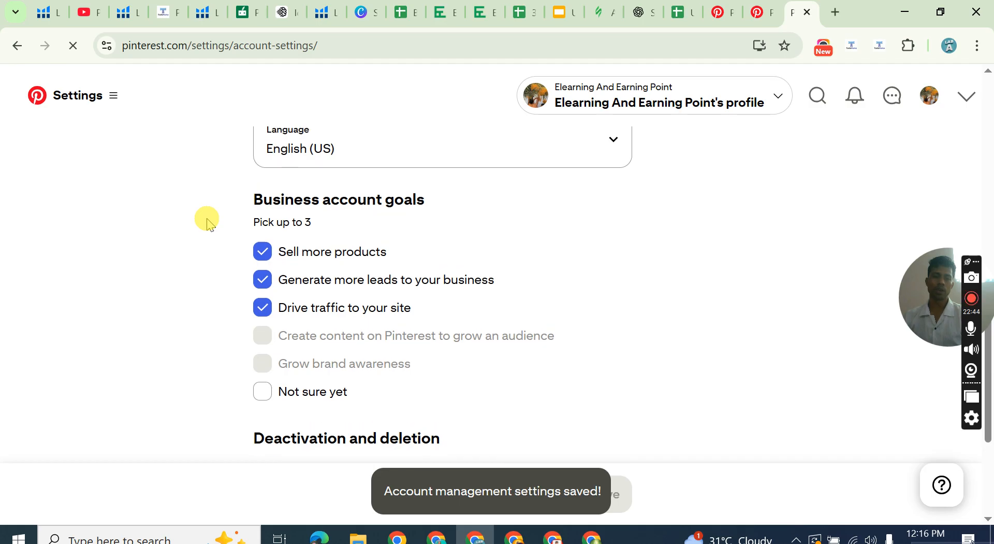
Open the profile visibility settings and review the private profile and search privacy options.
scroll(207, 220, up, 10)
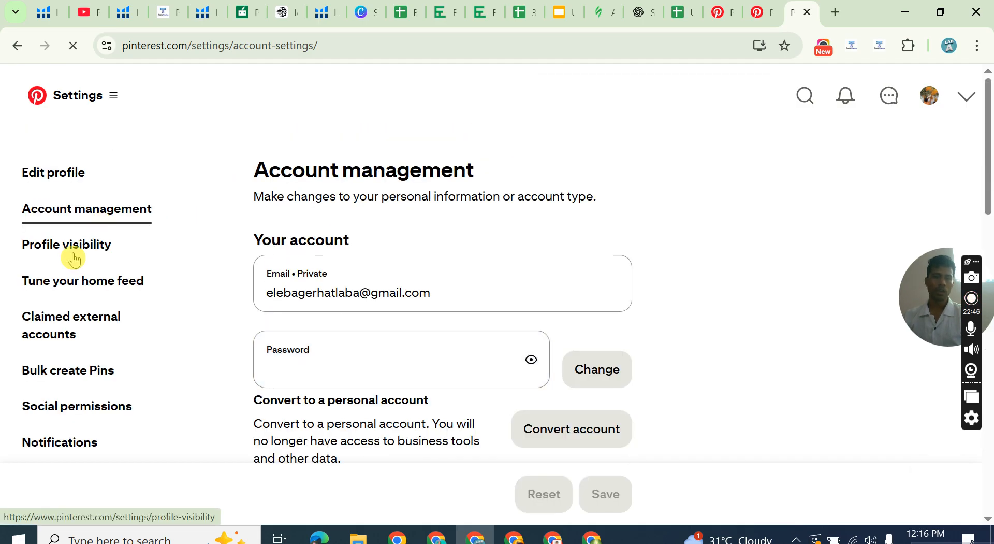
click(78, 248)
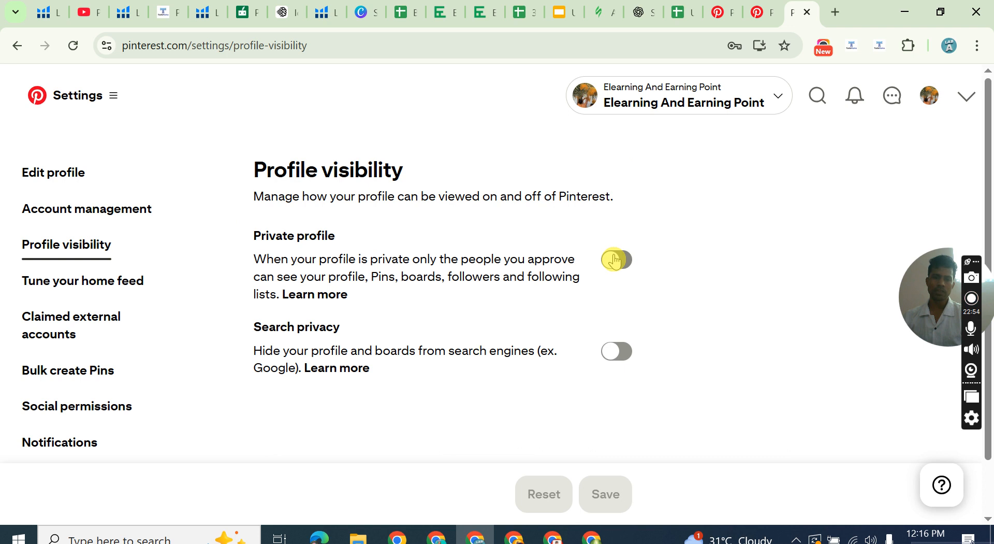
scroll(349, 251, down, 1)
scroll(348, 250, up, 1)
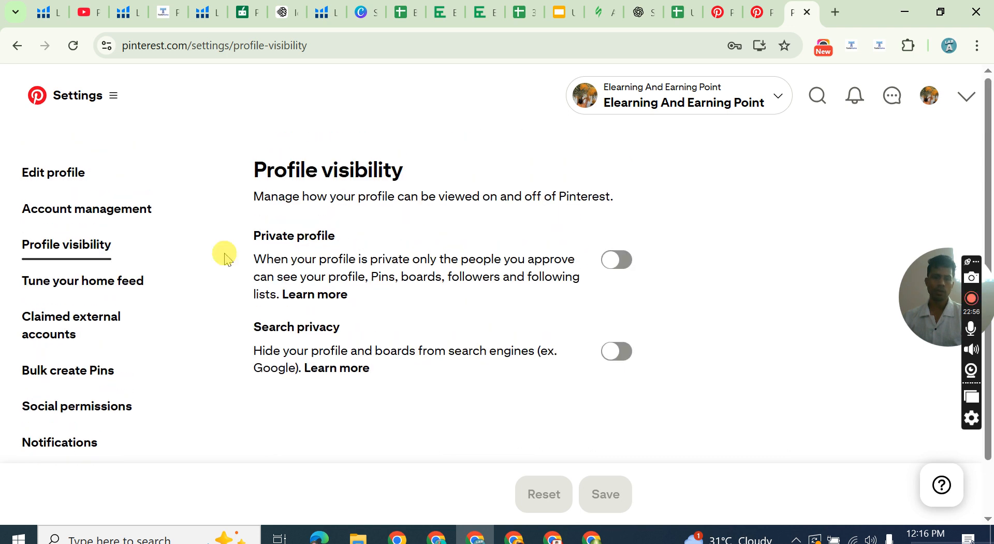
Open the home feed tuning settings and look over the activity, interests, boards and following sections.
click(102, 289)
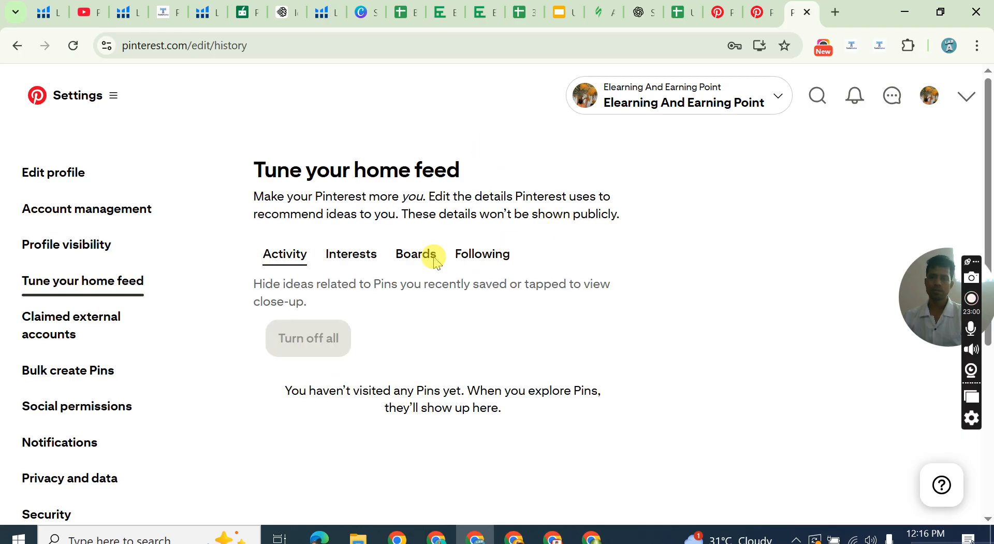
scroll(419, 267, down, 5)
scroll(419, 268, up, 5)
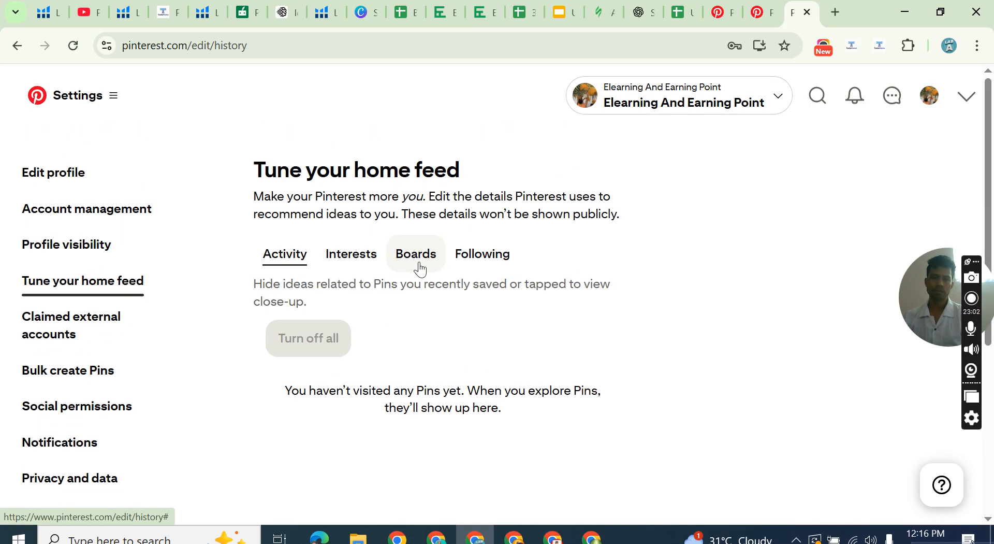
Open the claimed external accounts settings and review the Instagram, website and Loja Integrada connection options.
click(42, 322)
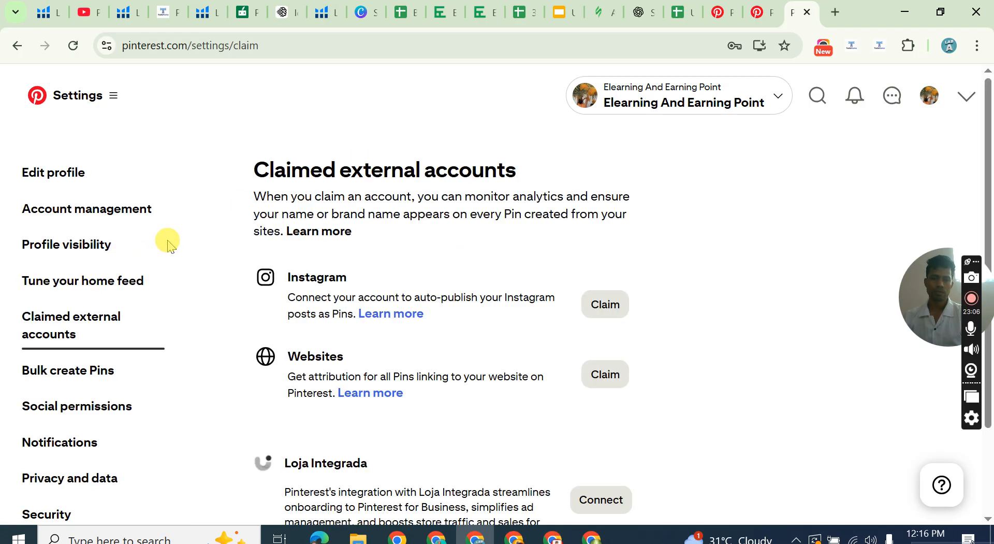
scroll(156, 255, down, 1)
scroll(158, 256, down, 1)
scroll(365, 204, up, 2)
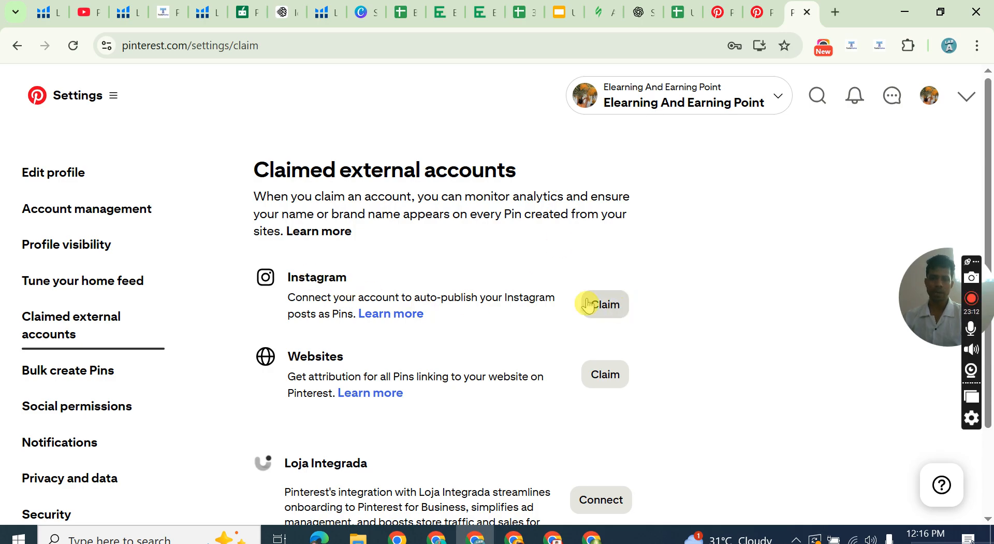
scroll(373, 264, down, 2)
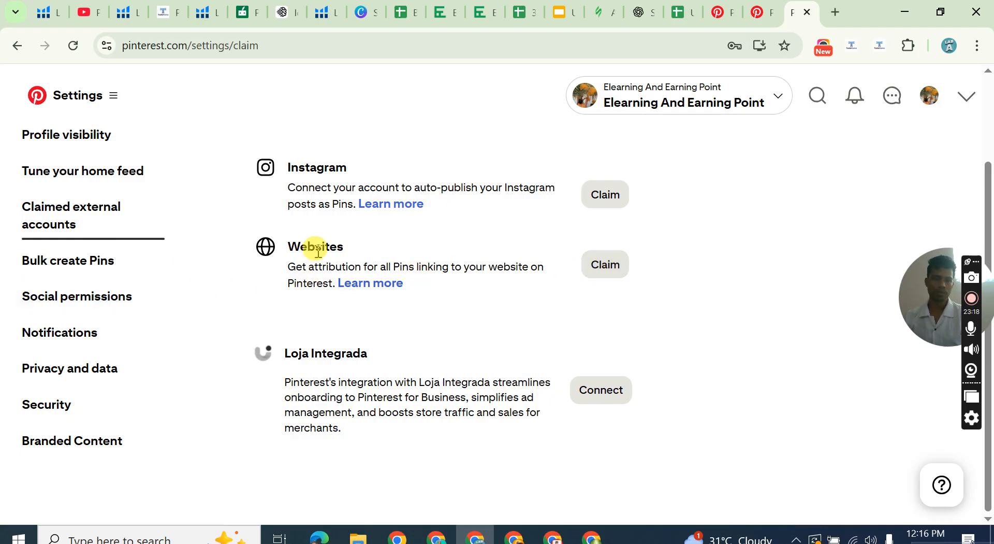
scroll(319, 253, up, 2)
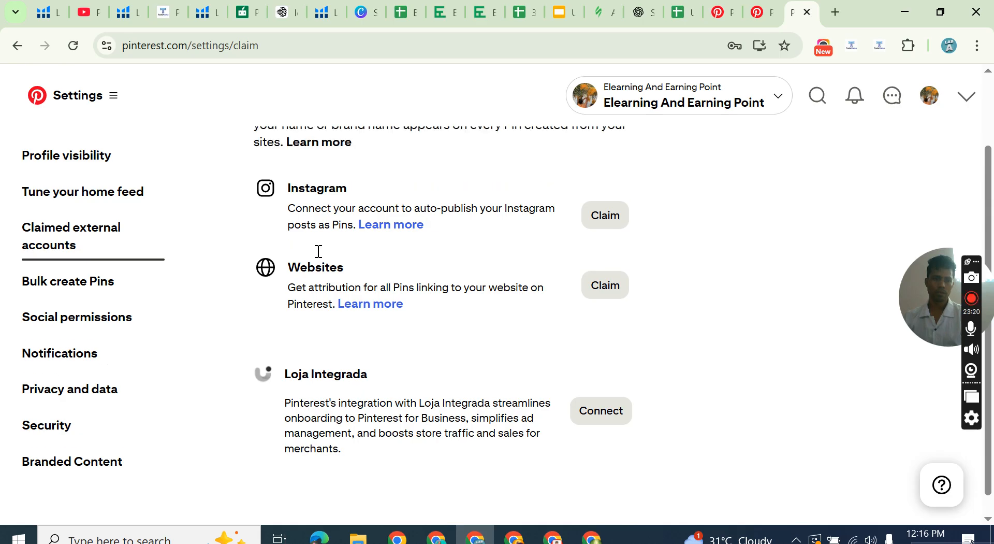
Open the profile editing settings and review the photo, name, website, username and contact fields.
click(179, 159)
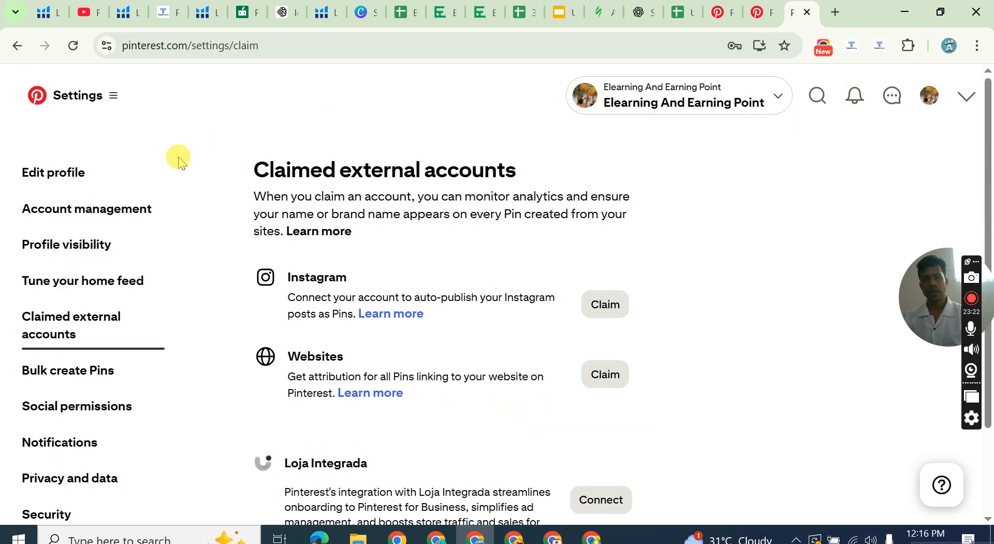
click(78, 172)
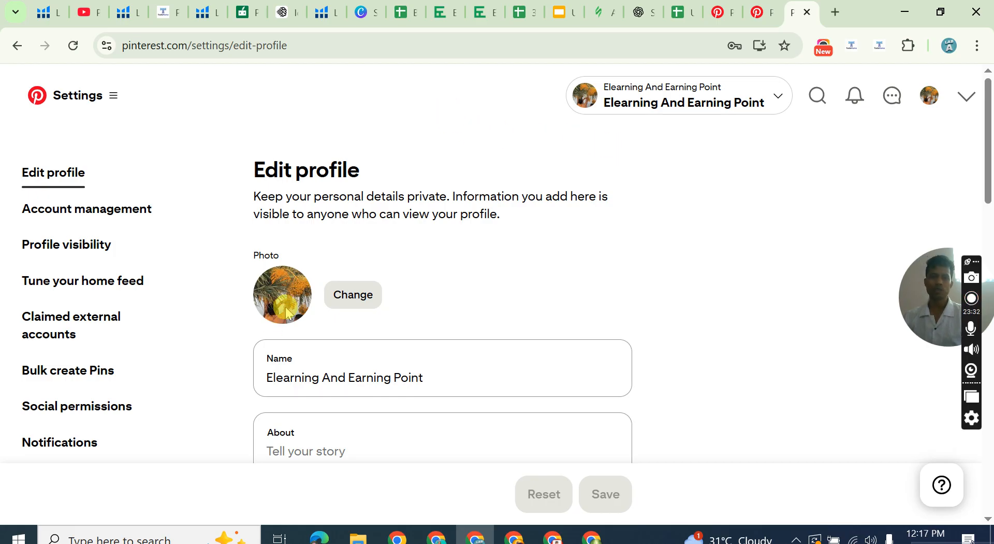
scroll(442, 315, up, 3)
scroll(443, 318, up, 1)
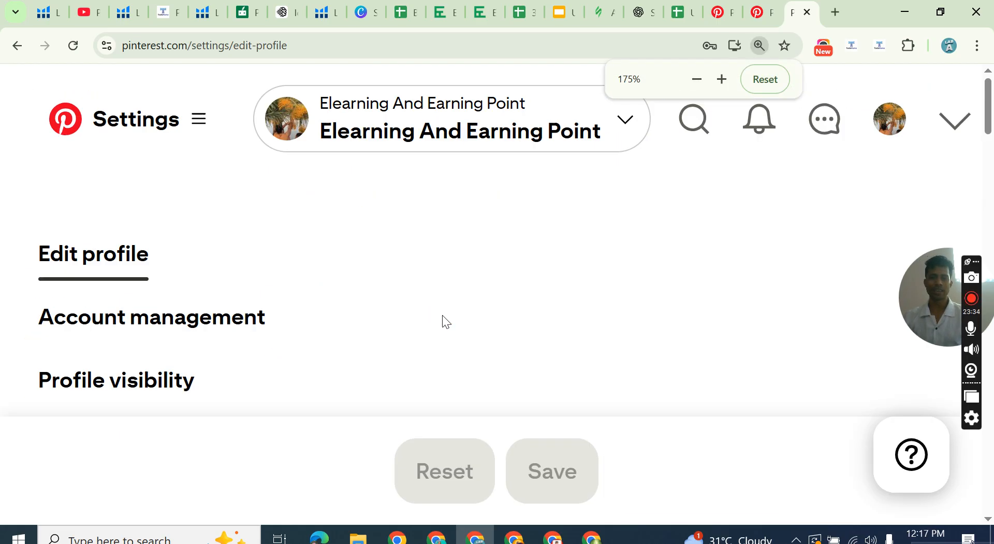
scroll(444, 320, down, 17)
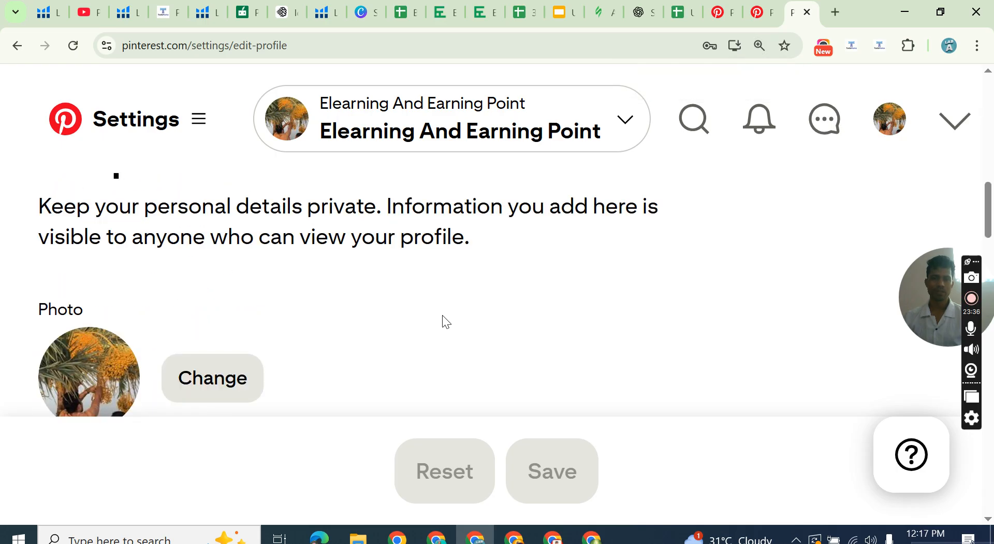
scroll(444, 319, up, 3)
scroll(89, 217, up, 2)
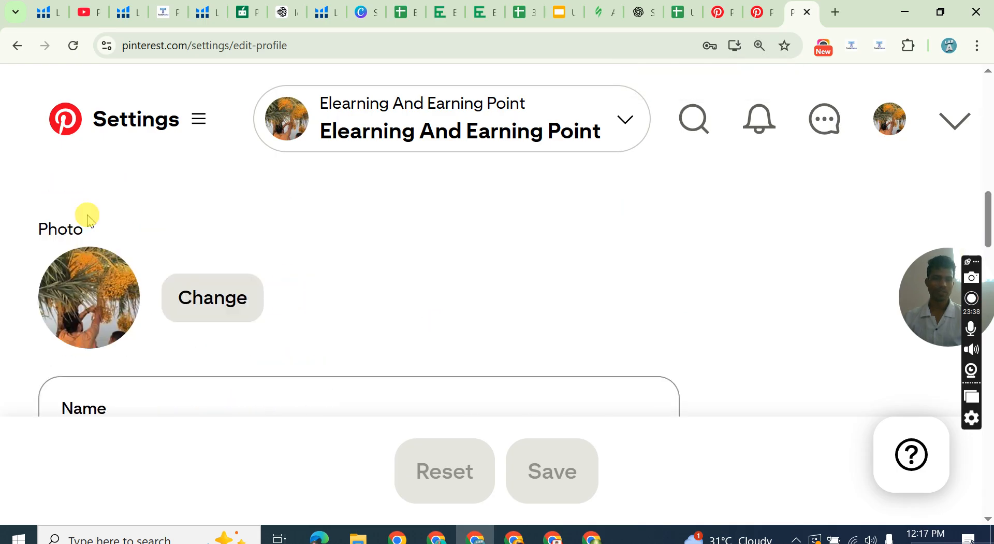
key(ctrl+minus)
key(ctrl+minus)
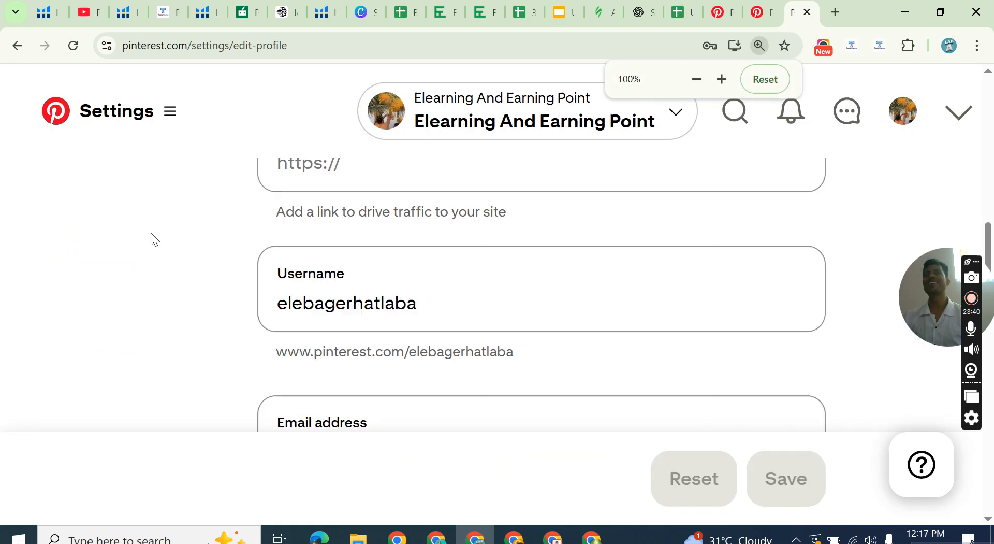
Close the Pinterest settings and Pinterest Business tabs and switch to the other Chrome window.
click(807, 11)
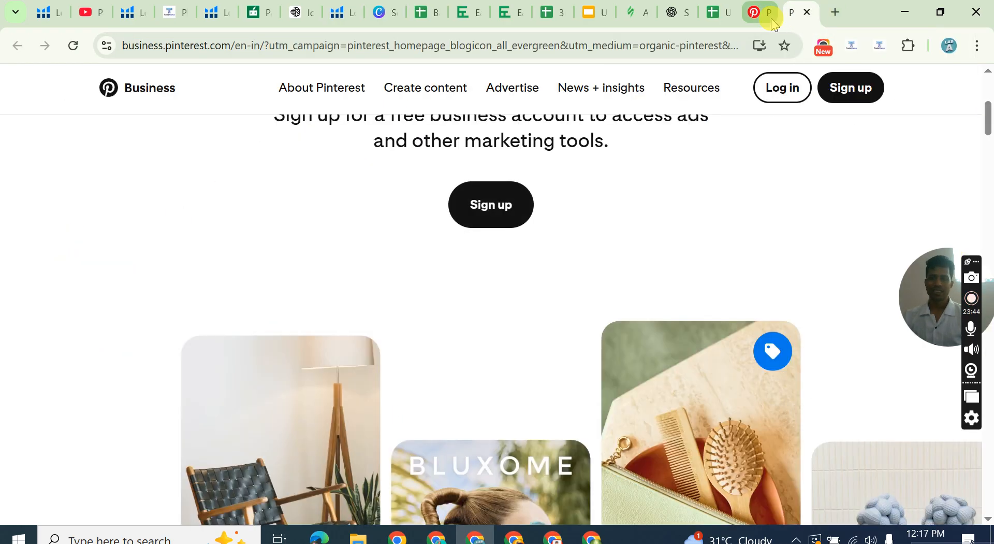
click(806, 11)
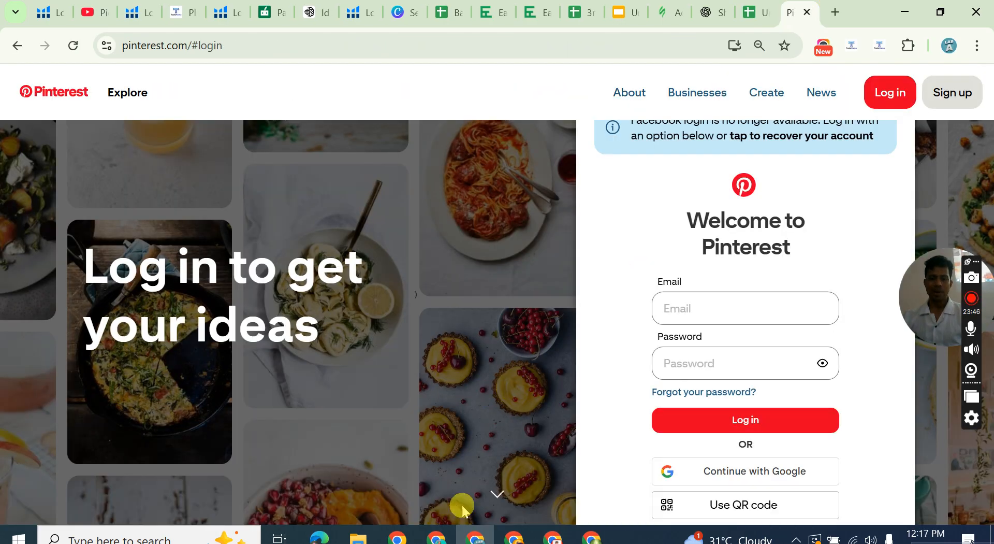
click(436, 538)
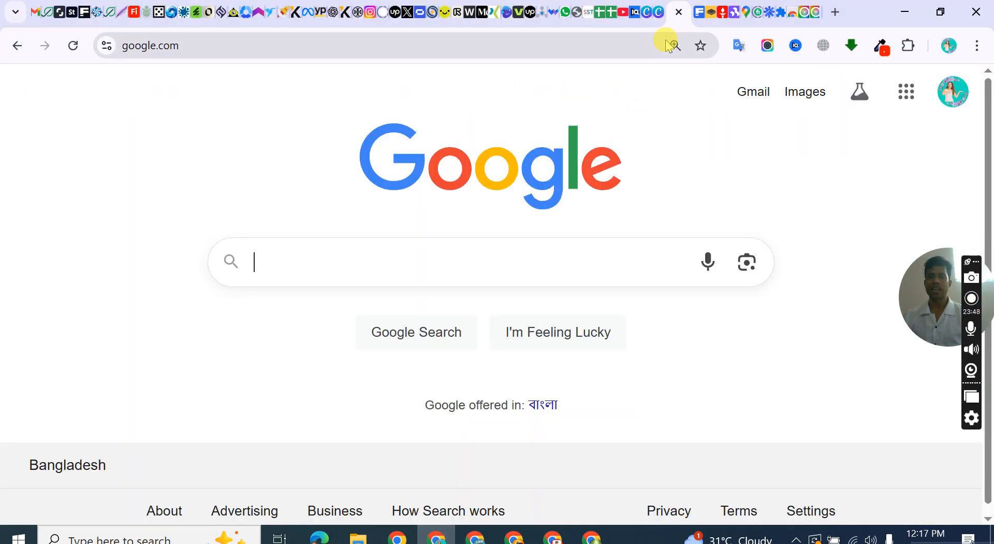
Search Google for "pineterest" and open the Pinterest website from the results.
click(415, 40)
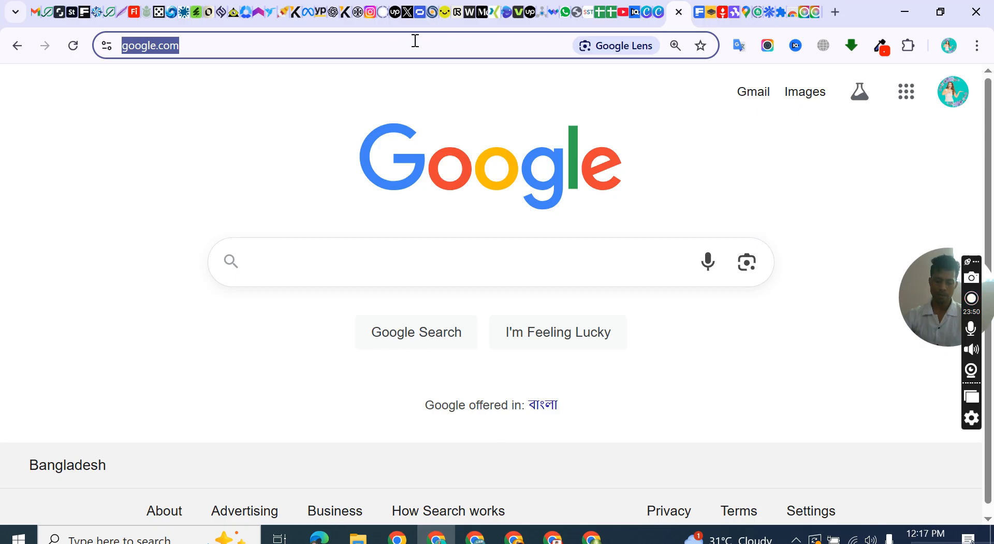
text(pineterest)
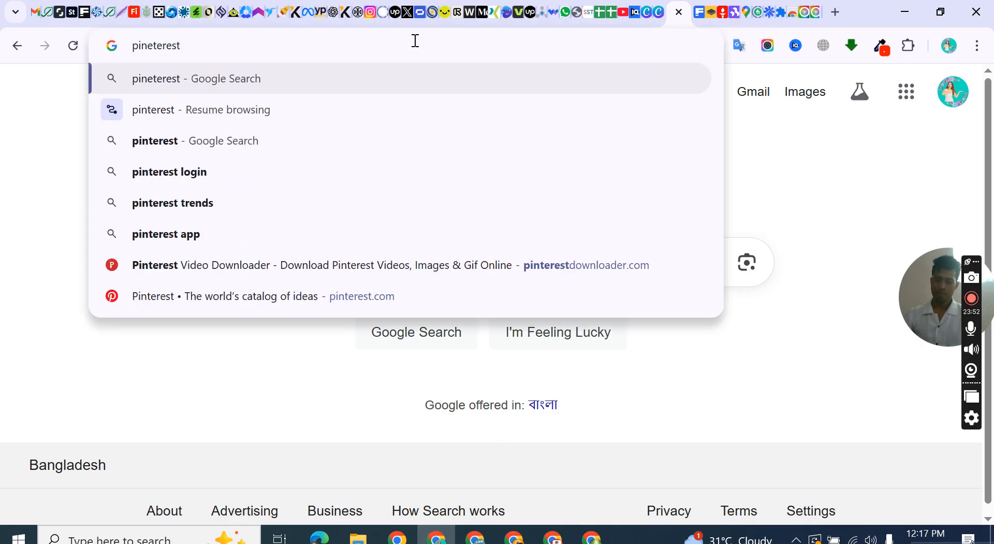
key(Return)
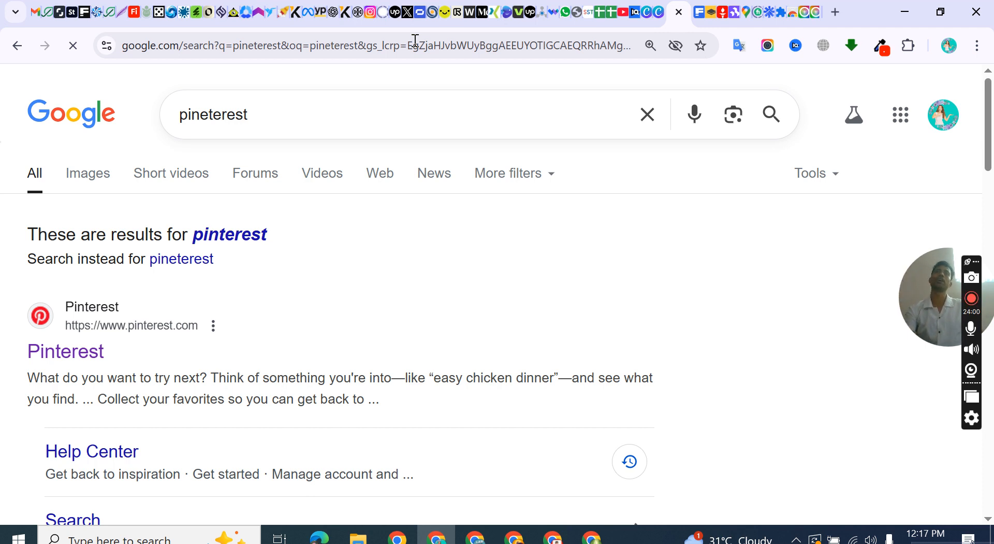
click(63, 367)
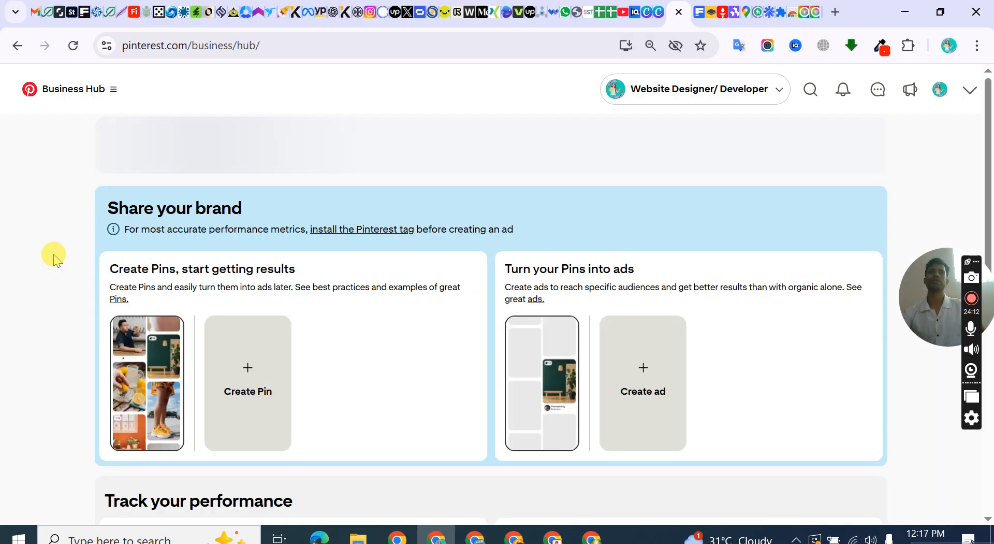
Open the public profile of the Website Designer/ Developer business account and examine its monthly views figure.
click(968, 90)
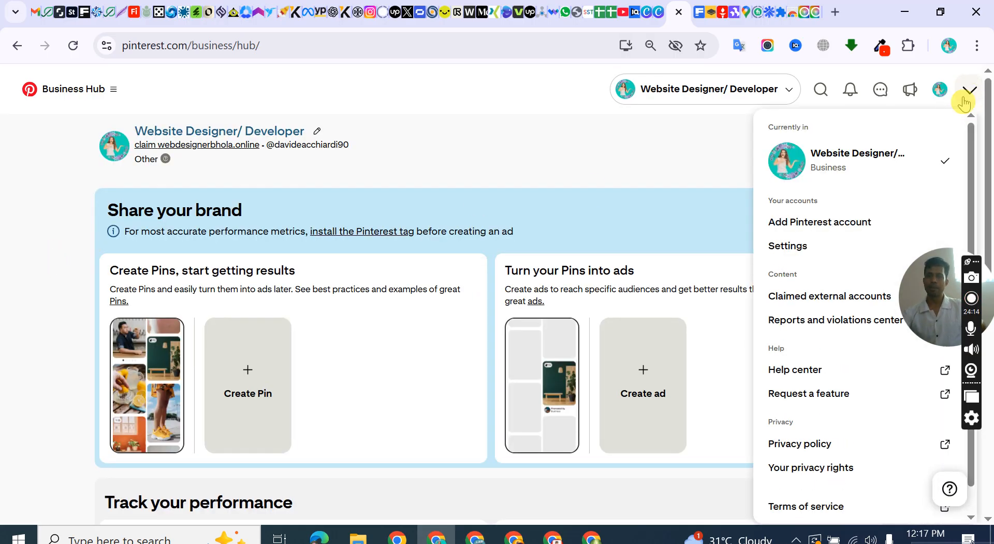
click(839, 168)
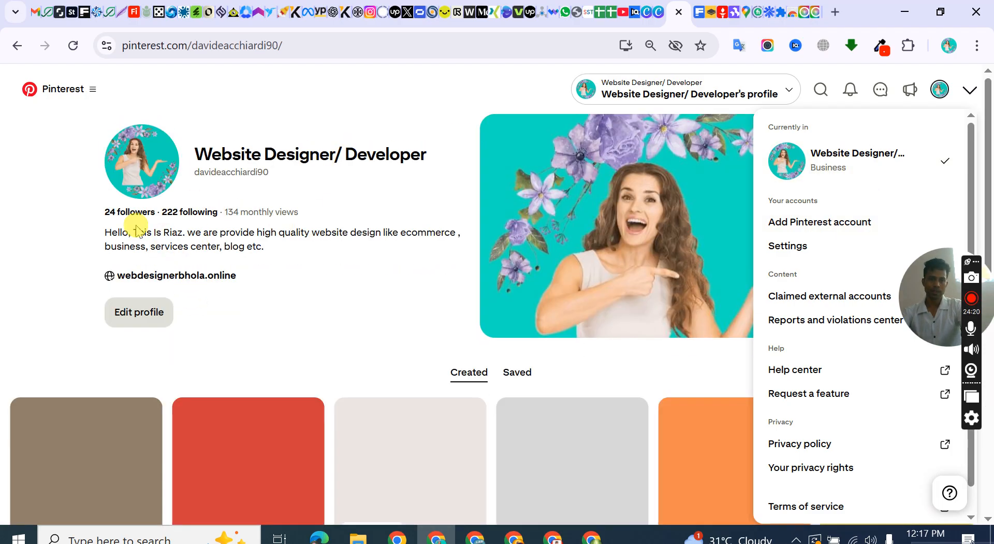
key(ctrl+plus)
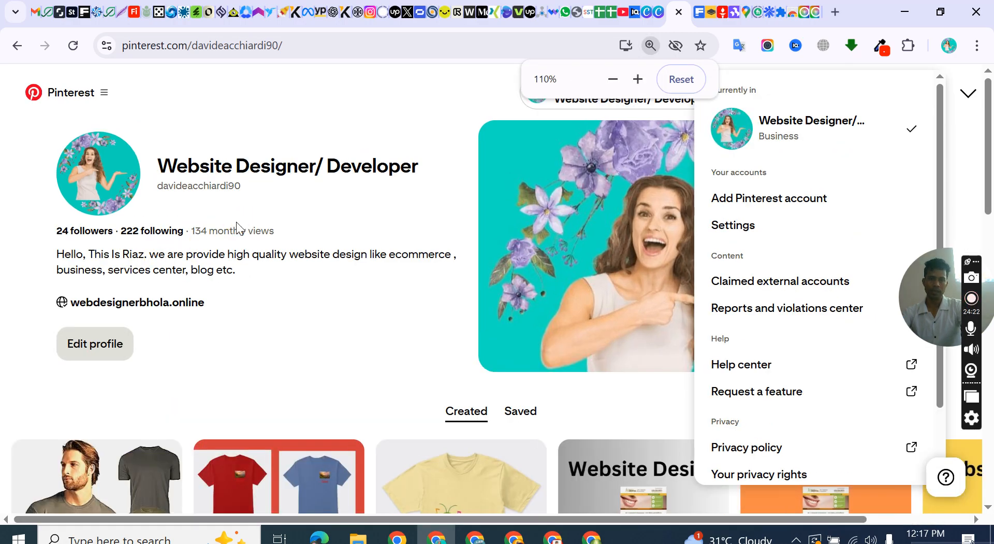
key(ctrl+plus)
click(300, 145)
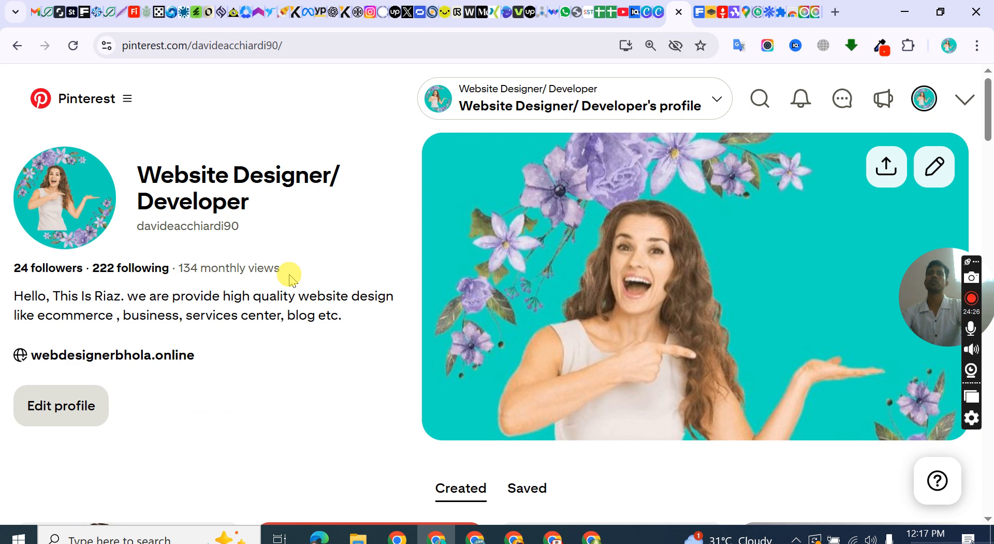
drag(292, 277, 178, 267)
drag(285, 267, 180, 267)
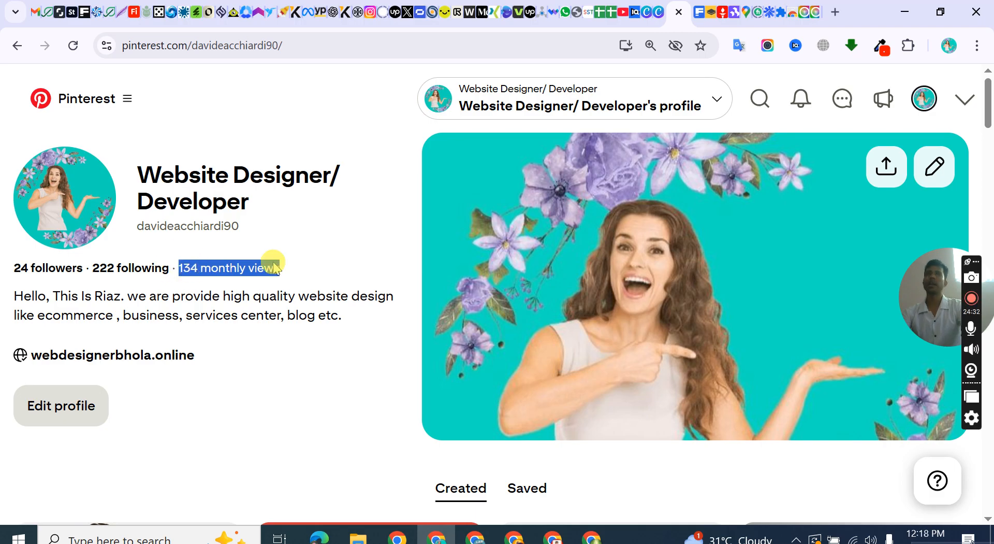
drag(285, 267, 177, 274)
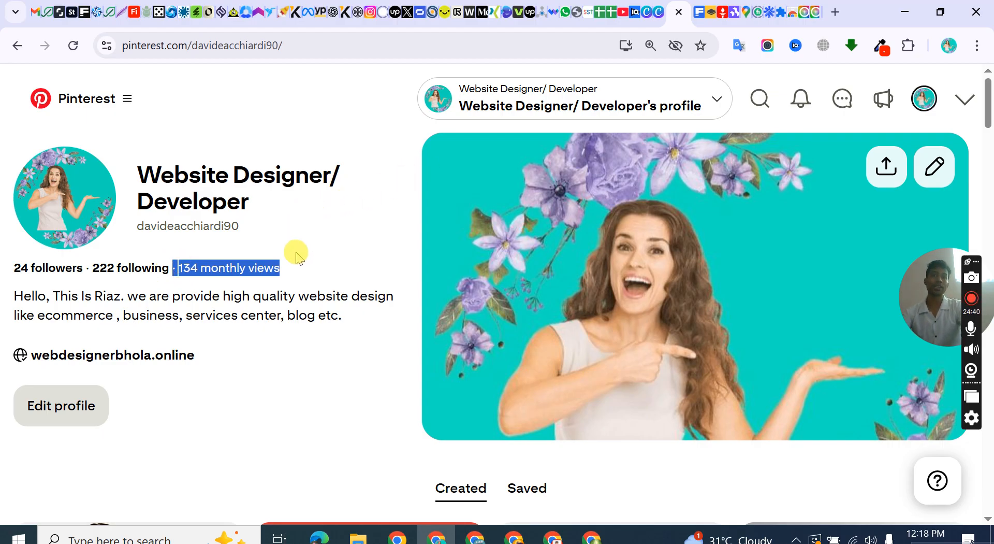
click(205, 284)
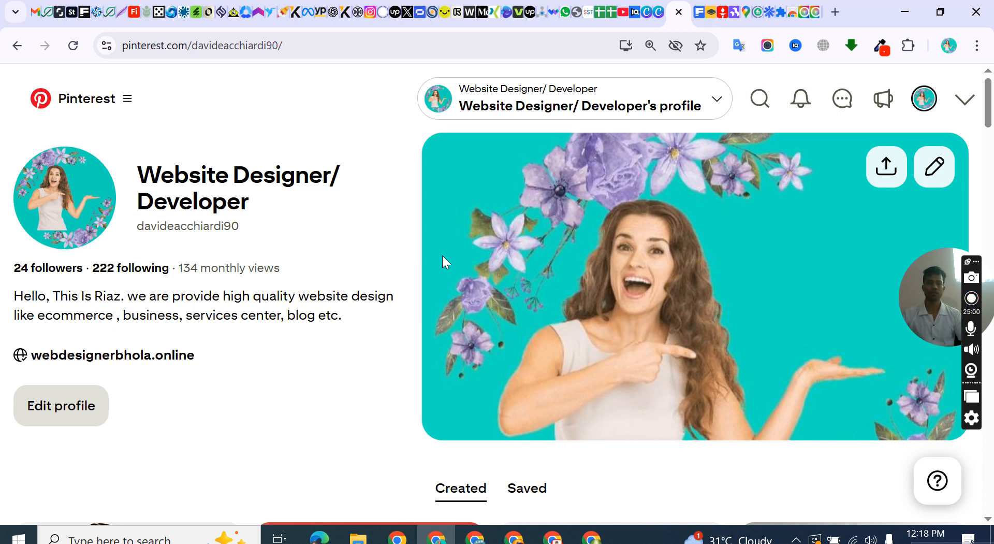
Look through the created Pins on the Website Designer/ Developer profile and examine their view, save and click statistics.
scroll(460, 222, down, 5)
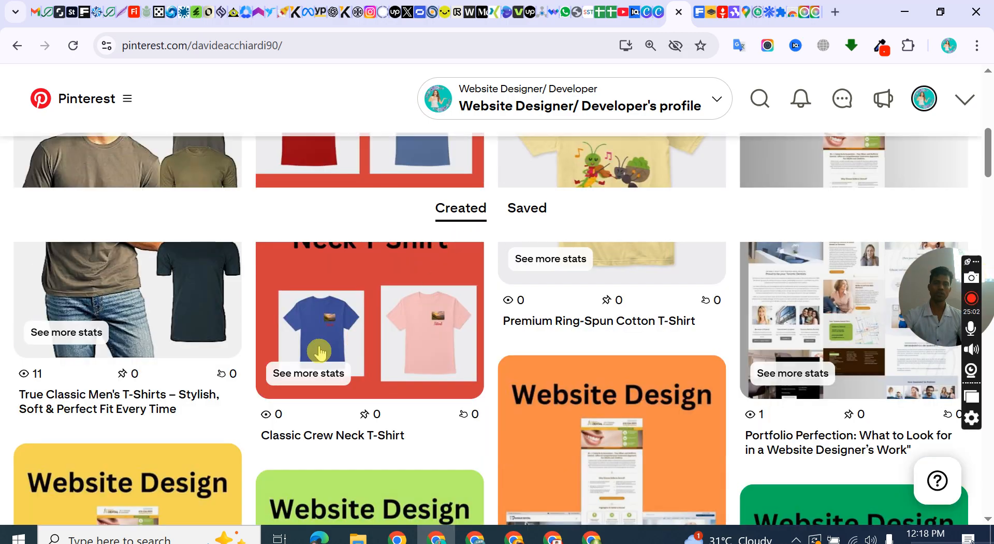
scroll(270, 317, up, 3)
scroll(540, 293, up, 5)
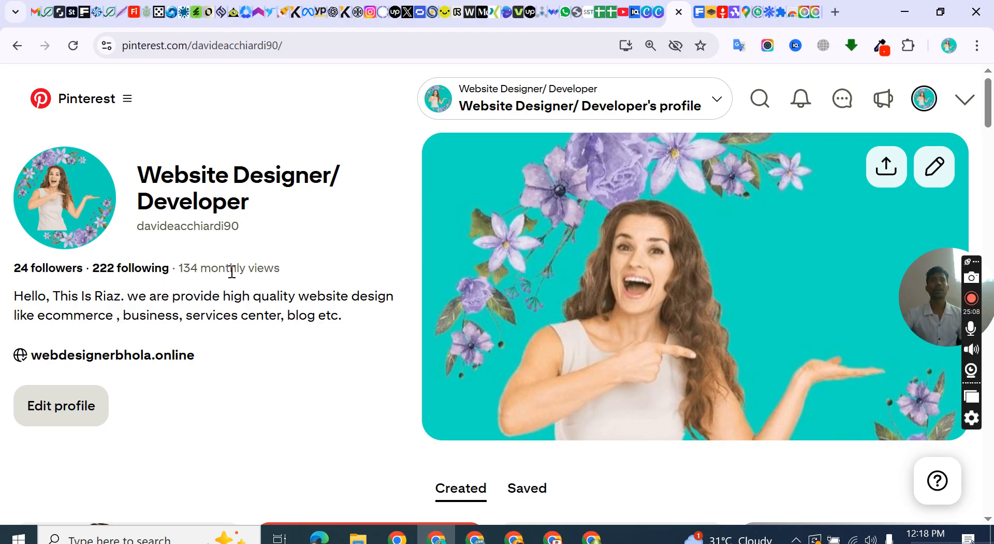
scroll(524, 280, down, 5)
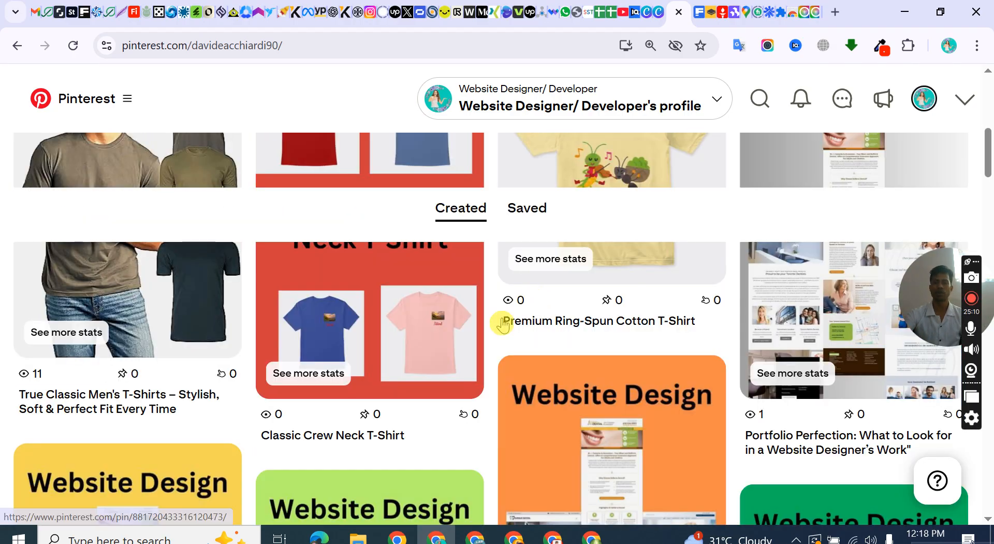
scroll(511, 304, up, 5)
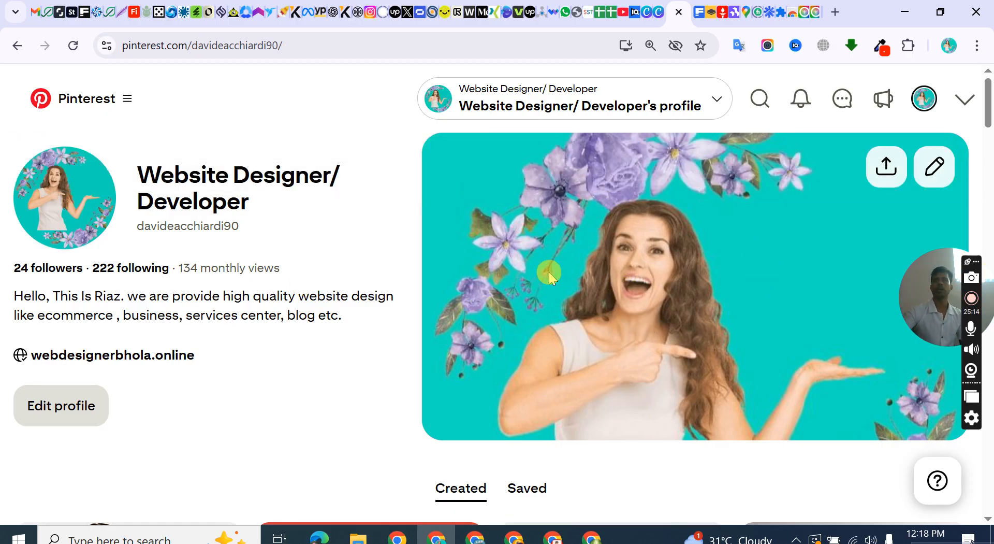
scroll(553, 268, down, 5)
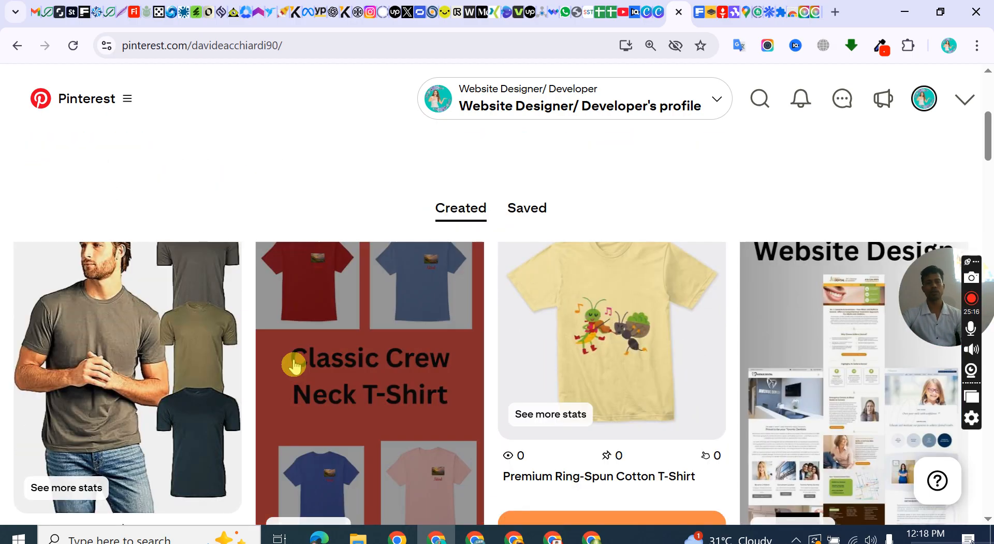
scroll(358, 365, up, 1)
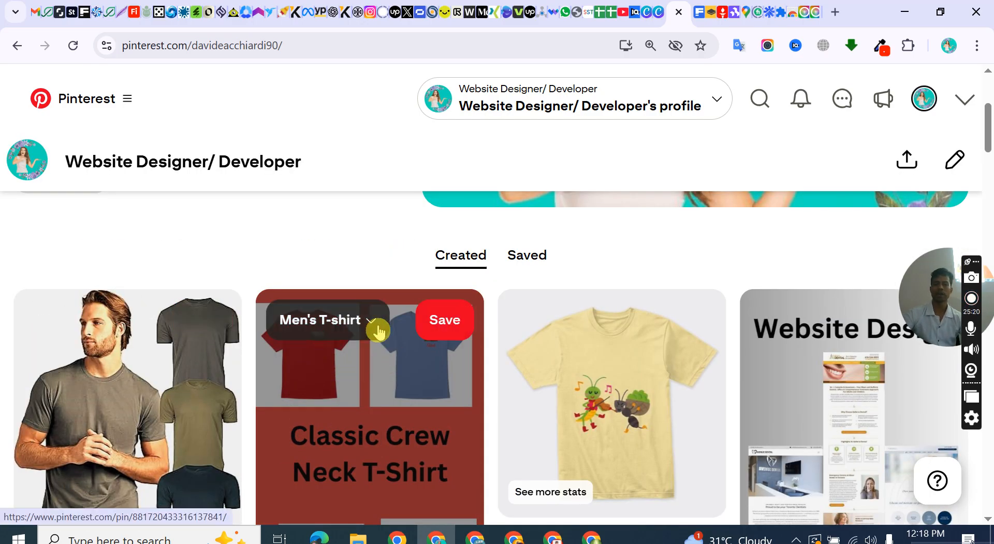
scroll(357, 402, down, 3)
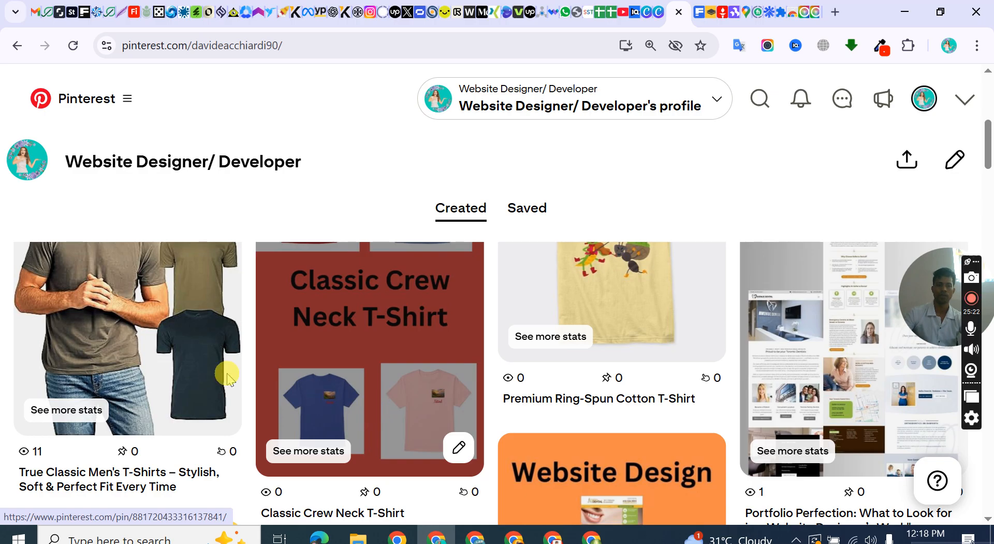
scroll(160, 393, down, 2)
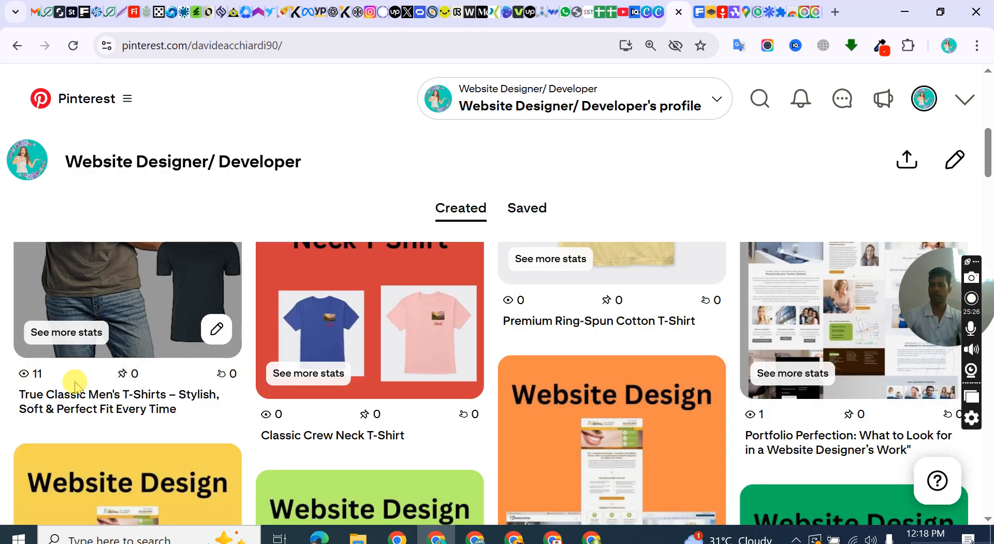
scroll(562, 363, down, 5)
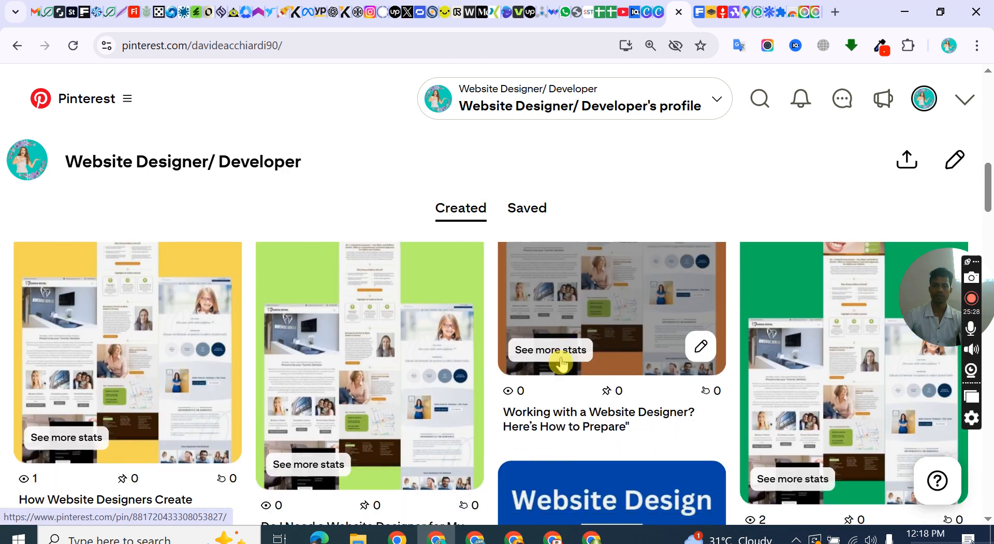
scroll(562, 362, down, 10)
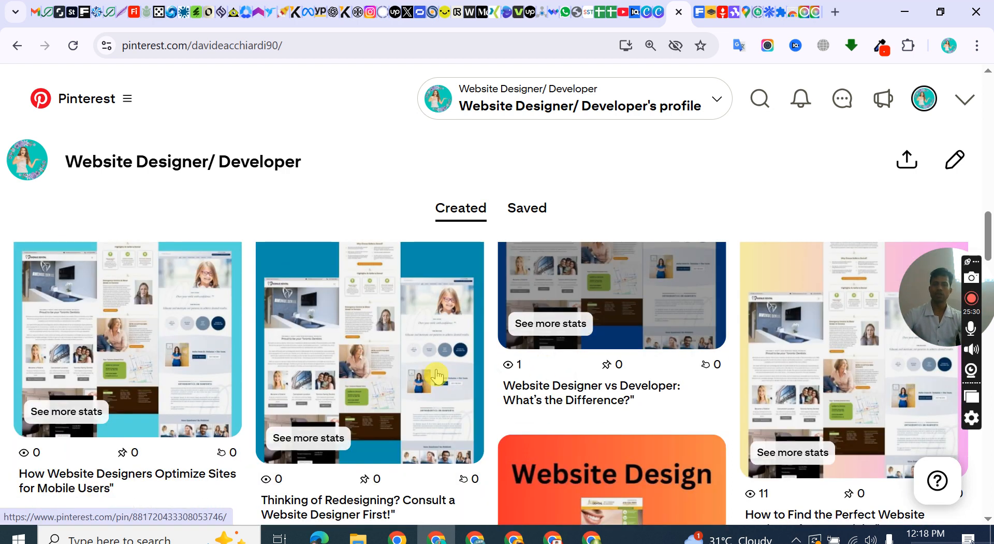
scroll(438, 376, down, 10)
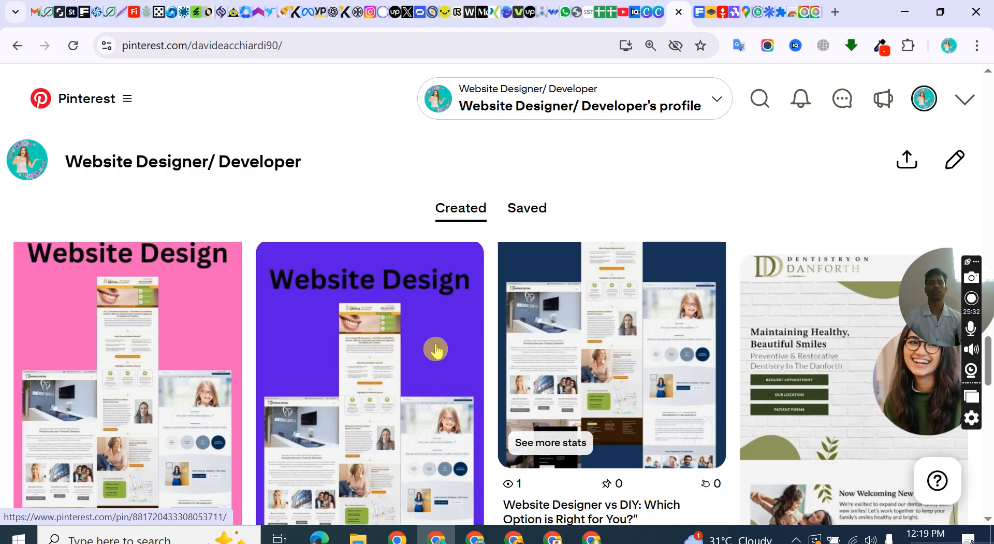
scroll(436, 350, down, 10)
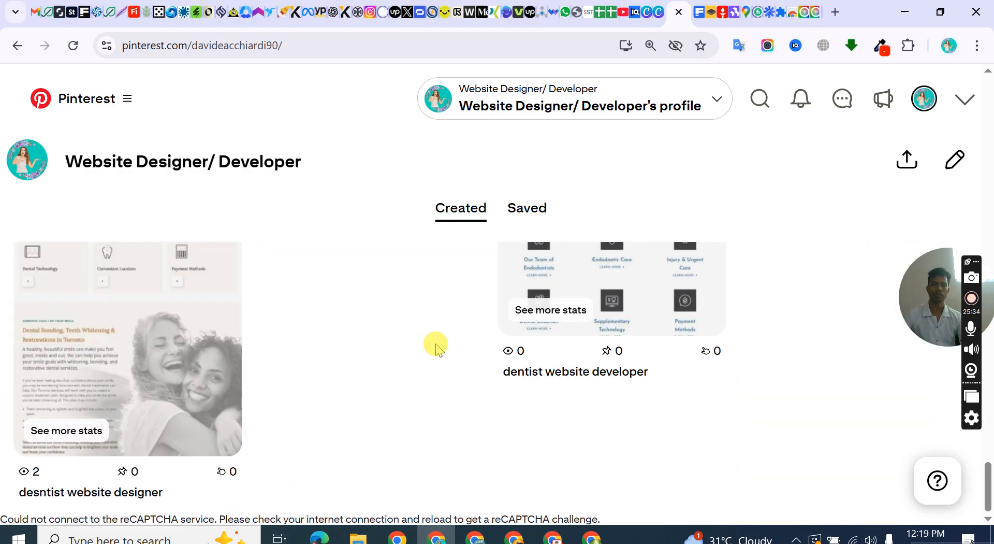
scroll(435, 345, down, 3)
scroll(436, 346, down, 5)
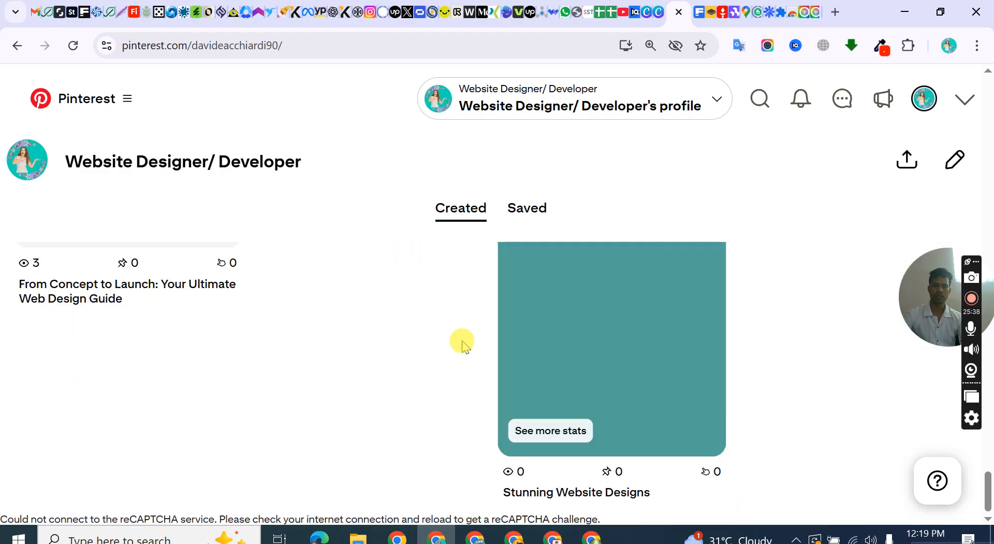
scroll(462, 342, up, 15)
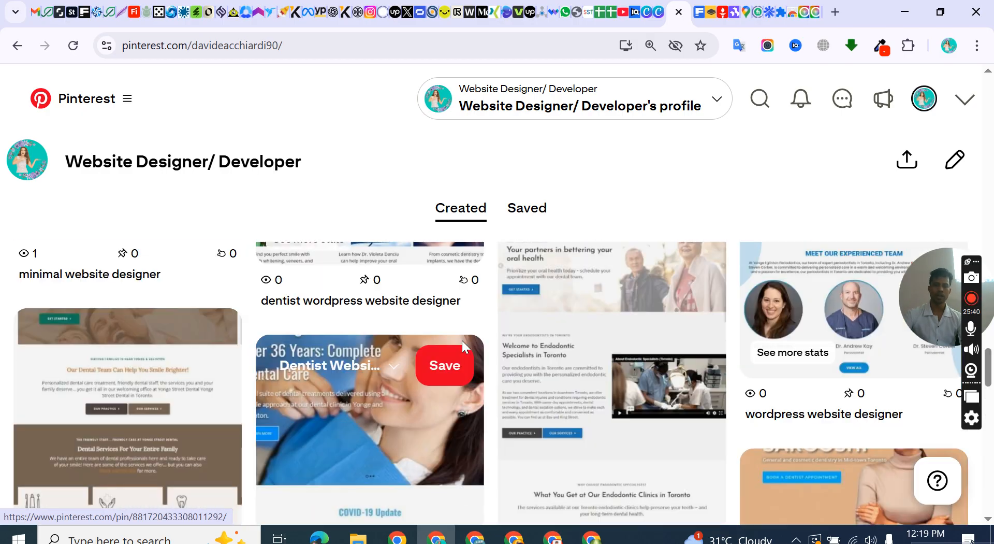
scroll(610, 332, up, 5)
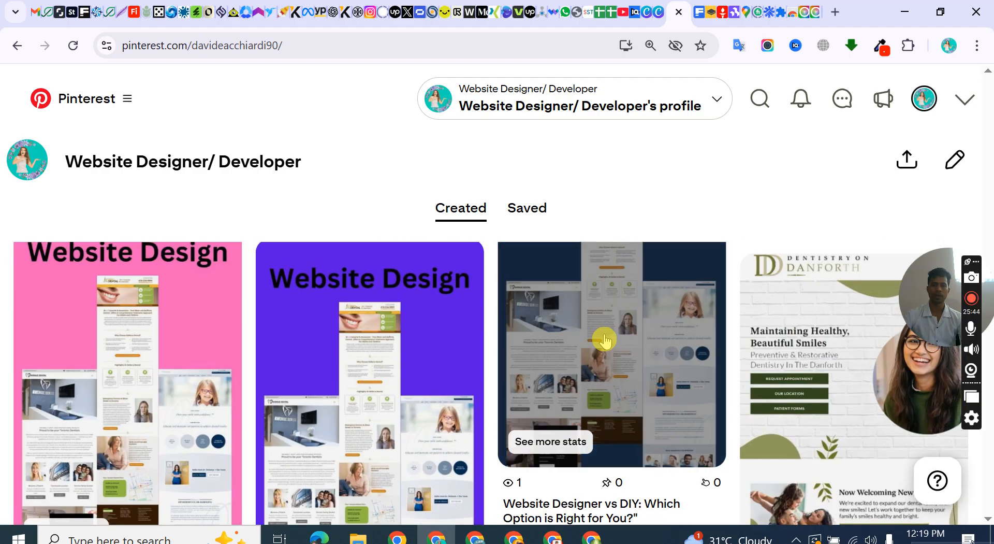
Look through the Samsung Galaxy A35 5G and A15 Pins among the profile's created Pins and examine their statistics.
scroll(575, 367, down, 10)
scroll(576, 366, down, 5)
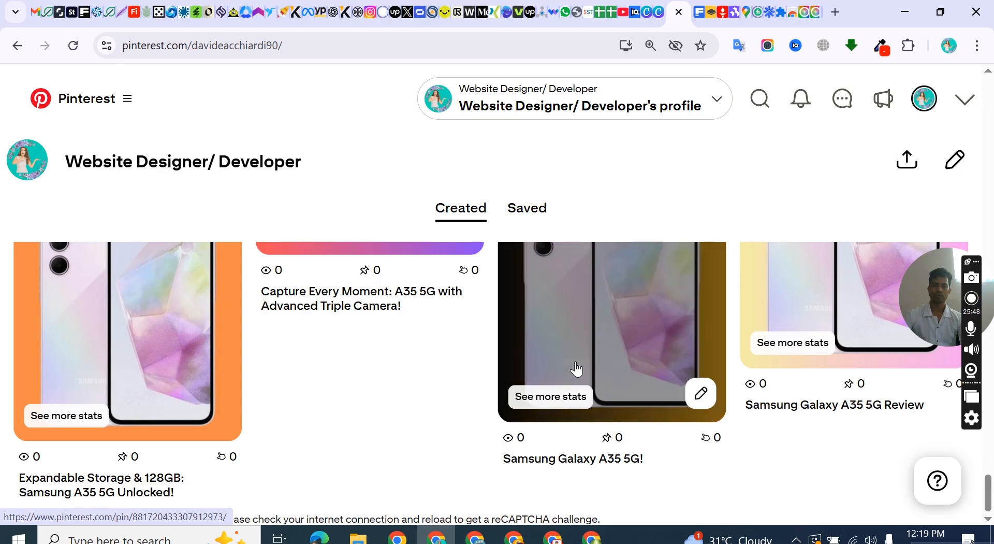
scroll(573, 368, up, 5)
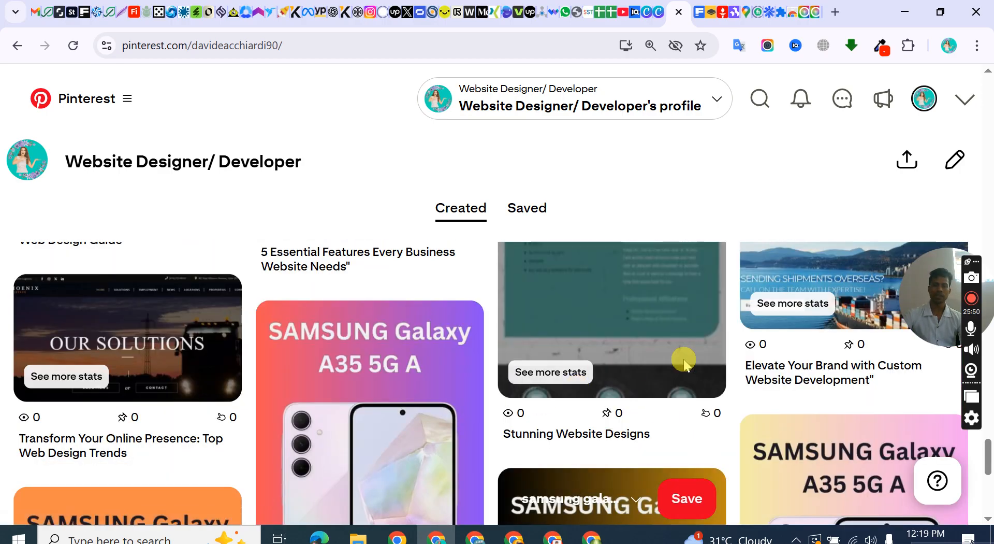
scroll(684, 359, down, 5)
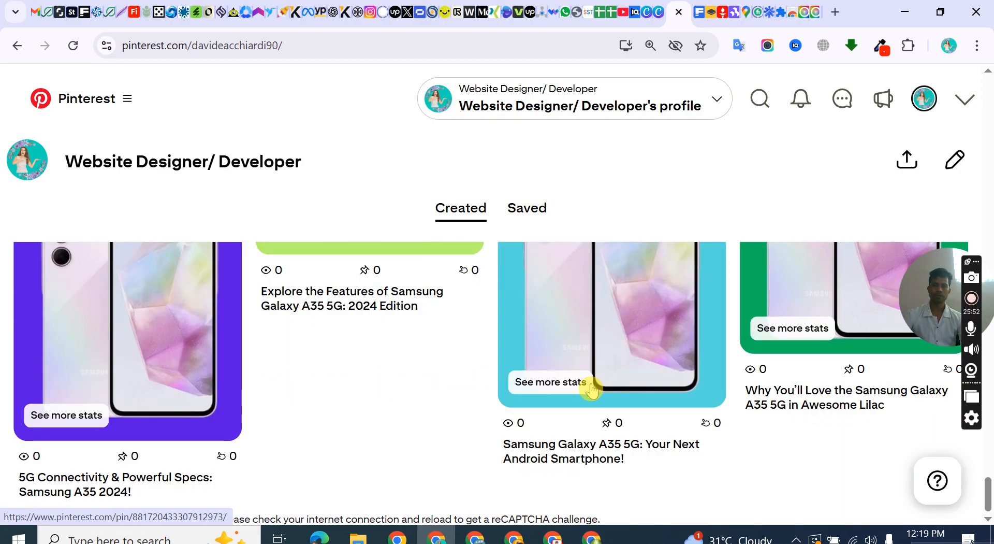
scroll(592, 391, down, 2)
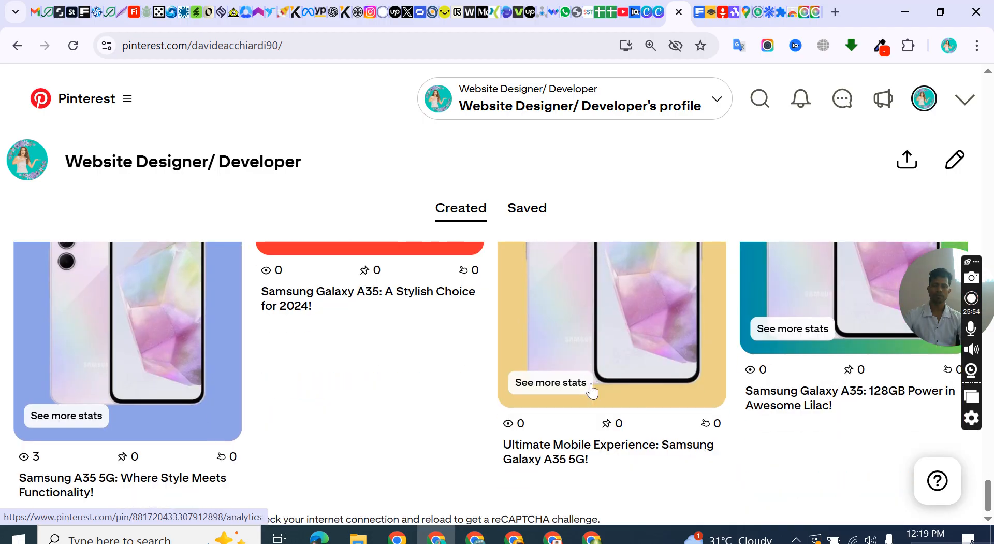
scroll(592, 391, down, 3)
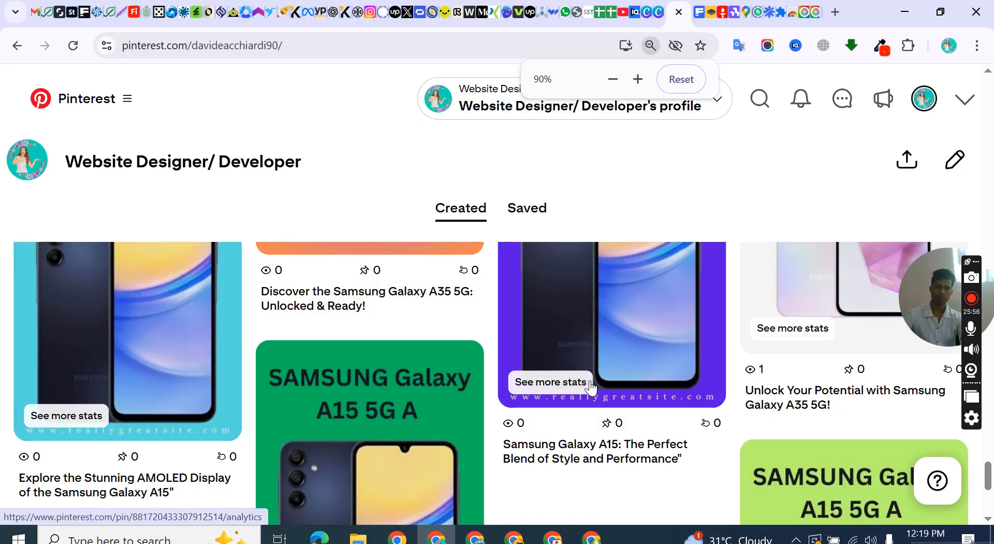
Reduce the page zoom to 75% and look through the remaining created Pins in the wider layout.
key(ctrl+minus)
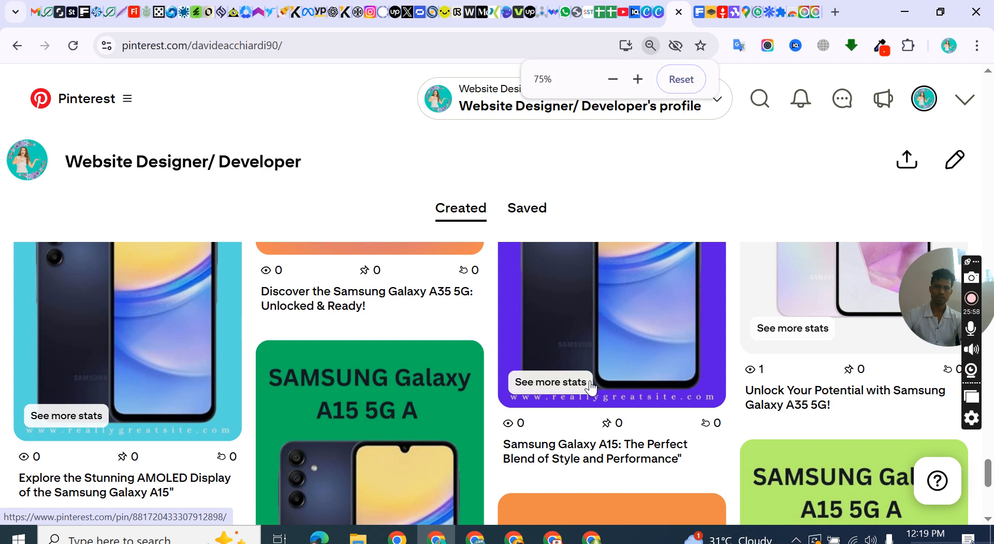
key(ctrl+minus)
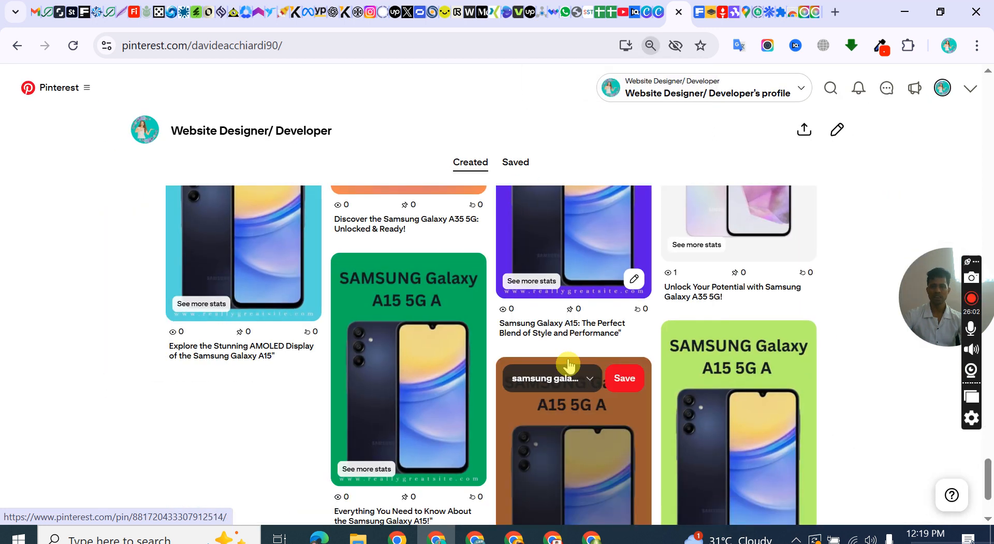
key(ctrl+plus)
key(ctrl+plus)
key(ctrl+plus)
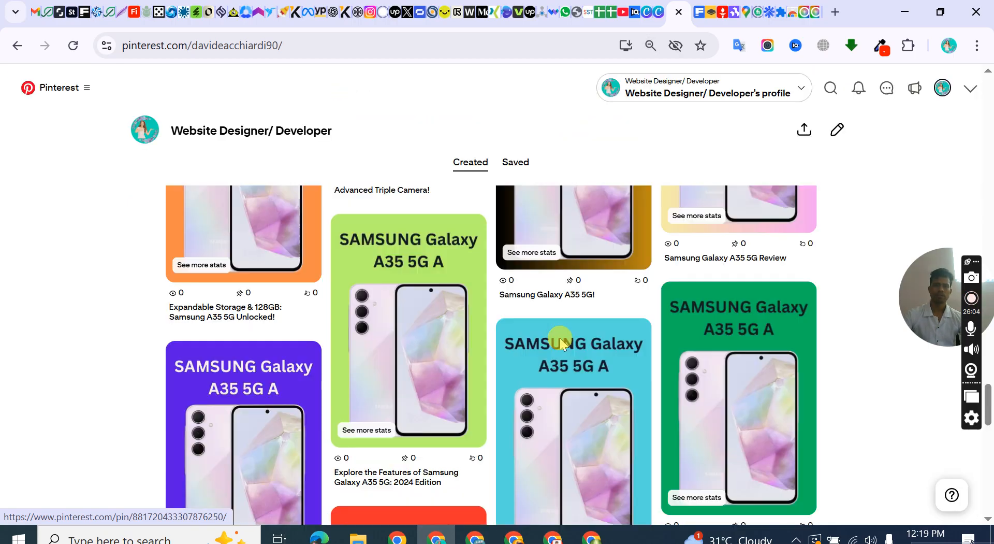
scroll(560, 337, up, 1)
scroll(560, 338, down, 3)
scroll(560, 339, down, 5)
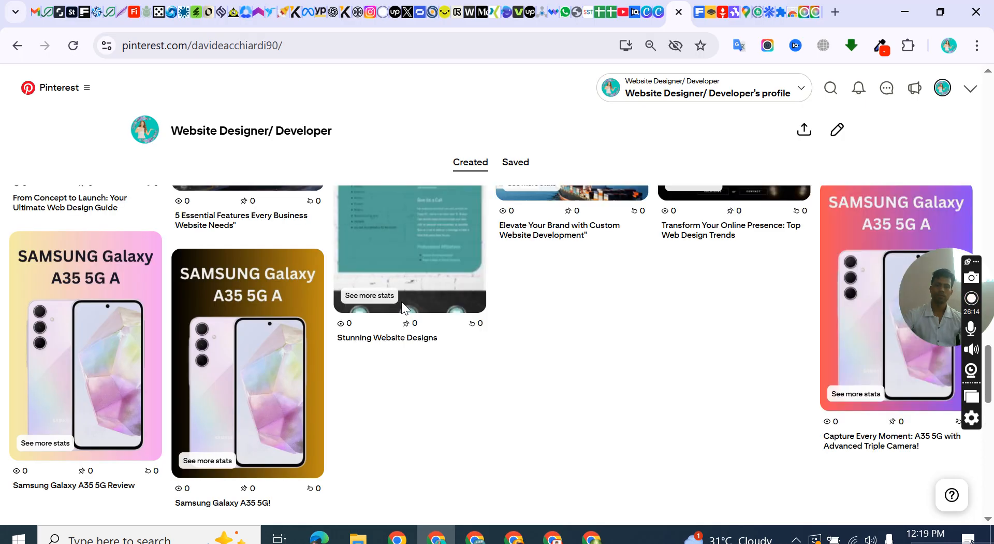
scroll(402, 302, down, 1)
click(402, 302)
scroll(402, 307, down, 4)
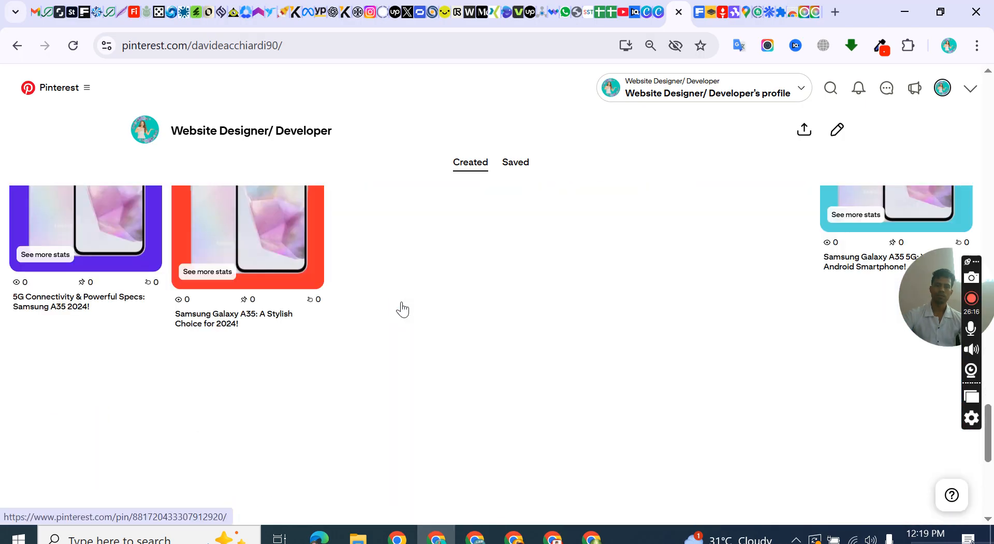
scroll(402, 309, down, 3)
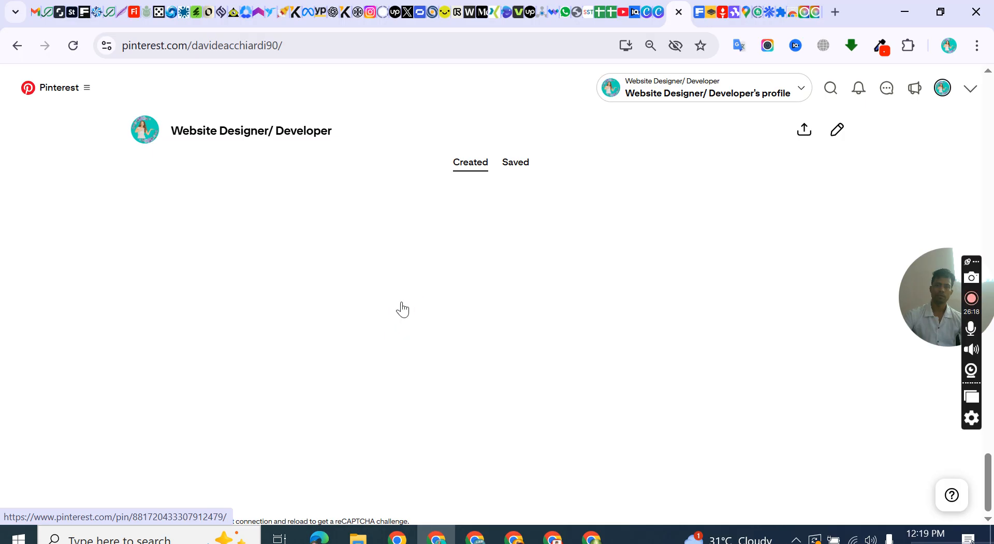
right_click(402, 309)
click(707, 148)
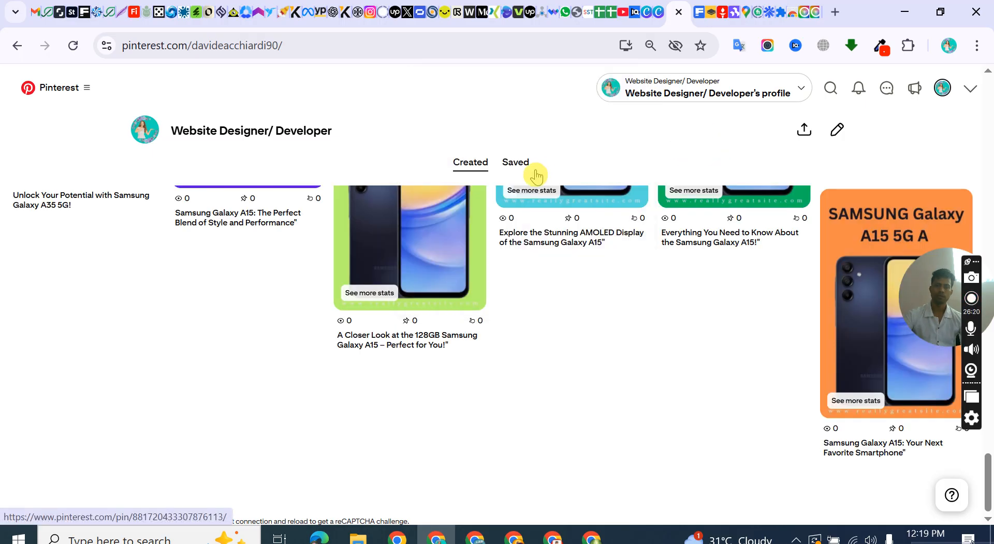
Open the profile's saved content and look over the unorganized ideas.
click(516, 162)
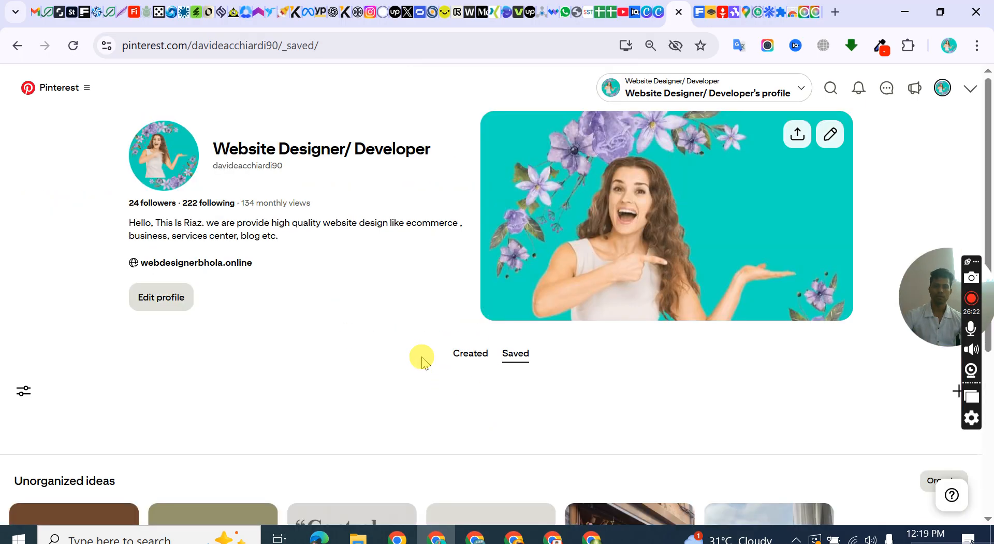
scroll(421, 347, down, 3)
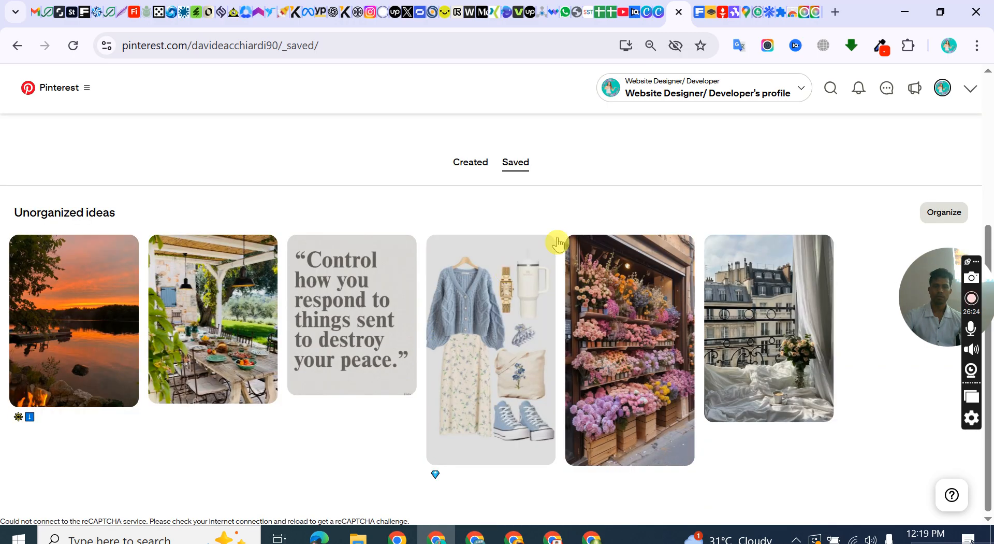
scroll(558, 241, up, 4)
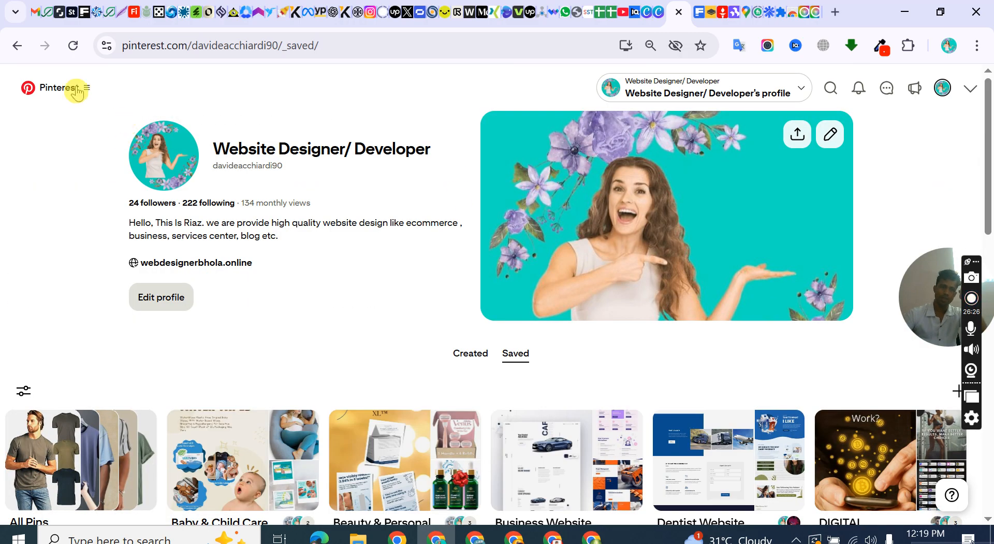
Return to the profile's created Pins and look over the T-shirt and Website Design Pins.
click(487, 361)
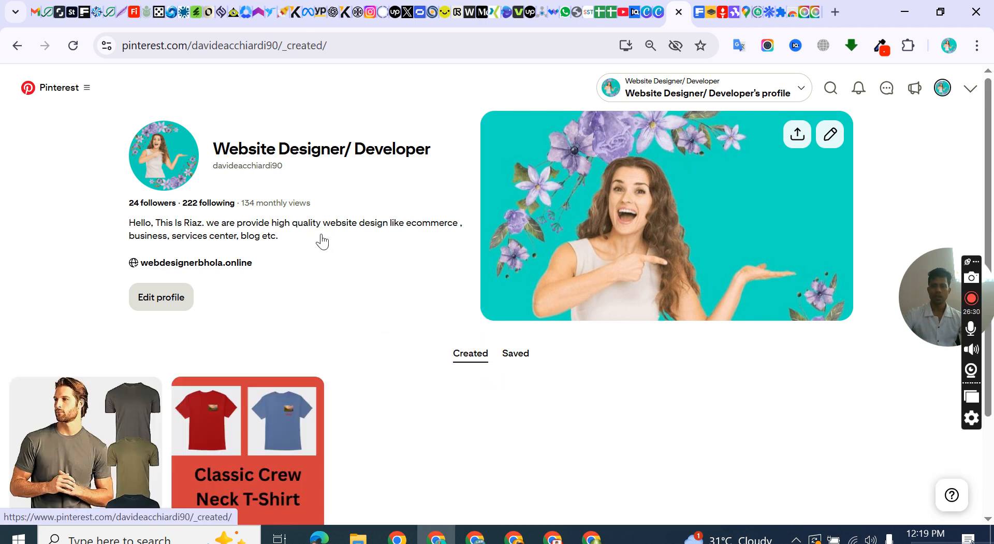
scroll(570, 342, down, 4)
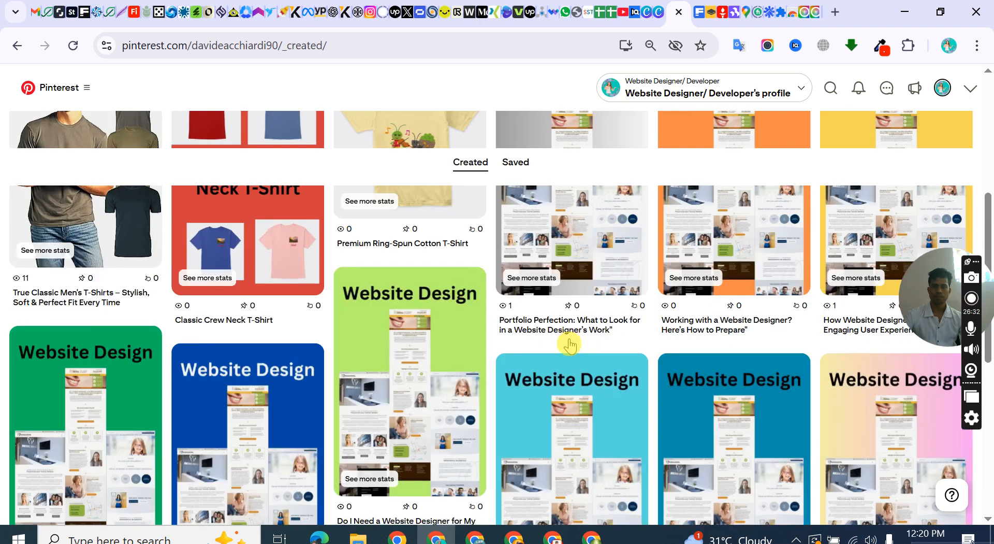
scroll(567, 331, up, 4)
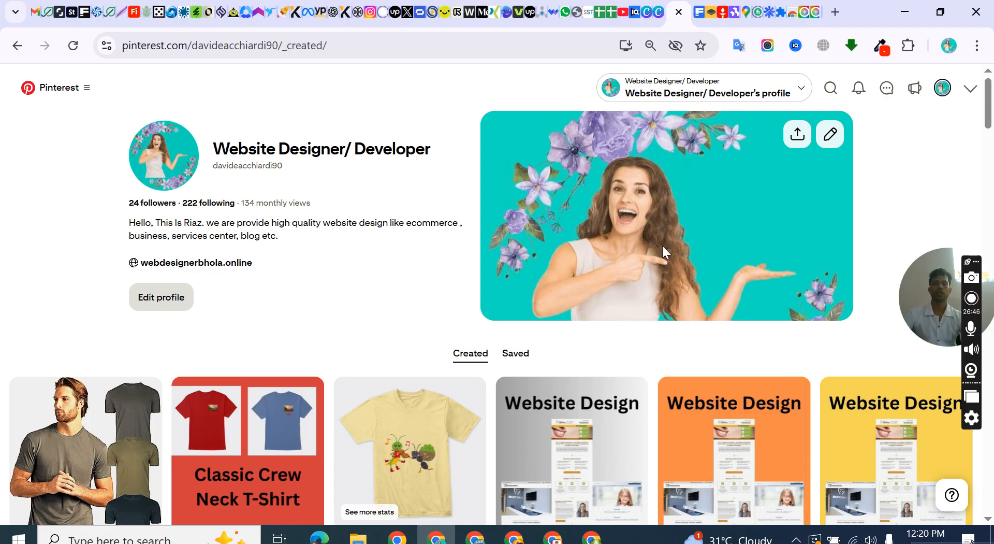
Reopen the profile's saved content and examine its boards and how many Pins each one holds.
click(524, 358)
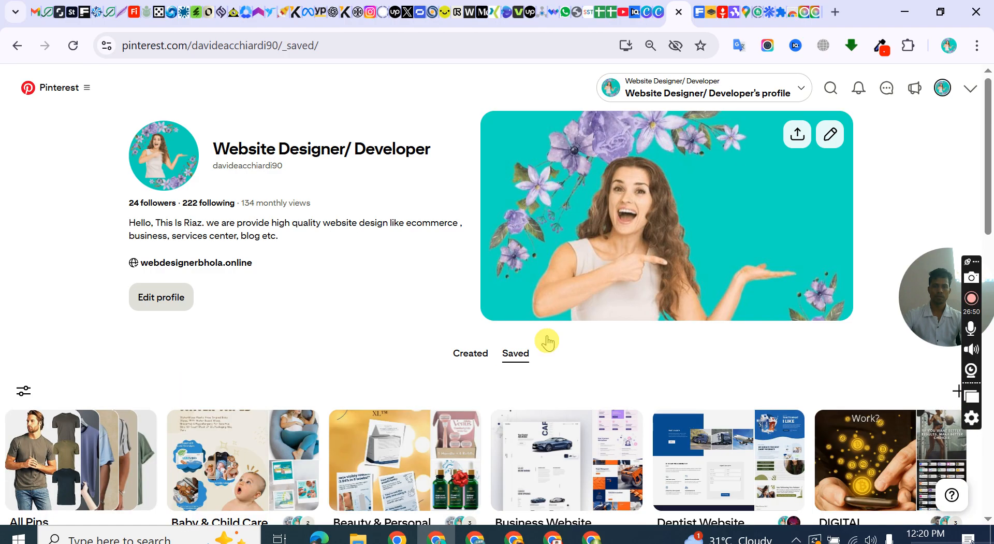
scroll(544, 337, down, 6)
scroll(603, 273, up, 3)
scroll(603, 273, up, 2)
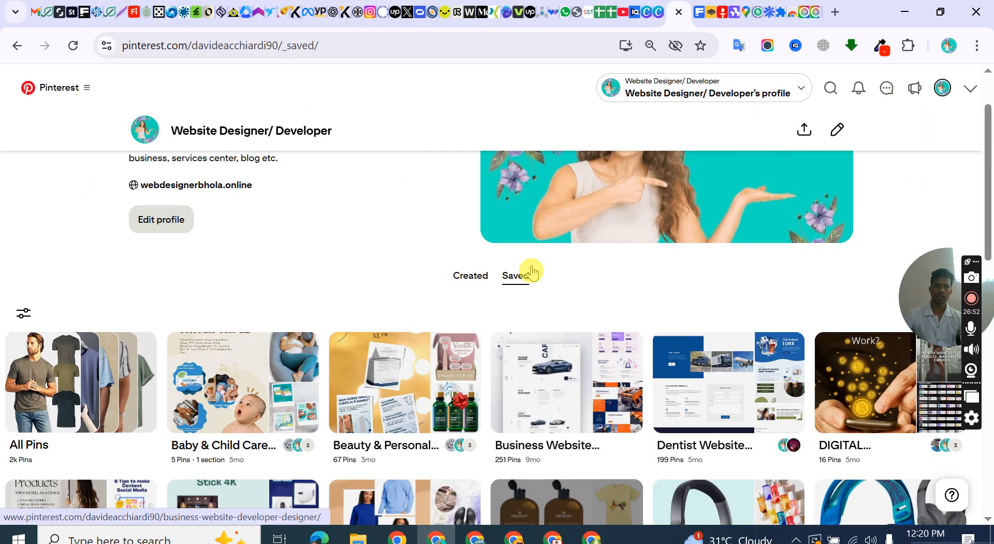
scroll(526, 269, down, 7)
scroll(310, 247, up, 3)
scroll(322, 282, down, 9)
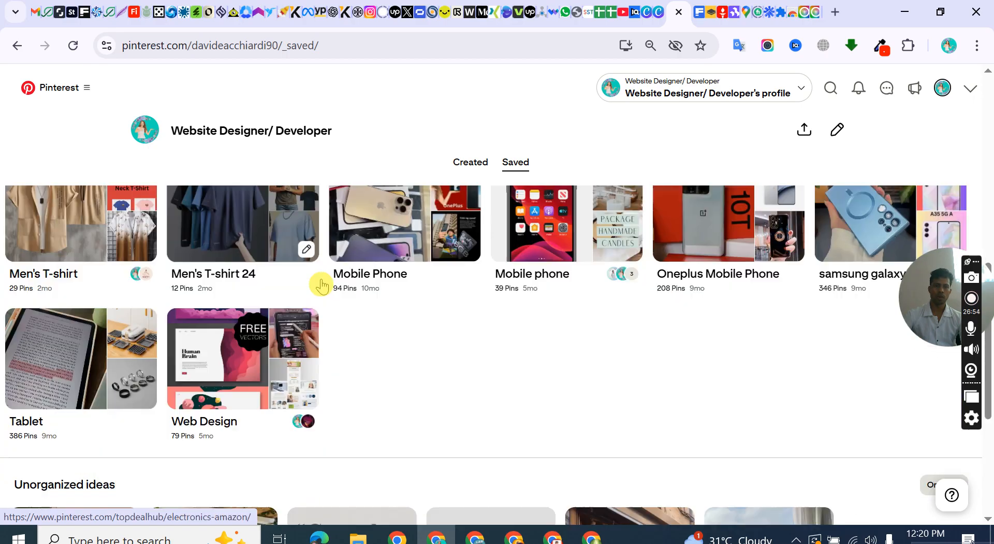
scroll(328, 285, up, 10)
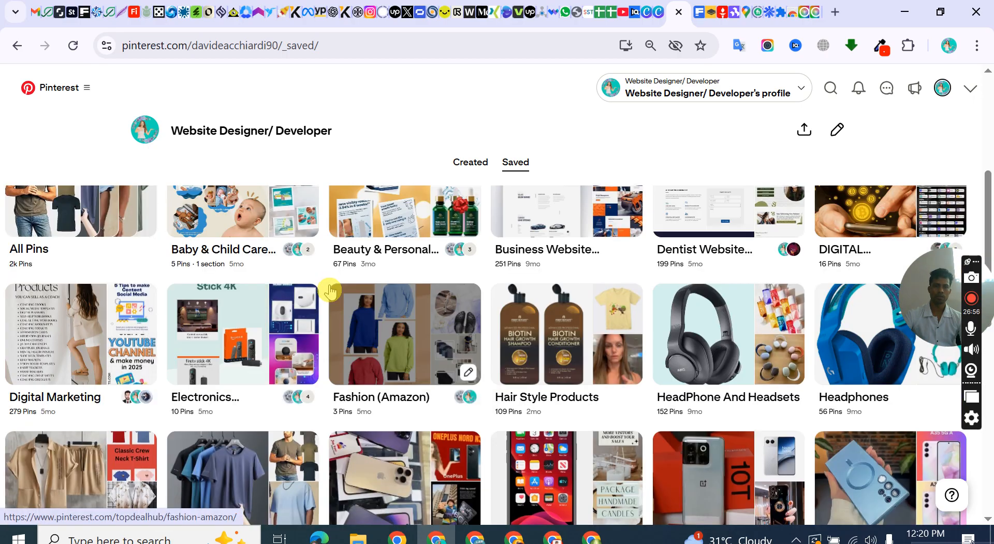
scroll(328, 287, down, 3)
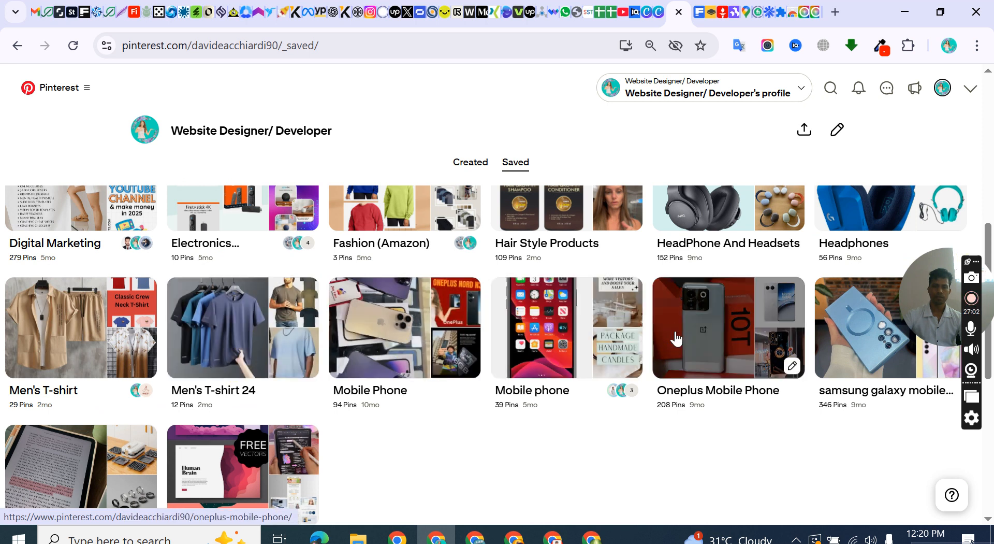
scroll(357, 383, down, 3)
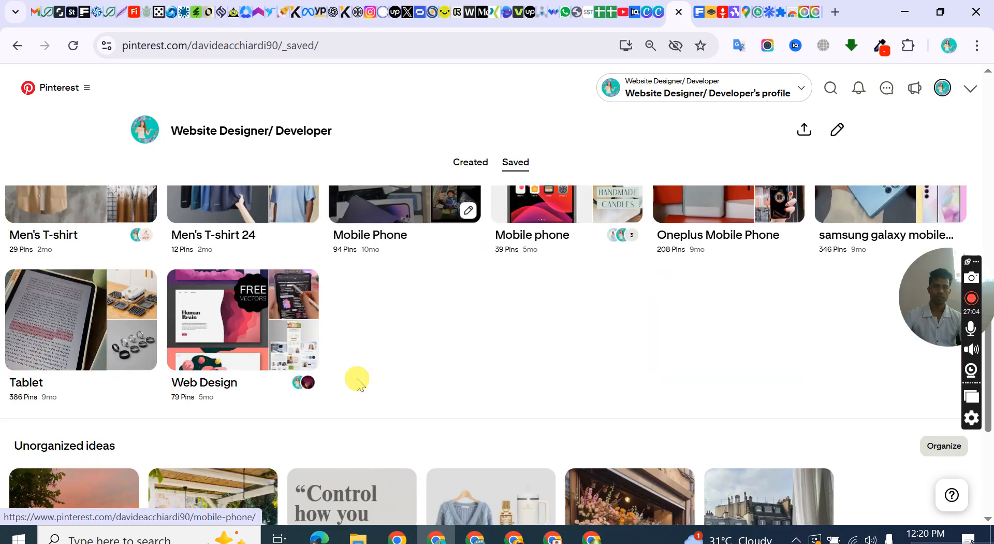
scroll(358, 383, up, 3)
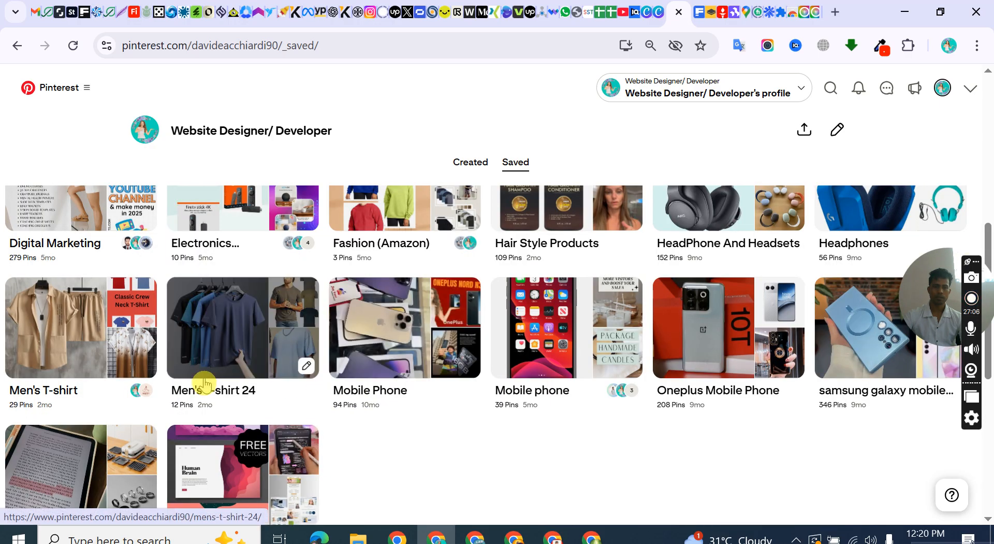
Open the Web Design board and look through the Pins collected in it.
scroll(206, 384, down, 2)
click(209, 424)
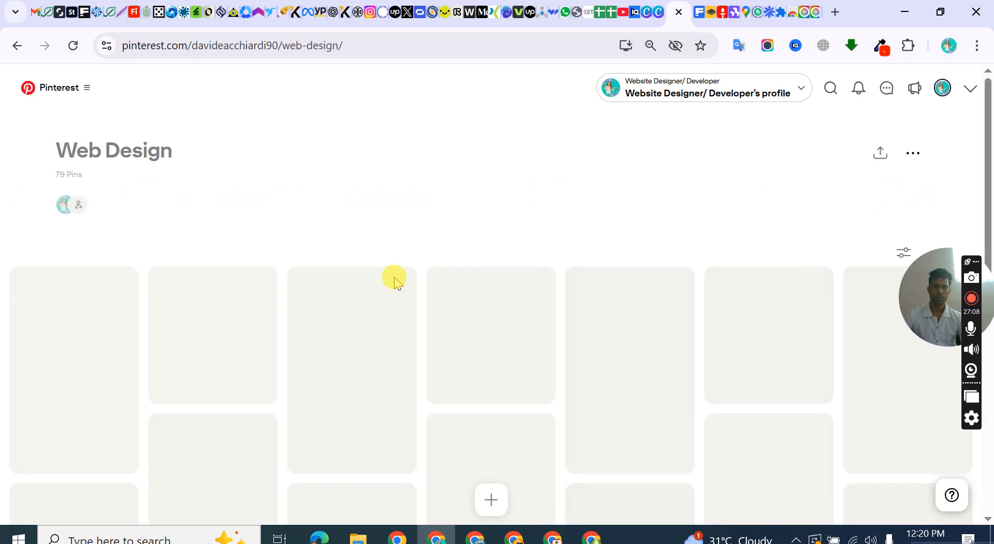
scroll(427, 266, down, 4)
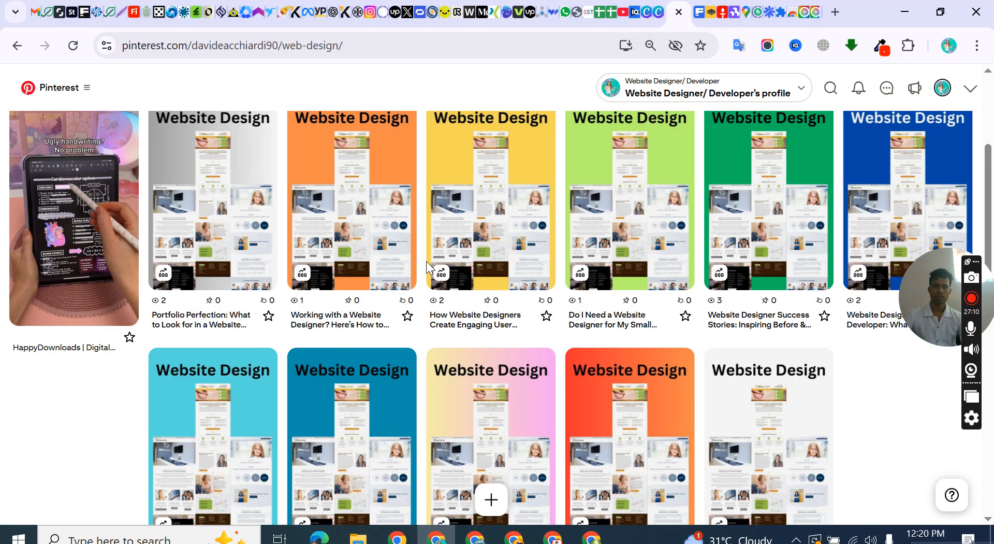
scroll(427, 261, down, 10)
click(427, 266)
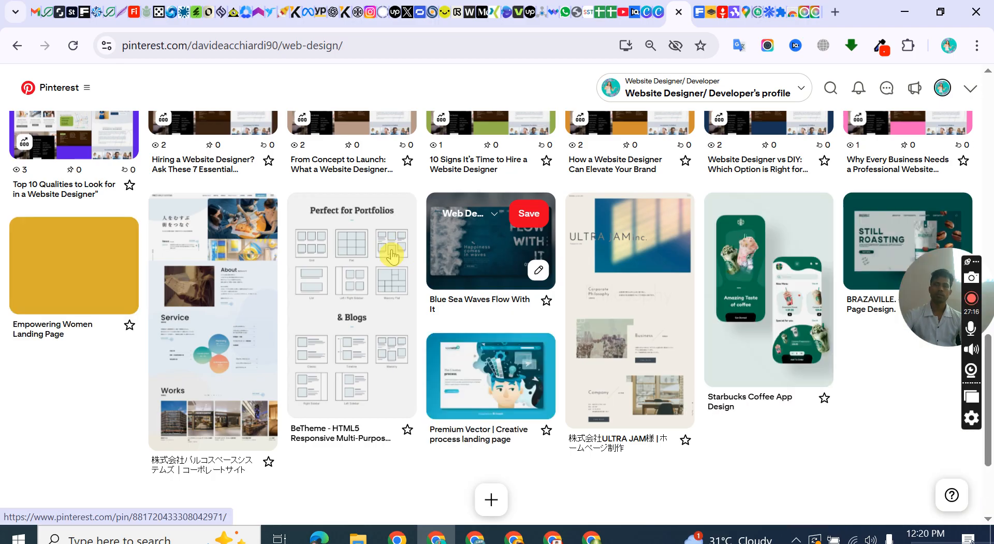
scroll(392, 251, down, 2)
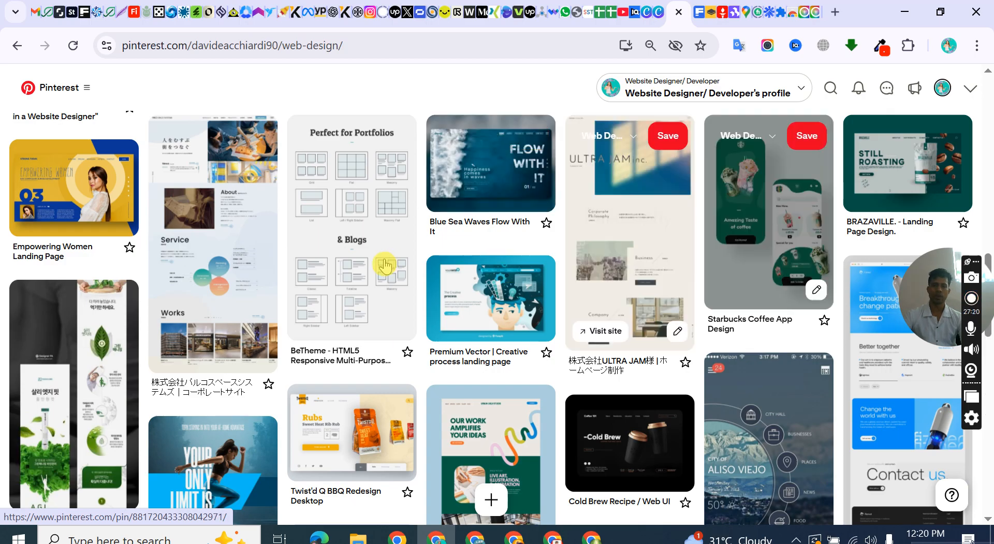
scroll(387, 264, down, 4)
scroll(387, 264, down, 4)
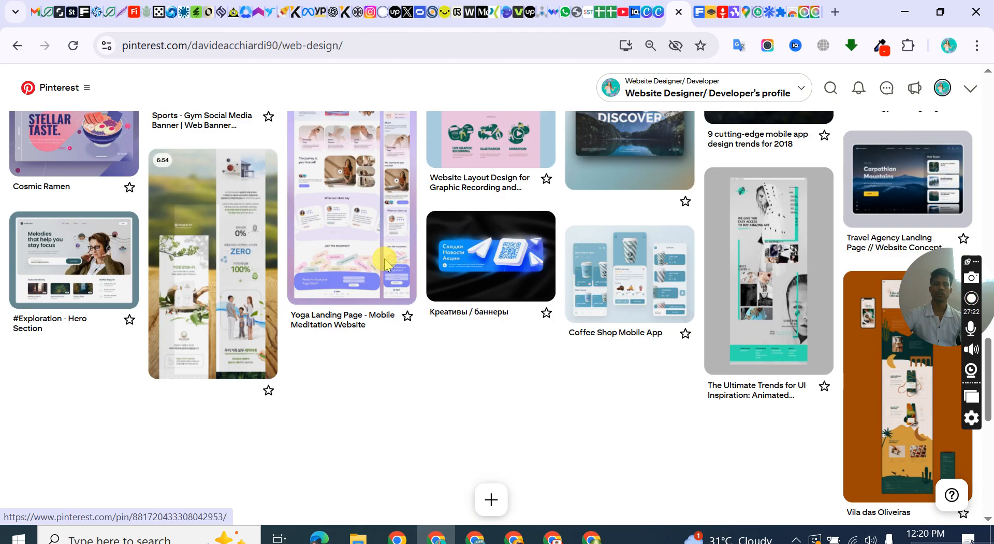
scroll(394, 248, down, 5)
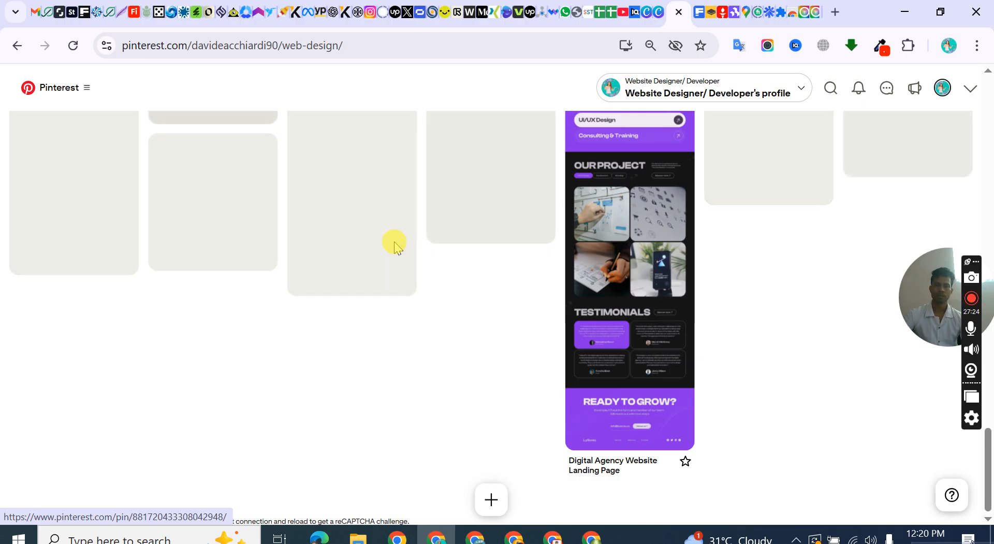
scroll(392, 253, down, 5)
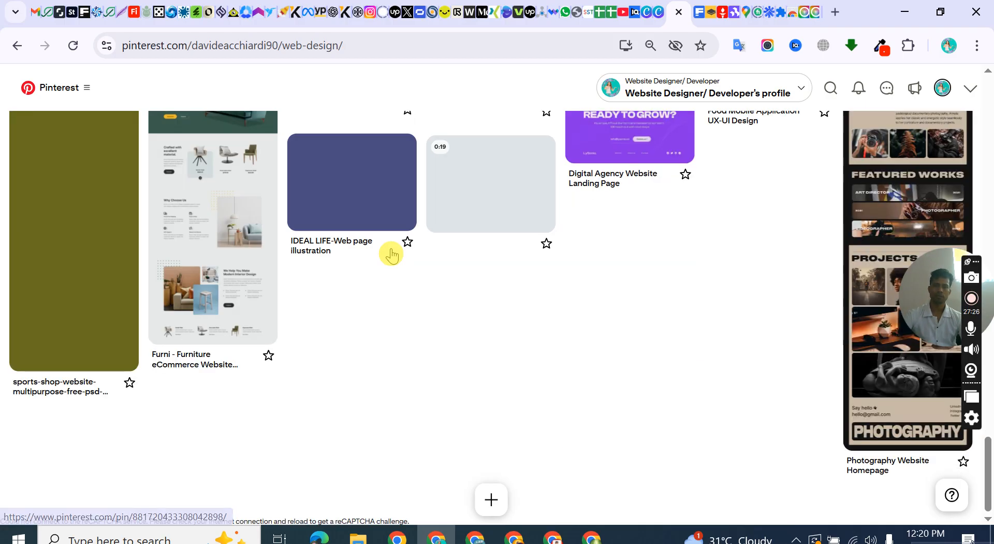
scroll(392, 255, down, 2)
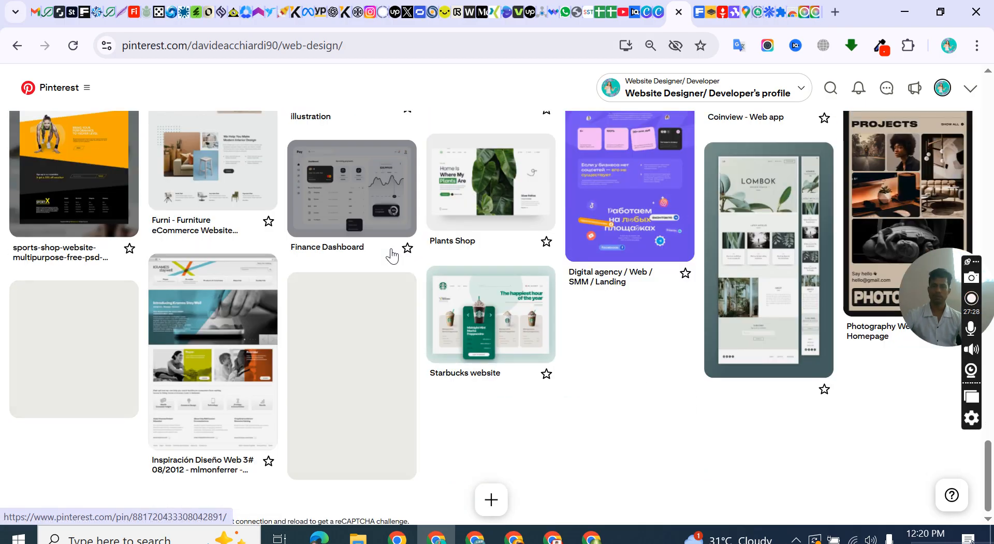
scroll(796, 176, down, 2)
scroll(797, 176, up, 5)
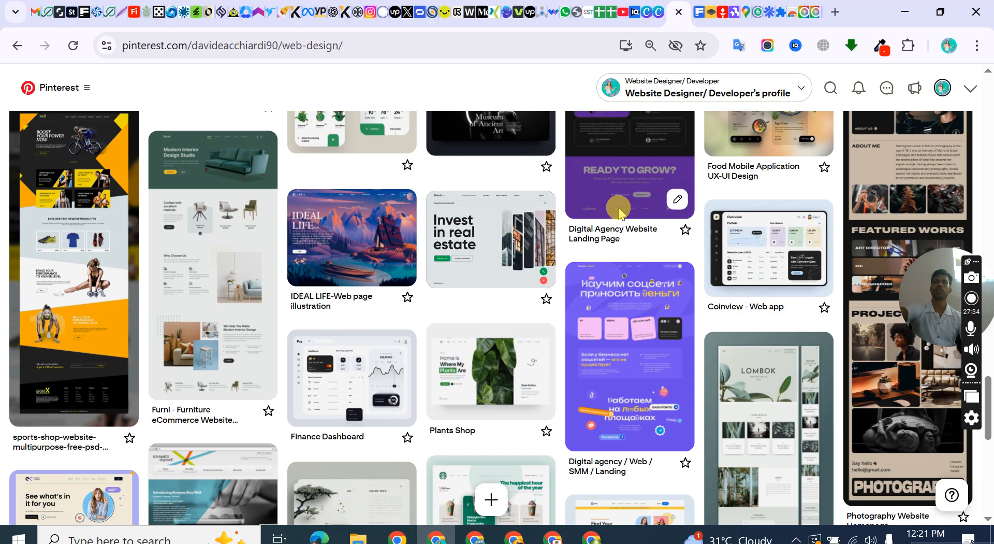
scroll(487, 249, down, 10)
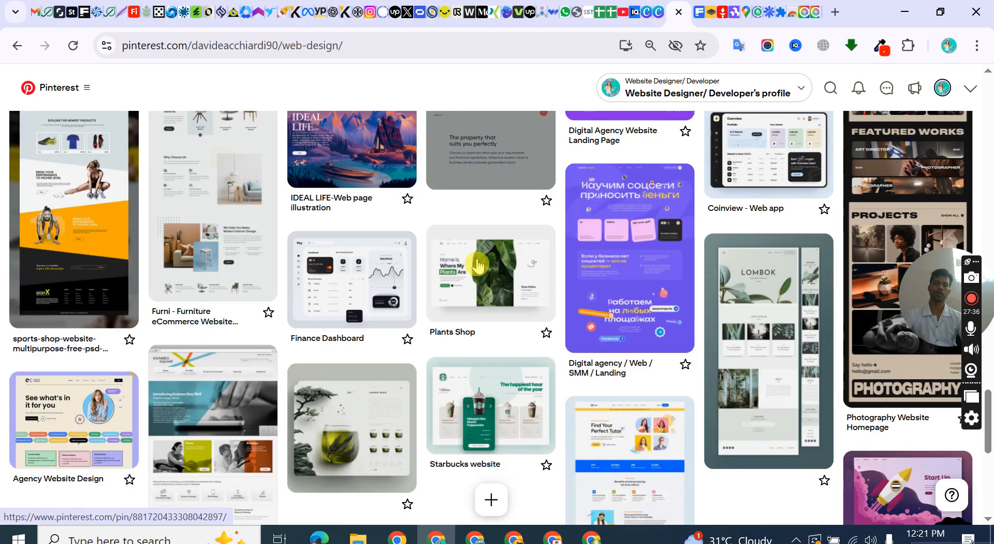
Open the Web Design board's collaborators list, look through who has been invited to the board, and close the list.
scroll(478, 251, up, 10)
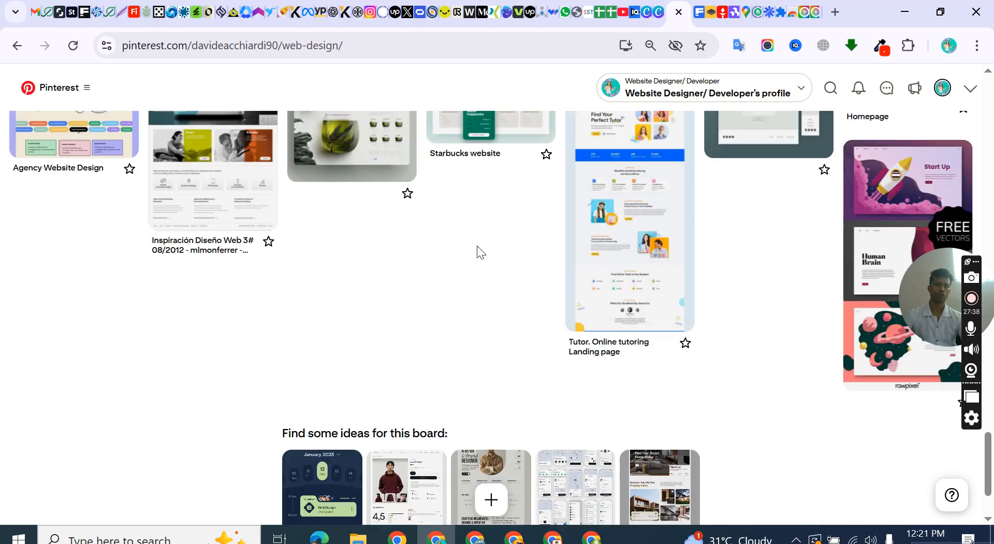
scroll(207, 155, up, 10)
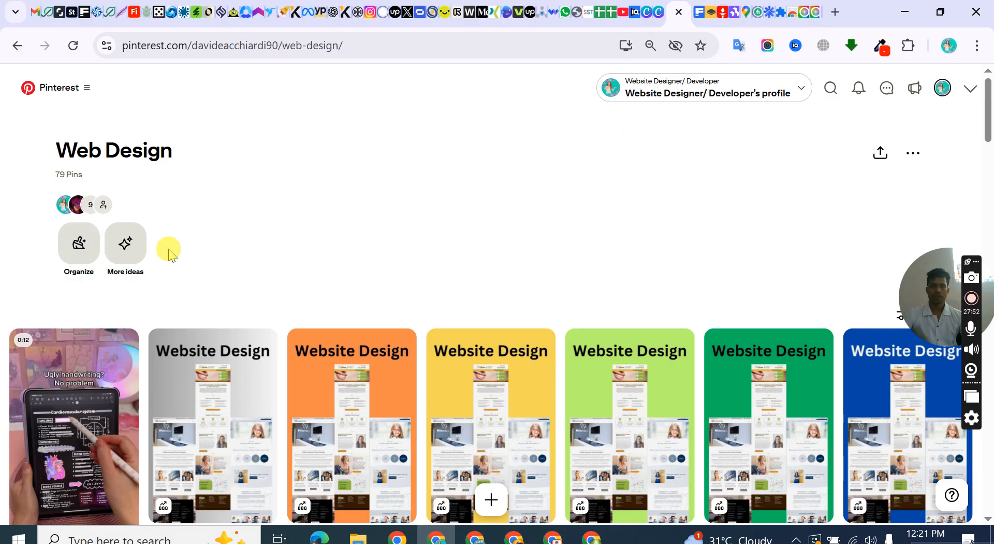
click(104, 204)
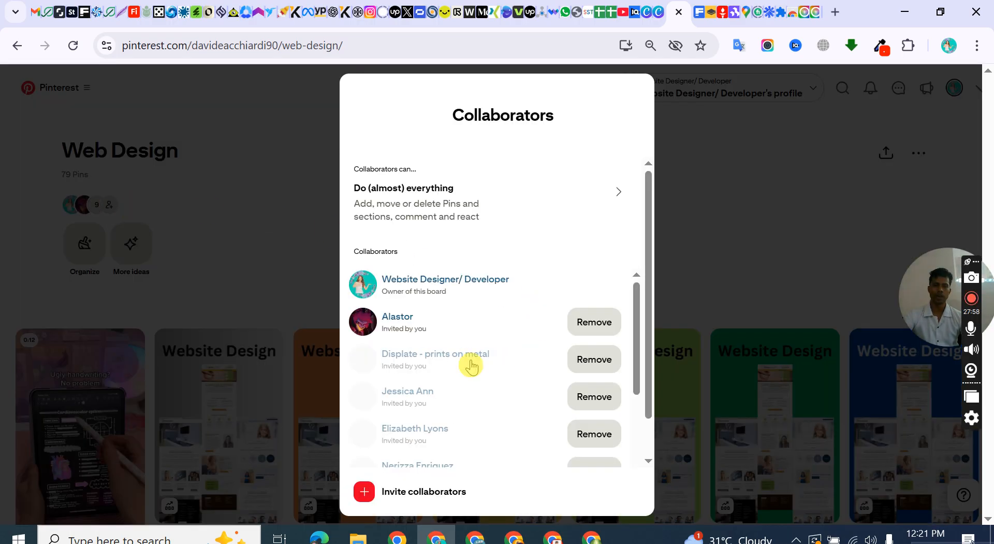
scroll(468, 357, down, 3)
scroll(466, 358, up, 3)
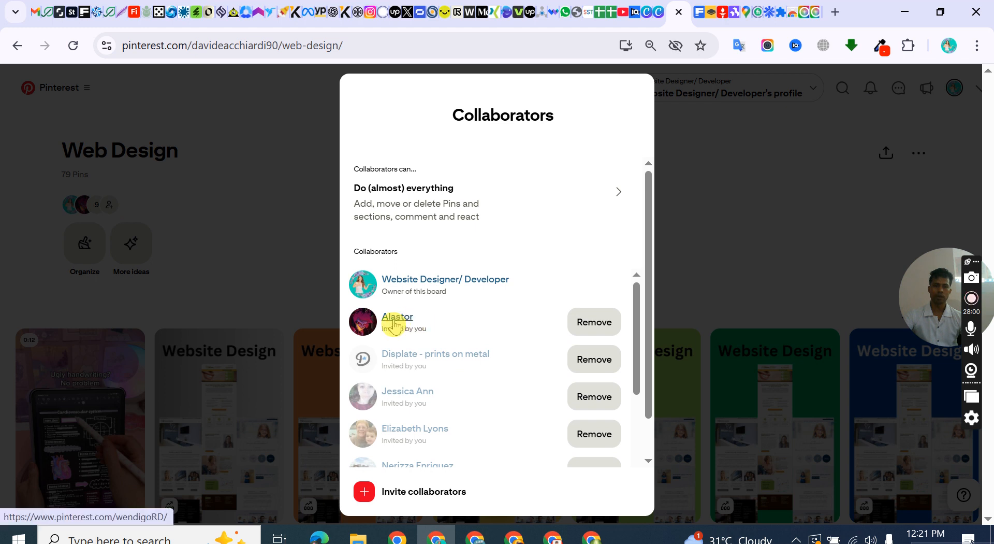
scroll(448, 343, down, 2)
scroll(450, 348, up, 2)
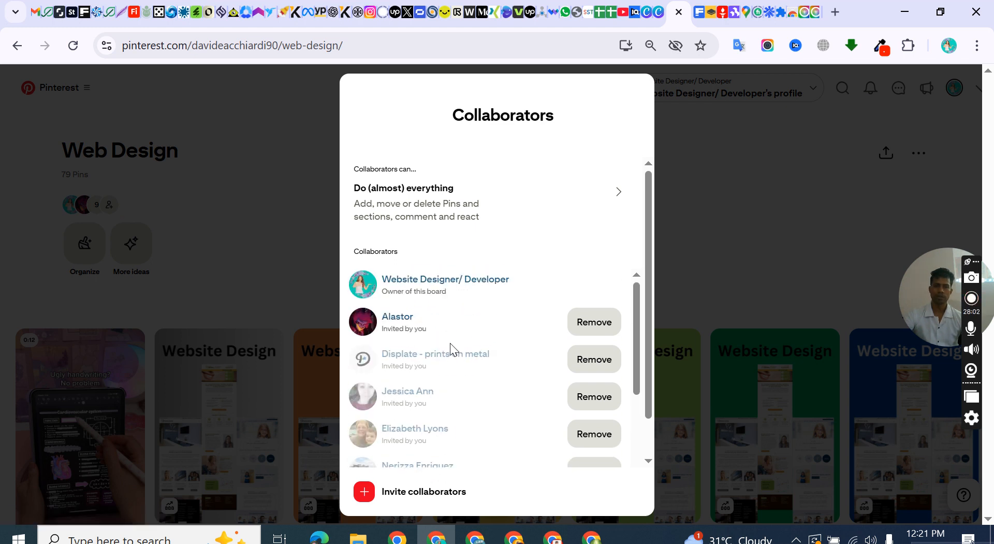
scroll(589, 333, down, 6)
scroll(417, 347, up, 6)
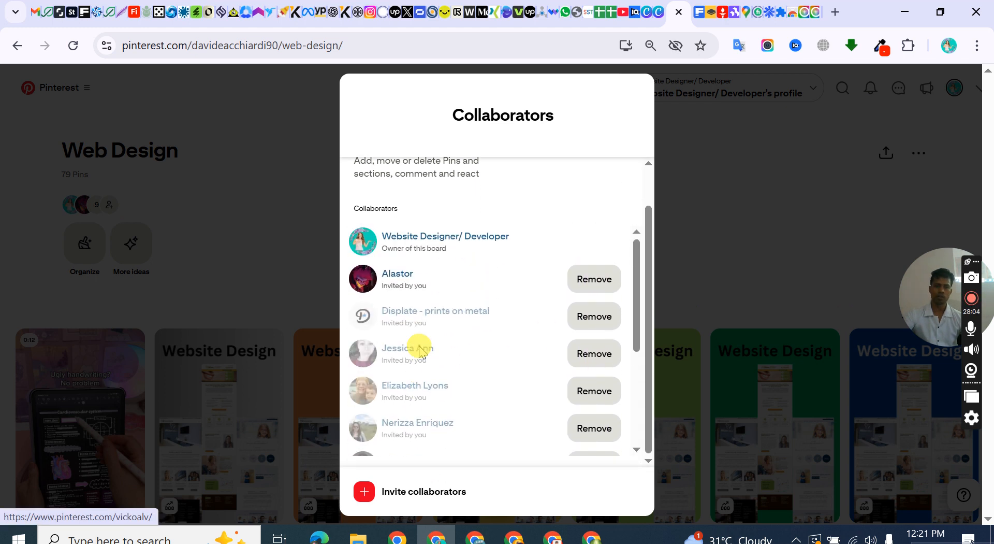
scroll(399, 290, down, 6)
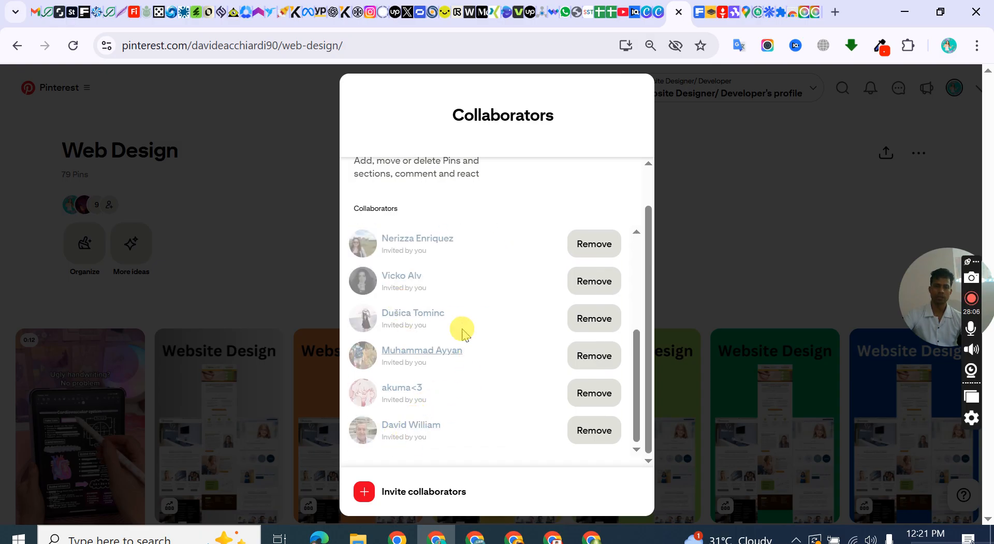
scroll(451, 310, up, 4)
scroll(409, 341, down, 4)
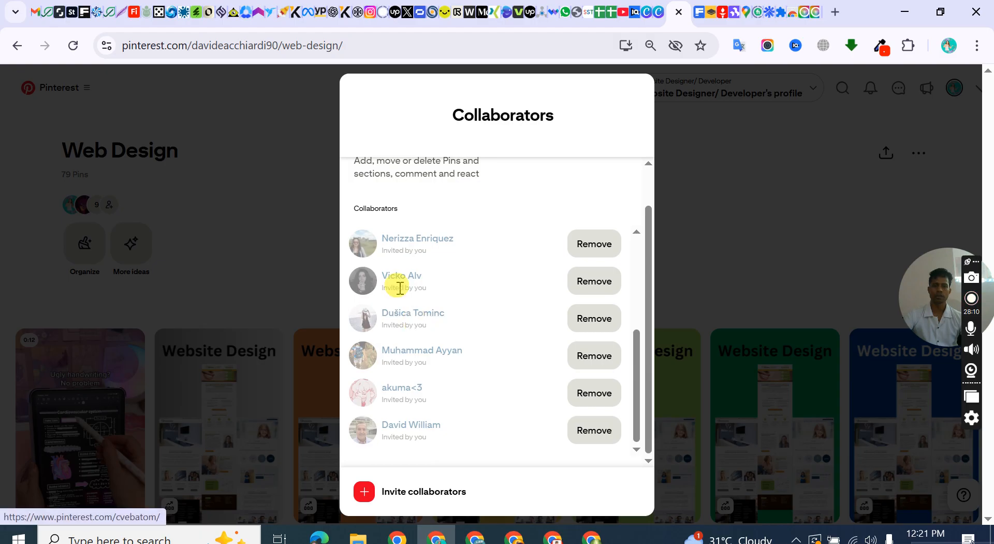
scroll(430, 274, up, 7)
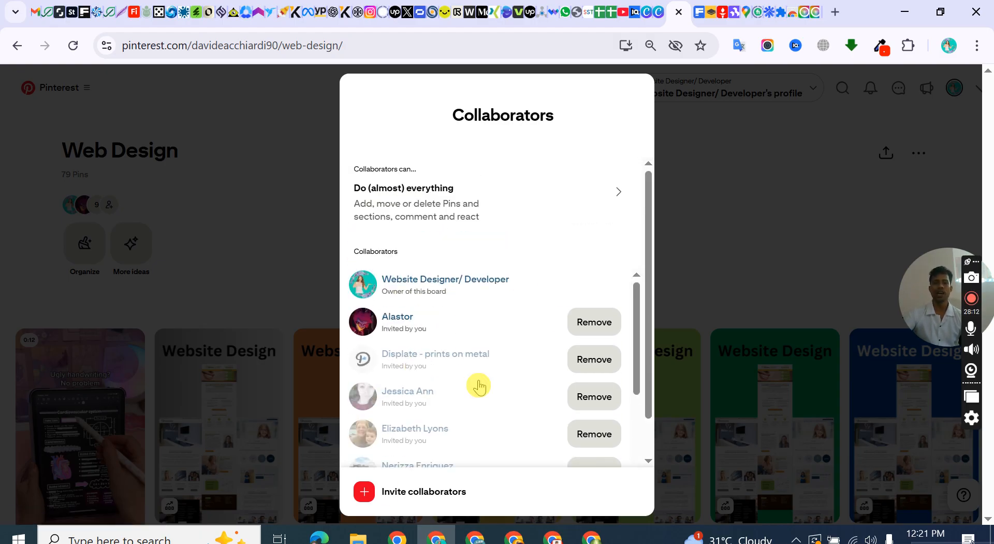
click(720, 228)
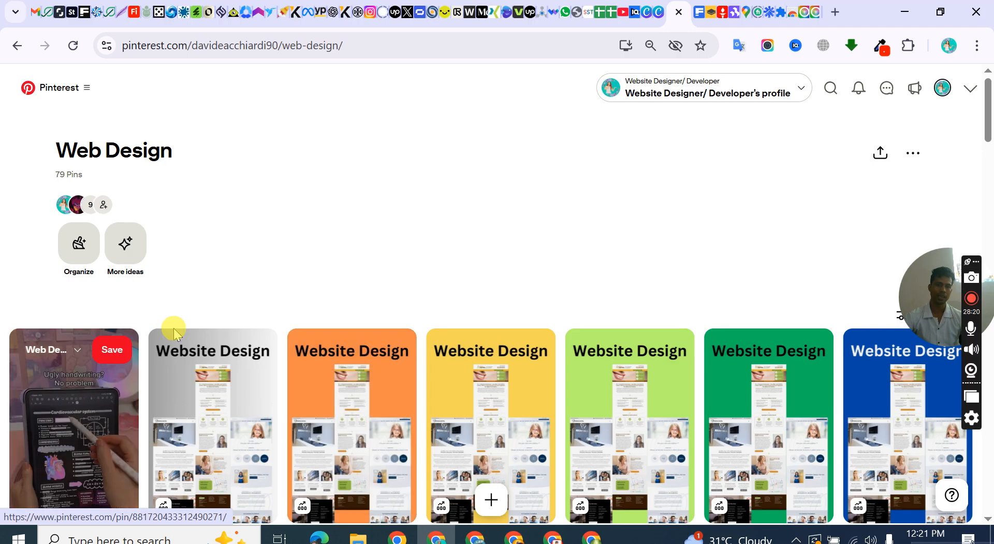
Look over the Website Design Pins on the Web Design board and return to the business profile.
scroll(588, 217, down, 5)
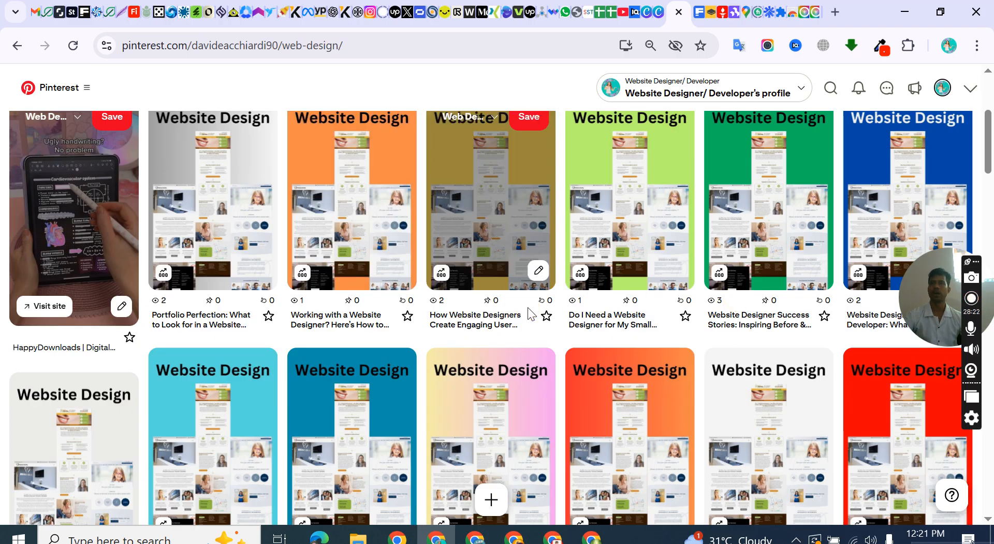
scroll(524, 315, up, 5)
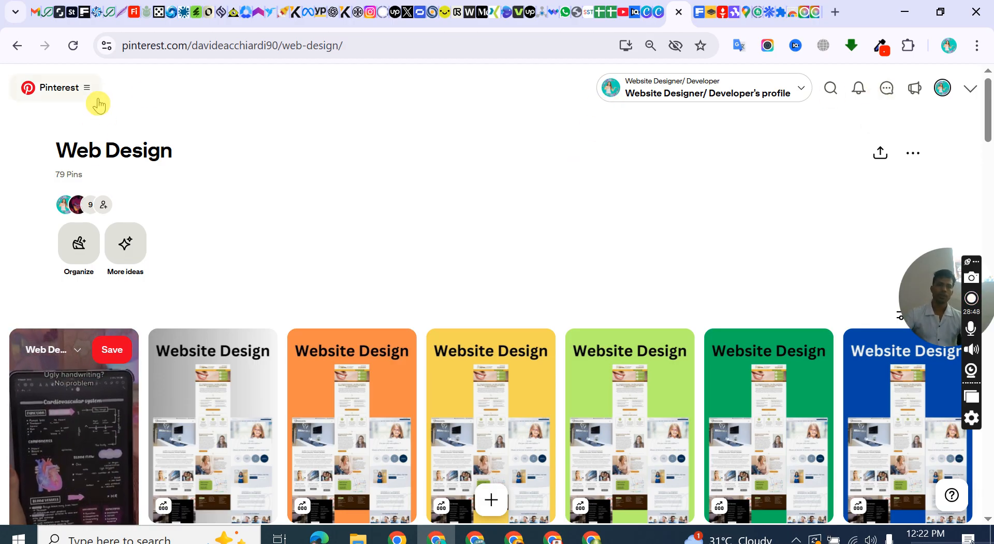
click(943, 89)
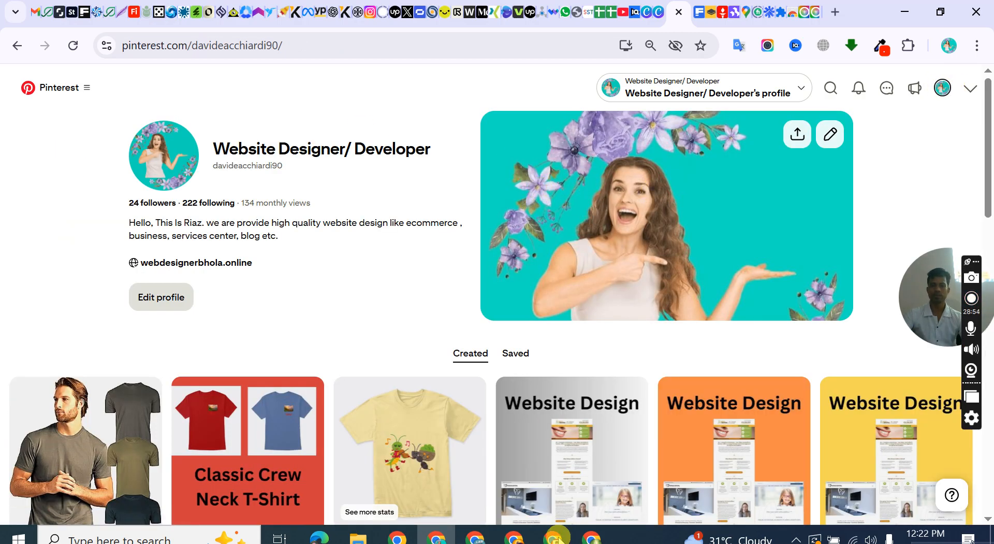
Switch to the other Chrome window showing the Pinterest login page and log in with the saved account e-mail and password.
click(475, 536)
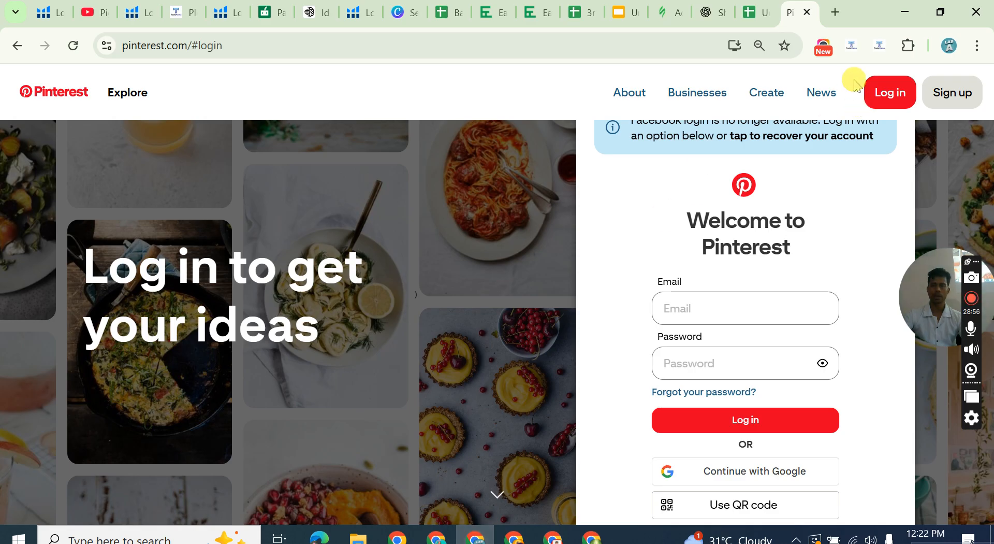
click(909, 98)
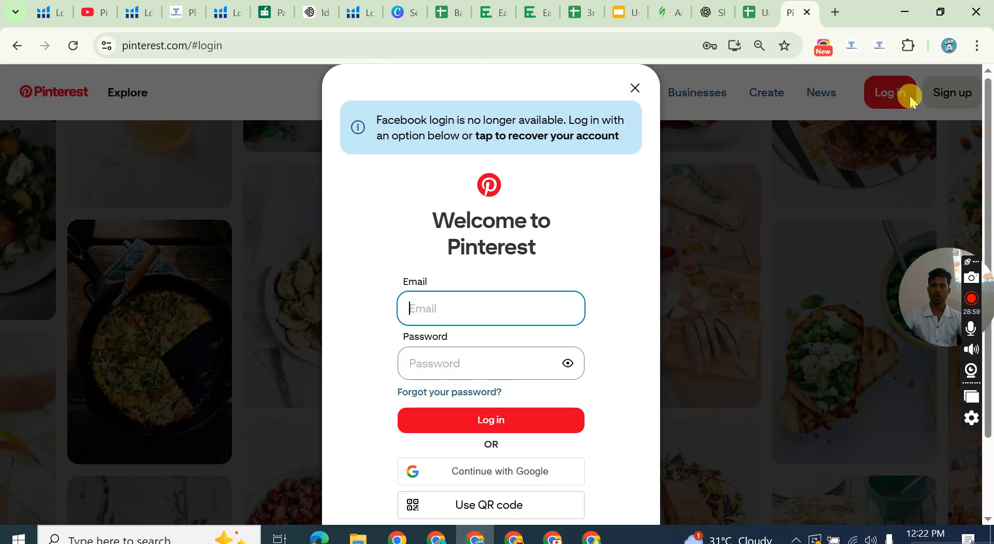
click(546, 419)
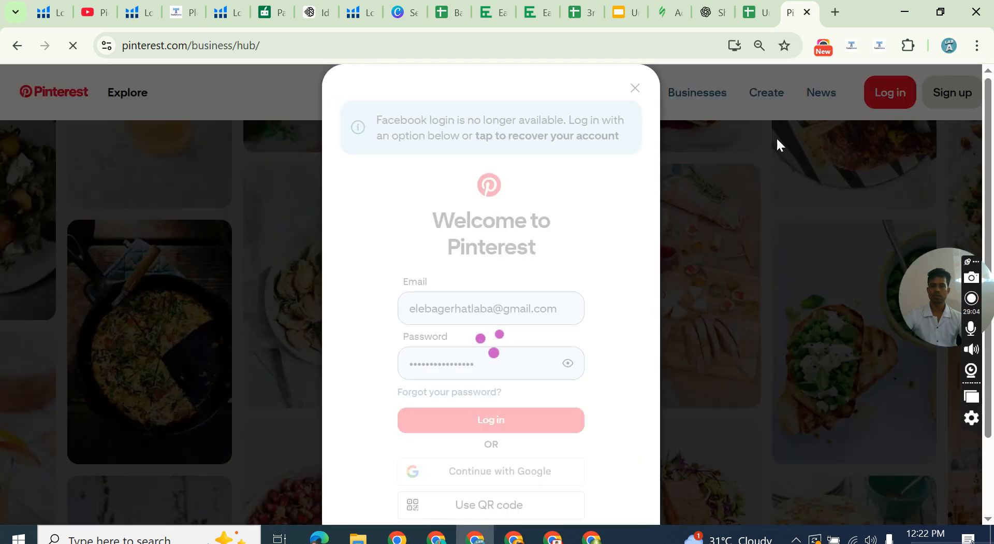
click(751, 129)
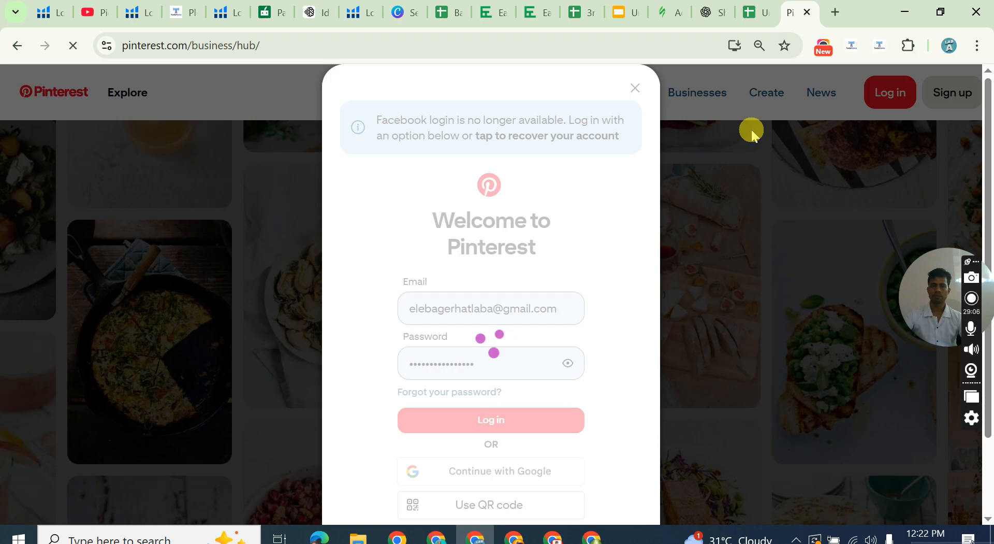